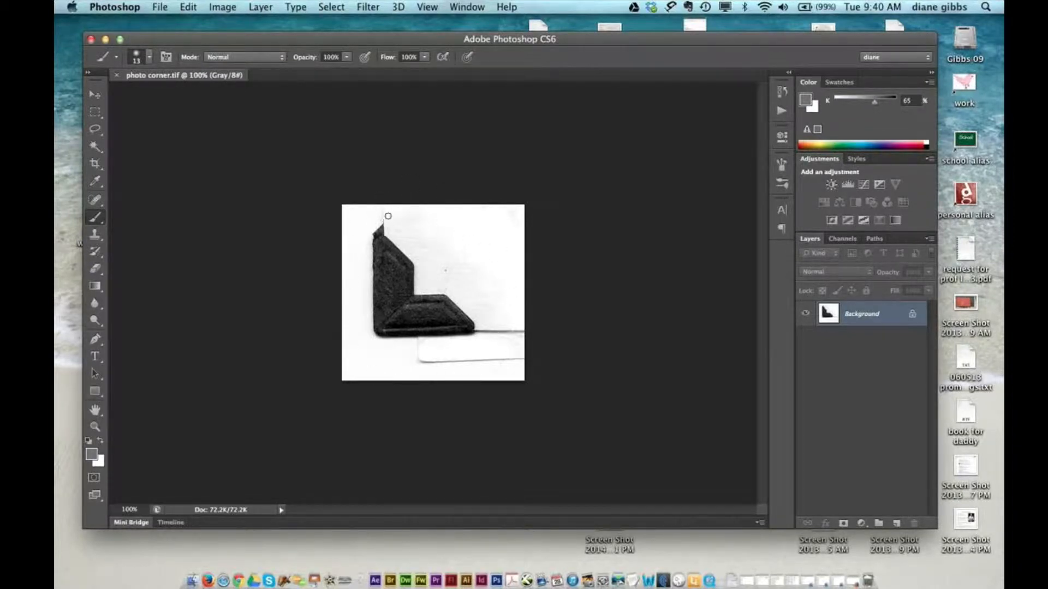
Step: Create a new path named Path 2 for outlining the photo corner
{"action": "left_click", "coordinate": [94, 426]}
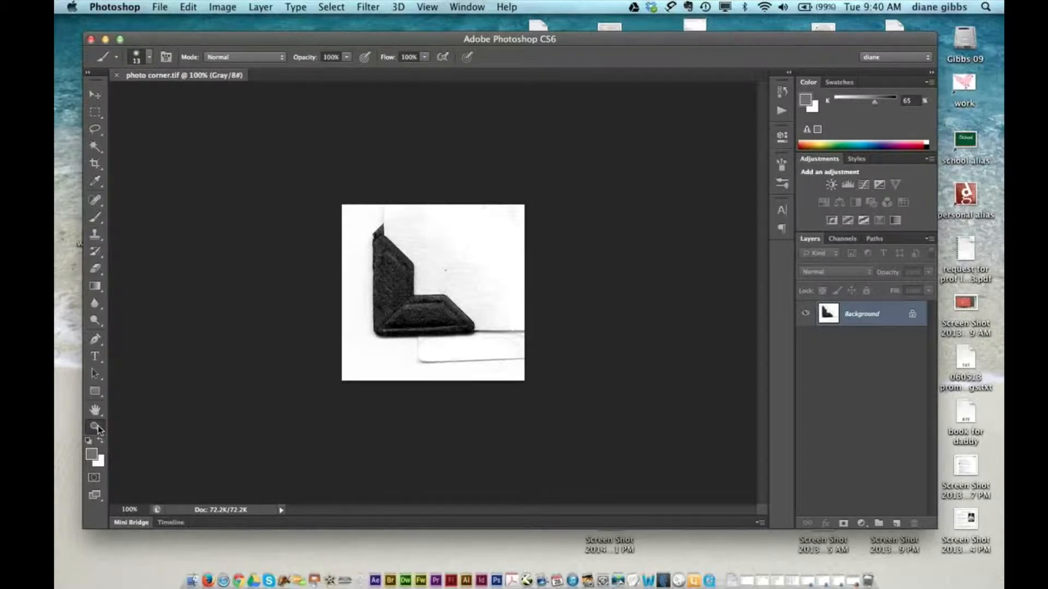
{"action": "left_click_drag", "start_coordinate": [324, 199], "coordinate": [387, 230]}
{"action": "left_click", "coordinate": [313, 57]}
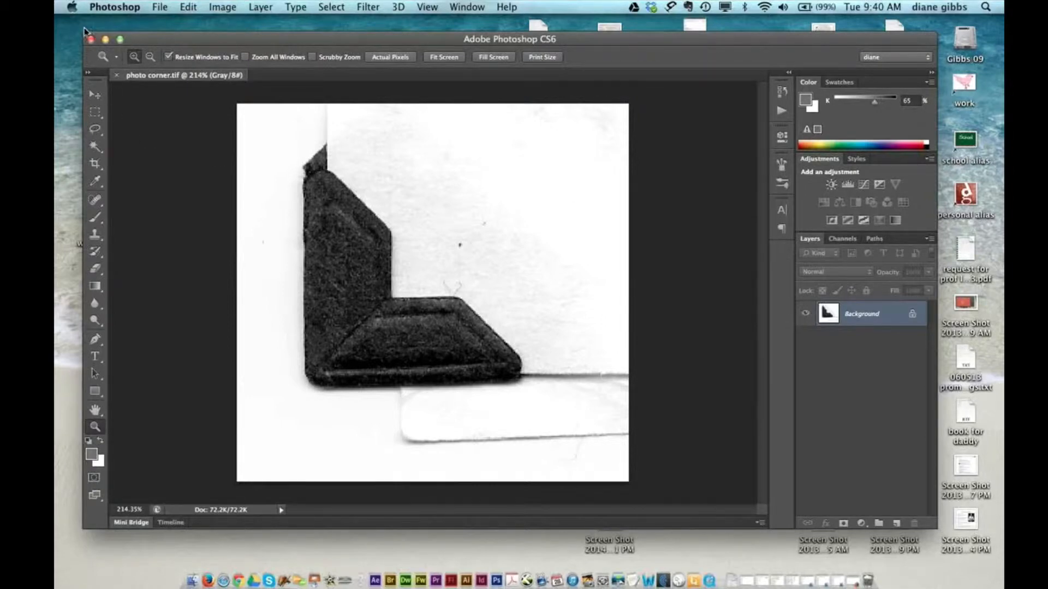
{"action": "left_click", "coordinate": [113, 37]}
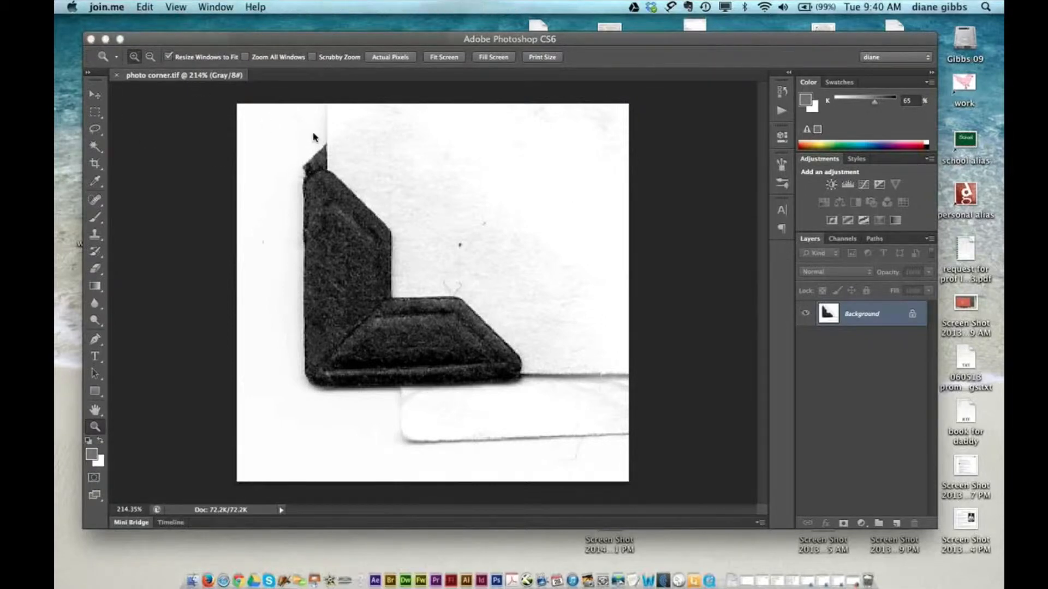
{"action": "left_click", "coordinate": [96, 342]}
{"action": "left_click", "coordinate": [880, 239]}
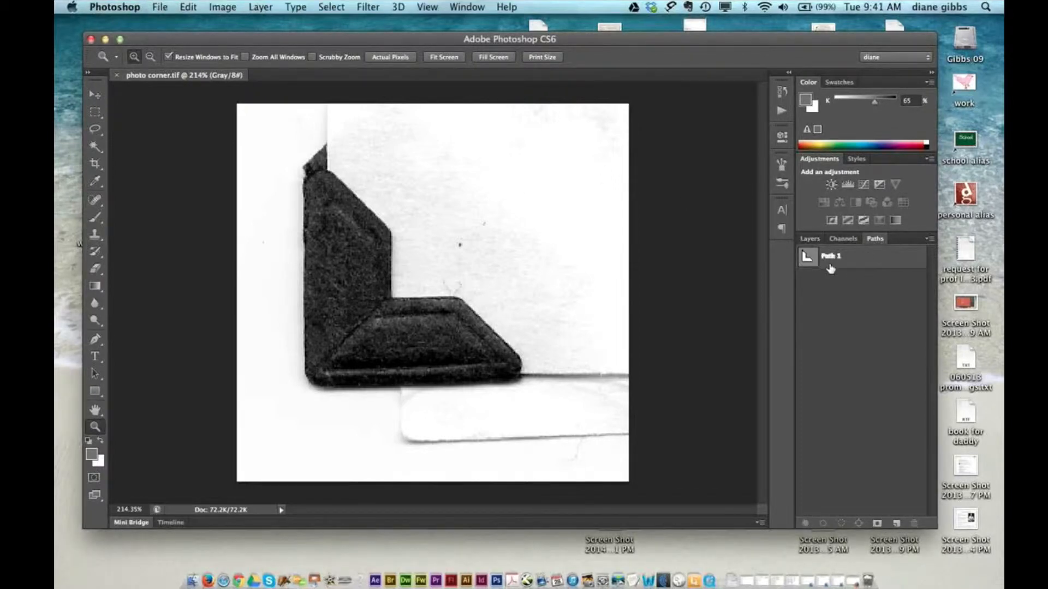
{"action": "left_click", "coordinate": [929, 240]}
{"action": "left_click", "coordinate": [857, 246]}
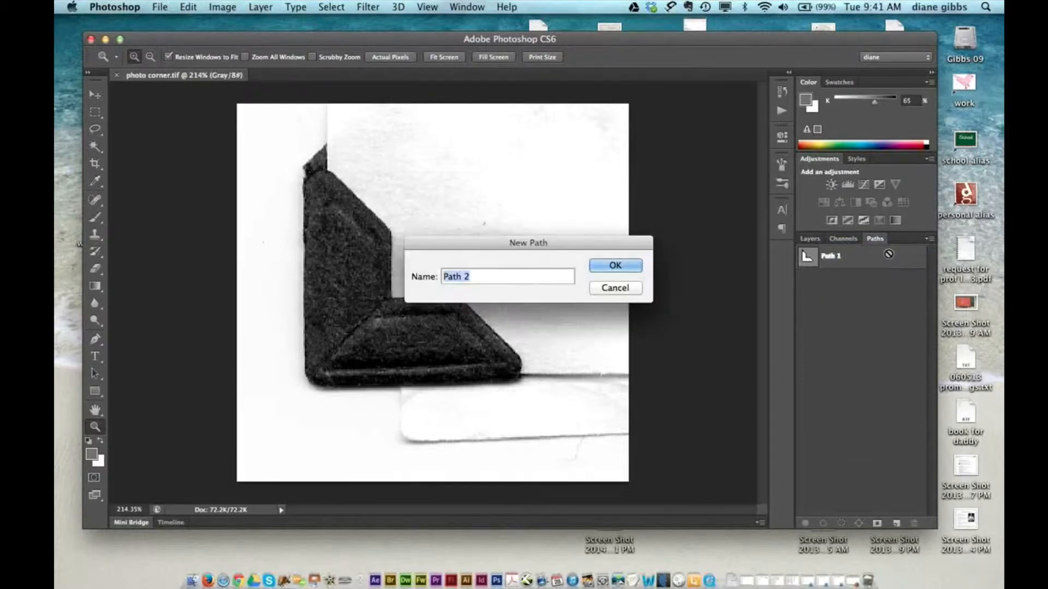
{"action": "left_click", "coordinate": [634, 265]}
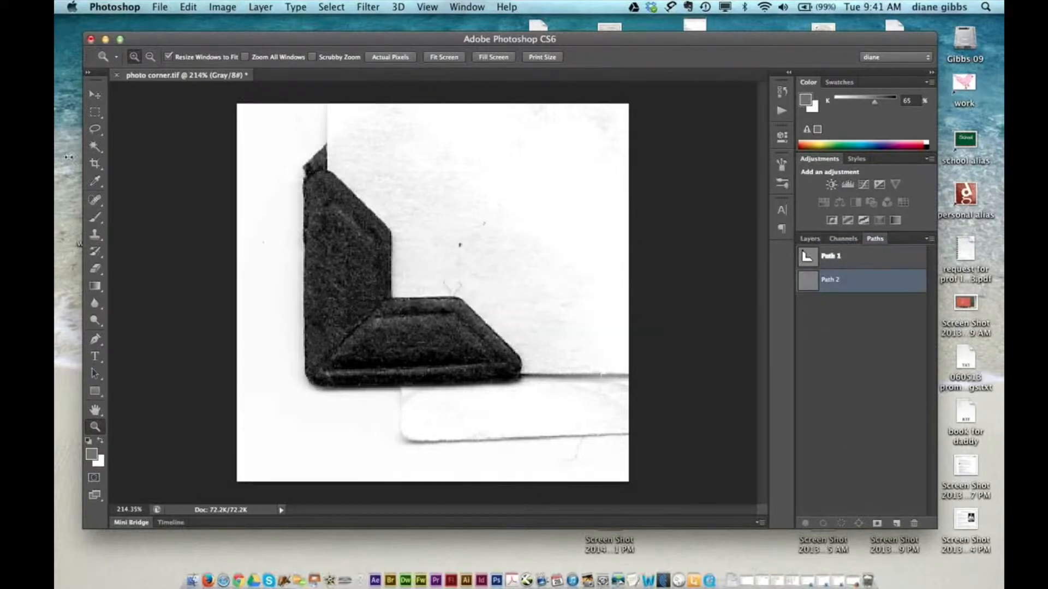
Step: Begin outlining with the Pen tool at the photo corner's upper tip and trace its upper diagonal edge with curved anchor points
{"action": "left_click_drag", "start_coordinate": [274, 133], "coordinate": [431, 277]}
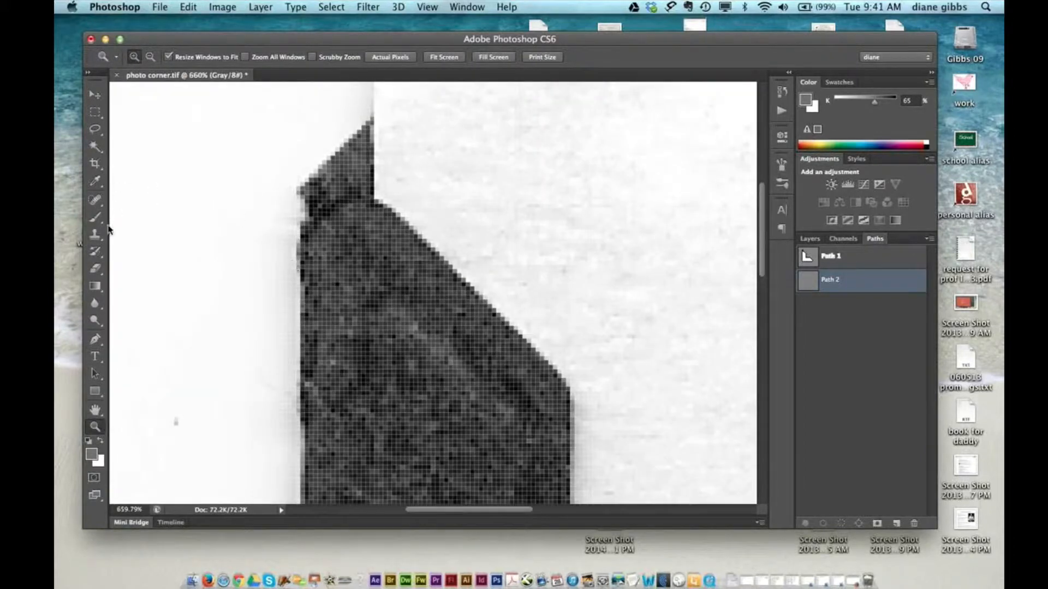
{"action": "left_click", "coordinate": [99, 340]}
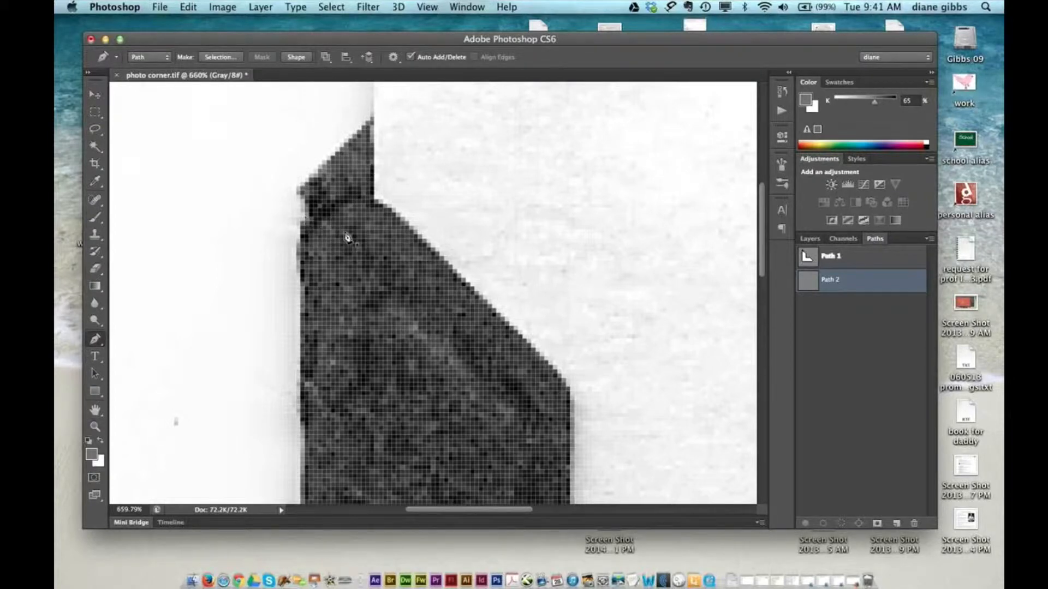
{"action": "left_click", "coordinate": [309, 248]}
{"action": "left_click_drag", "start_coordinate": [375, 204], "coordinate": [429, 224]}
{"action": "left_click", "coordinate": [567, 389]}
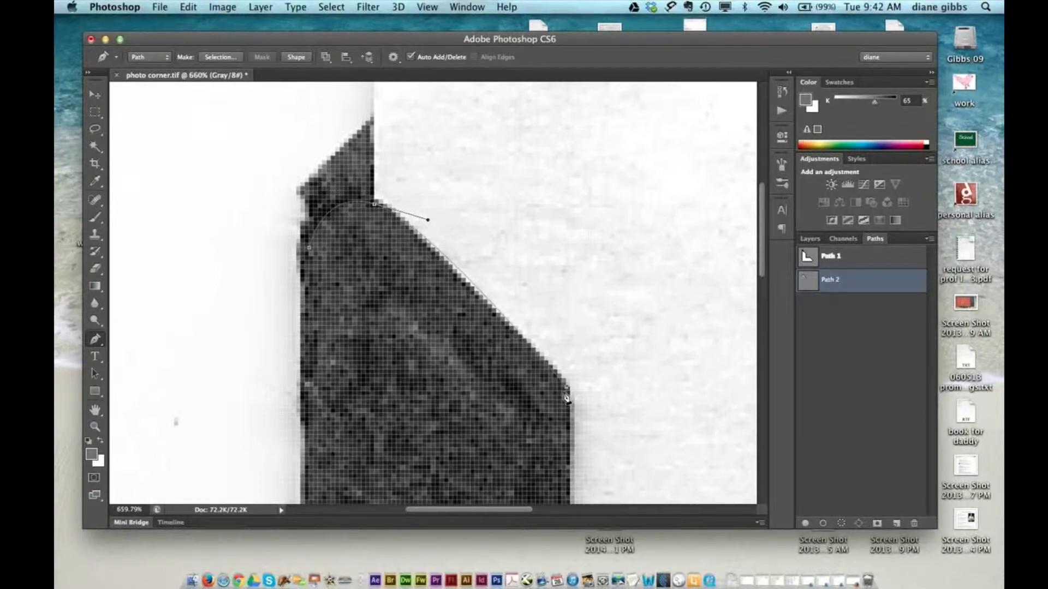
{"action": "left_click", "coordinate": [480, 291]}
{"action": "left_click_drag", "start_coordinate": [483, 298], "coordinate": [472, 300]}
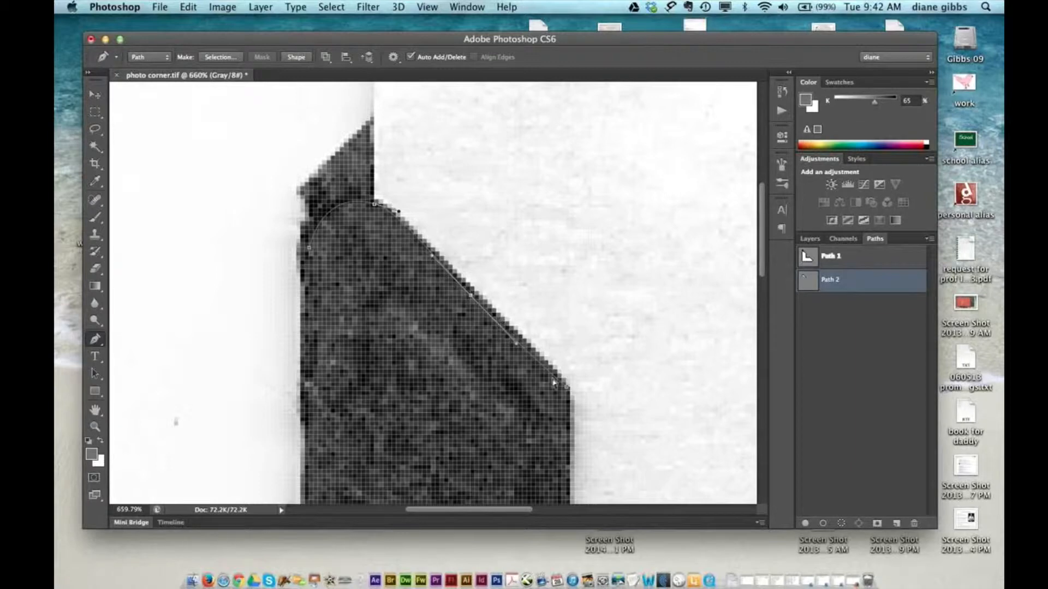
Step: Continue the path down the inner vertical edge to the inner corner and across to the lower arm's upper corner
{"action": "left_click_drag", "start_coordinate": [531, 386], "coordinate": [424, 192]}
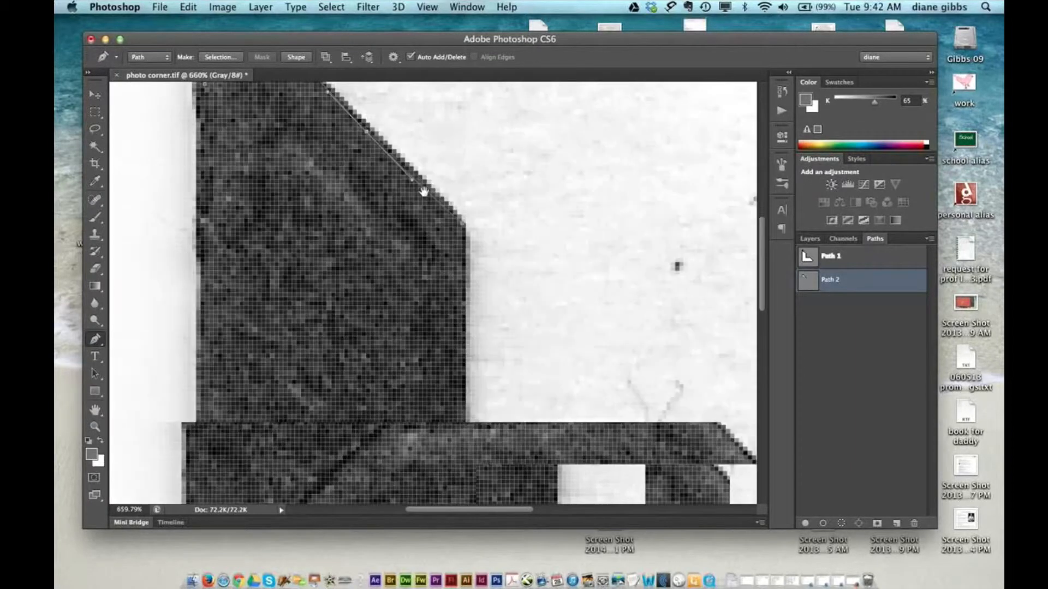
{"action": "scroll", "coordinate": [424, 191], "scroll_direction": "down", "scroll_amount": 3}
{"action": "scroll", "coordinate": [424, 191], "scroll_direction": "right", "scroll_amount": 1}
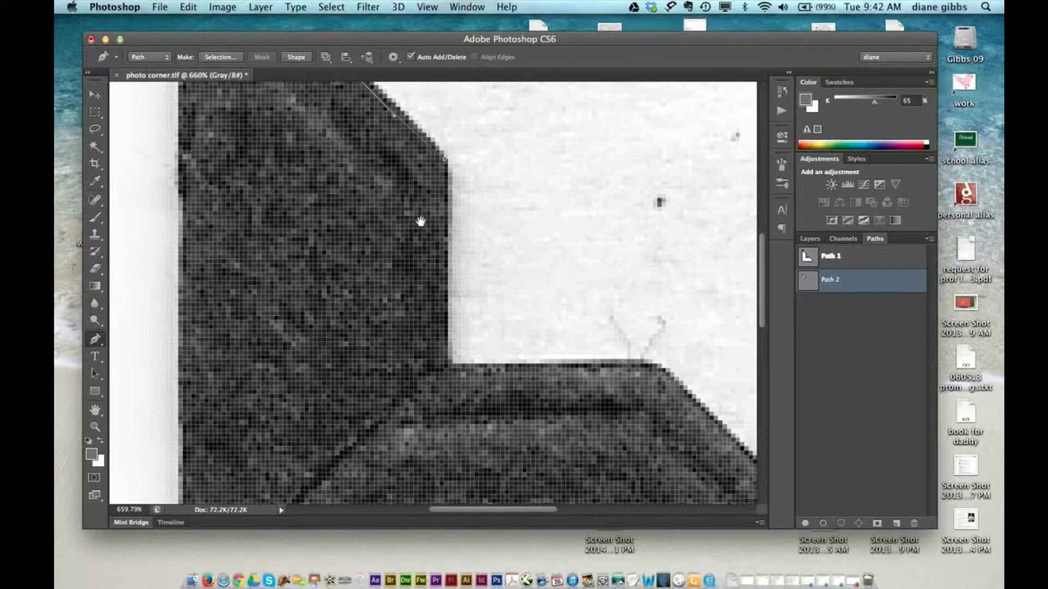
{"action": "left_click_drag", "start_coordinate": [421, 222], "coordinate": [472, 273]}
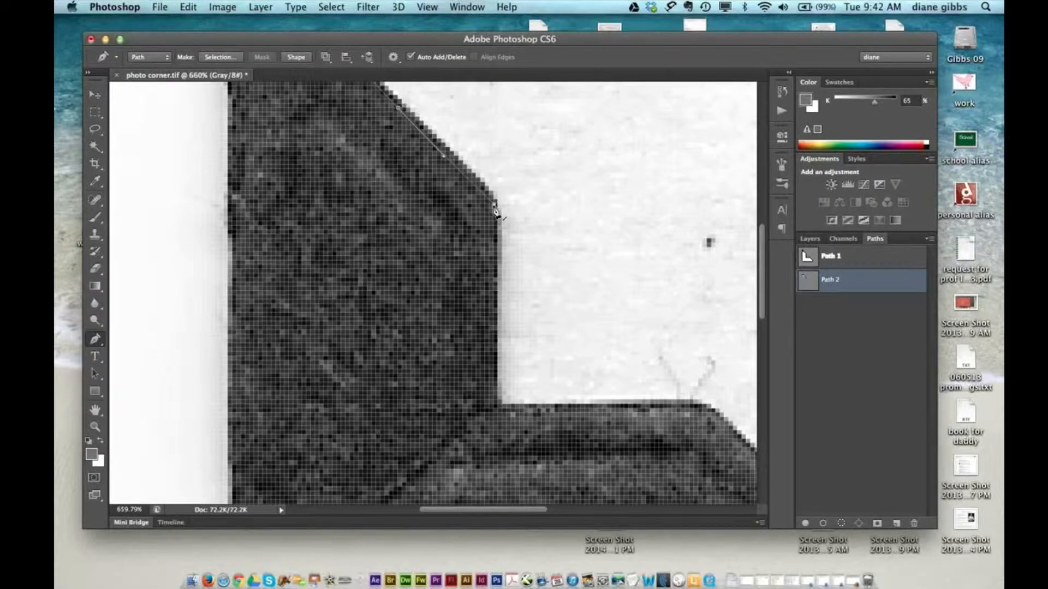
{"action": "left_click", "coordinate": [494, 413]}
{"action": "left_click_drag", "start_coordinate": [675, 391], "coordinate": [524, 165]}
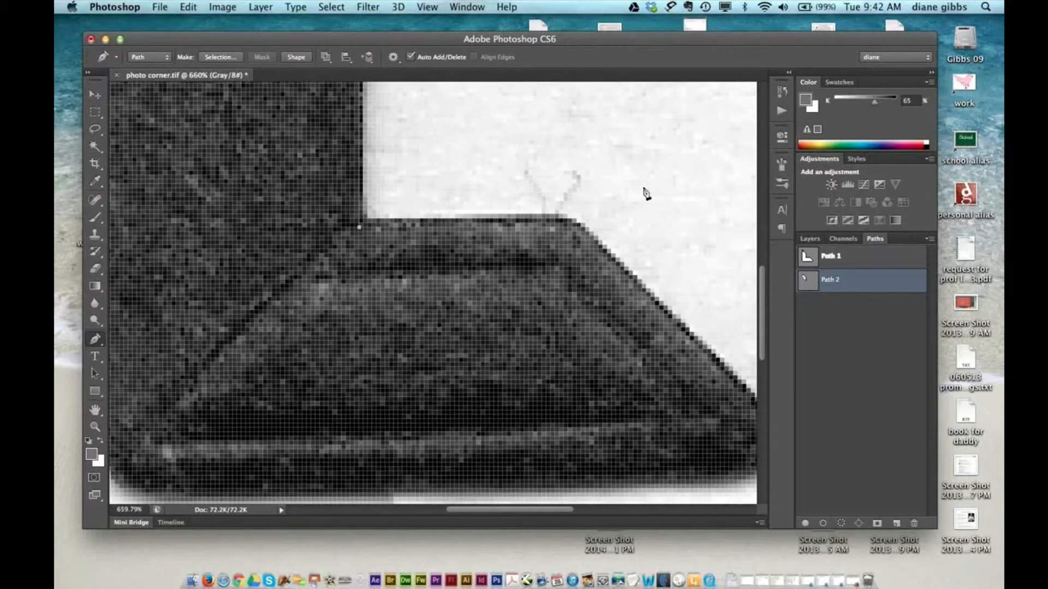
{"action": "left_click", "coordinate": [568, 222]}
Step: Trace the path down the lower arm's diagonal edge and curve it around the arm's rounded tip
{"action": "left_click_drag", "start_coordinate": [608, 386], "coordinate": [466, 289]}
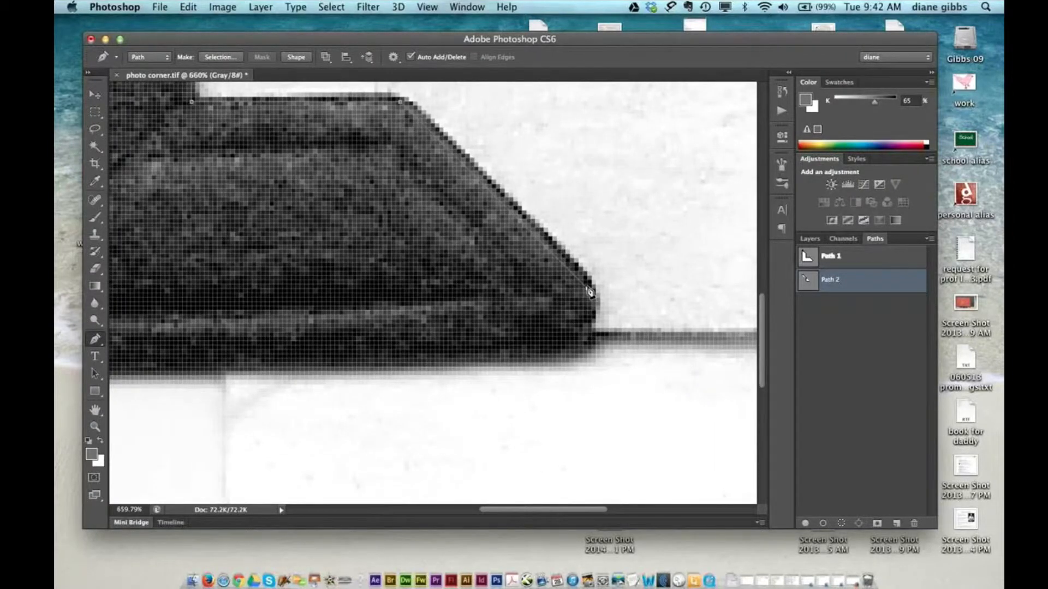
{"action": "key", "text": "super+z"}
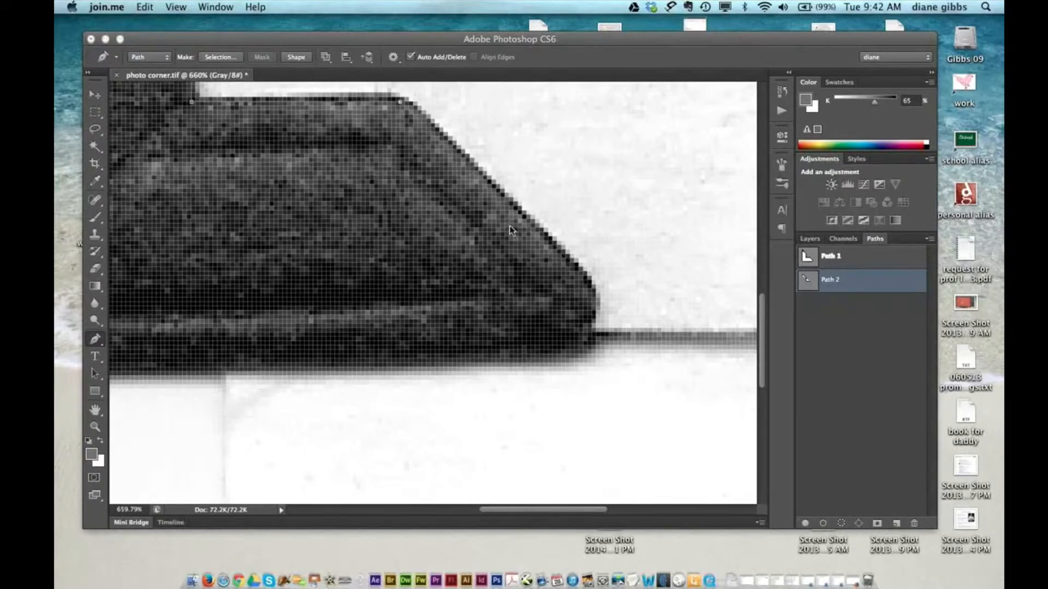
{"action": "left_click", "coordinate": [403, 107]}
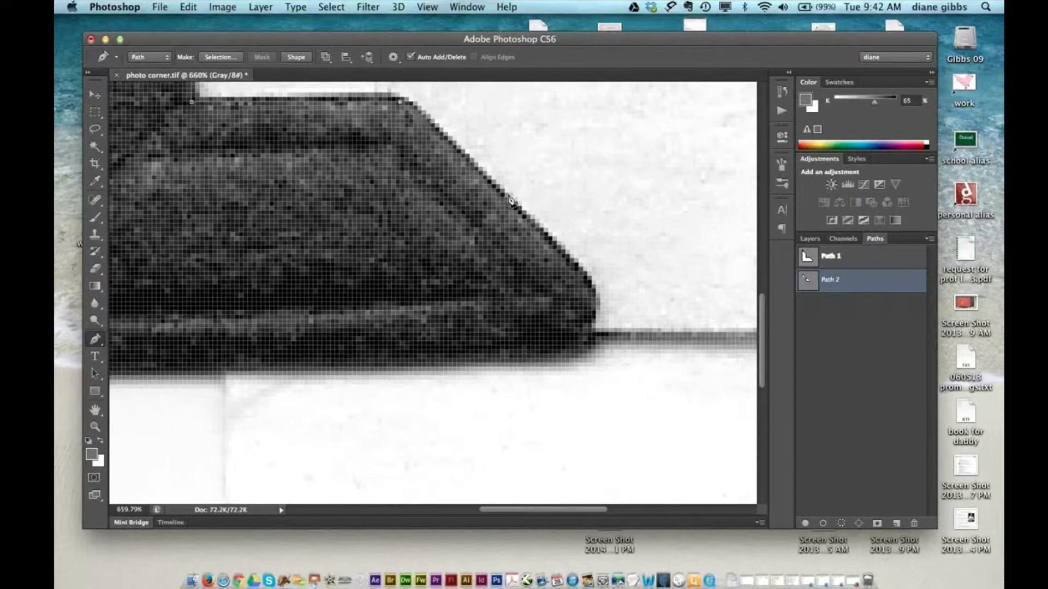
{"action": "left_click_drag", "start_coordinate": [501, 194], "coordinate": [510, 196]}
{"action": "left_click", "coordinate": [590, 289]}
{"action": "left_click_drag", "start_coordinate": [562, 350], "coordinate": [511, 368]}
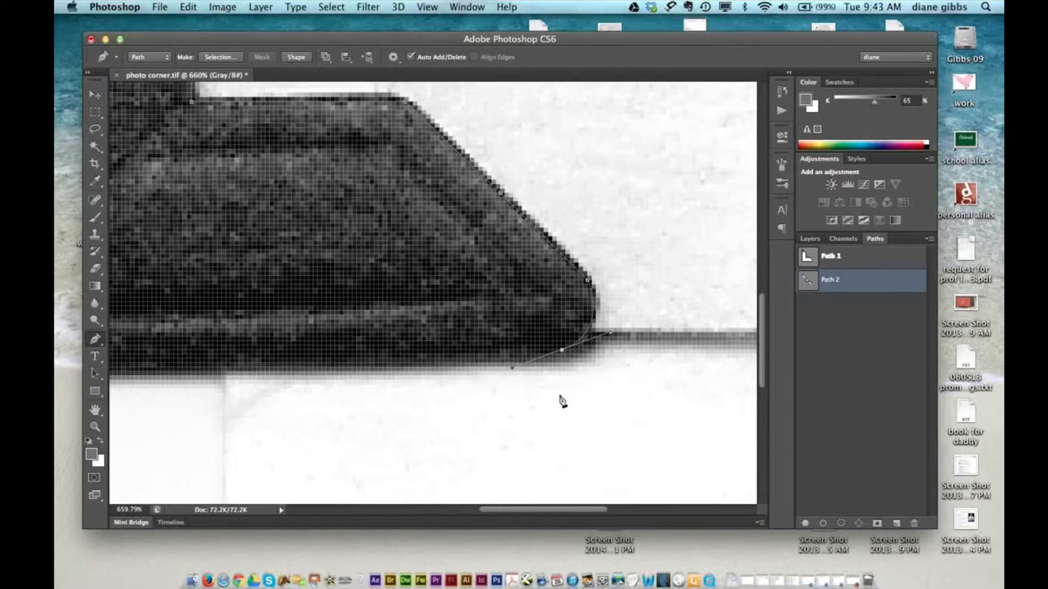
Step: Trace the bottom edge, rounded outer corner and outer vertical edge, closing the path at its starting anchor
{"action": "left_click_drag", "start_coordinate": [154, 388], "coordinate": [491, 362]}
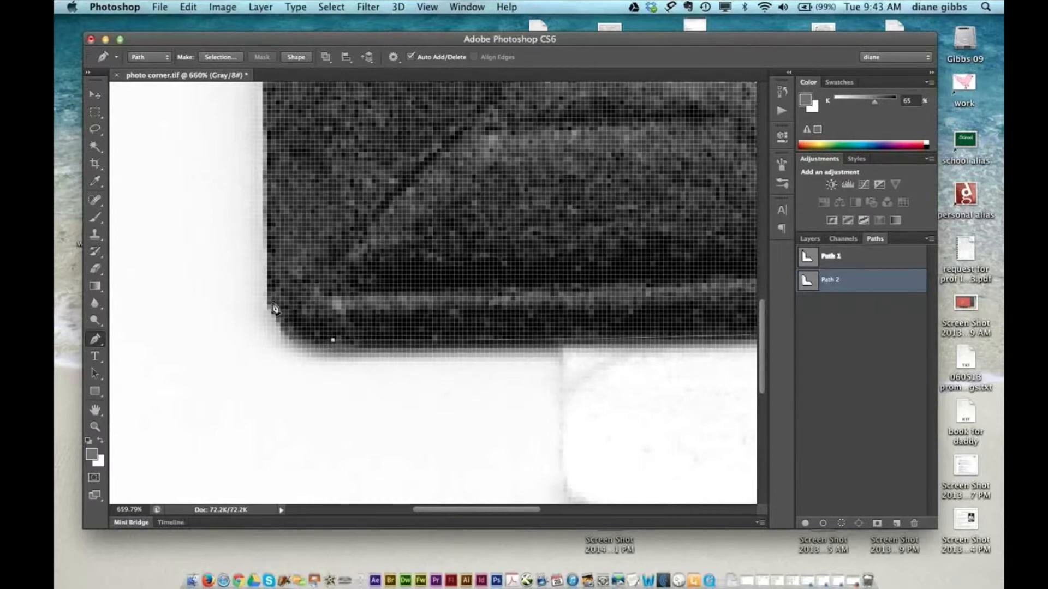
{"action": "left_click_drag", "start_coordinate": [272, 300], "coordinate": [267, 264]}
{"action": "left_click_drag", "start_coordinate": [319, 162], "coordinate": [346, 346]}
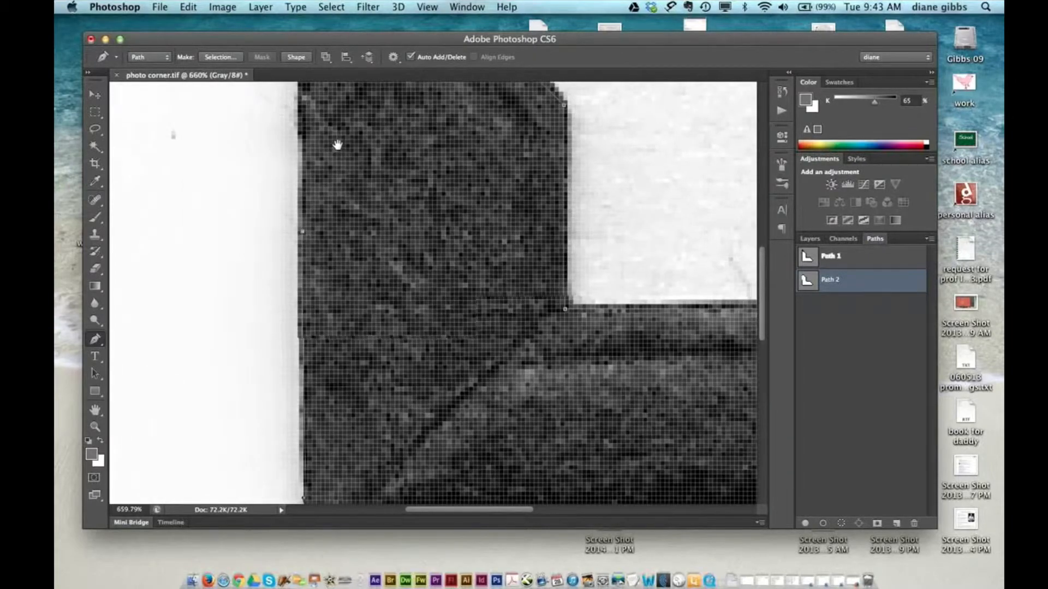
{"action": "left_click_drag", "start_coordinate": [335, 146], "coordinate": [323, 293]}
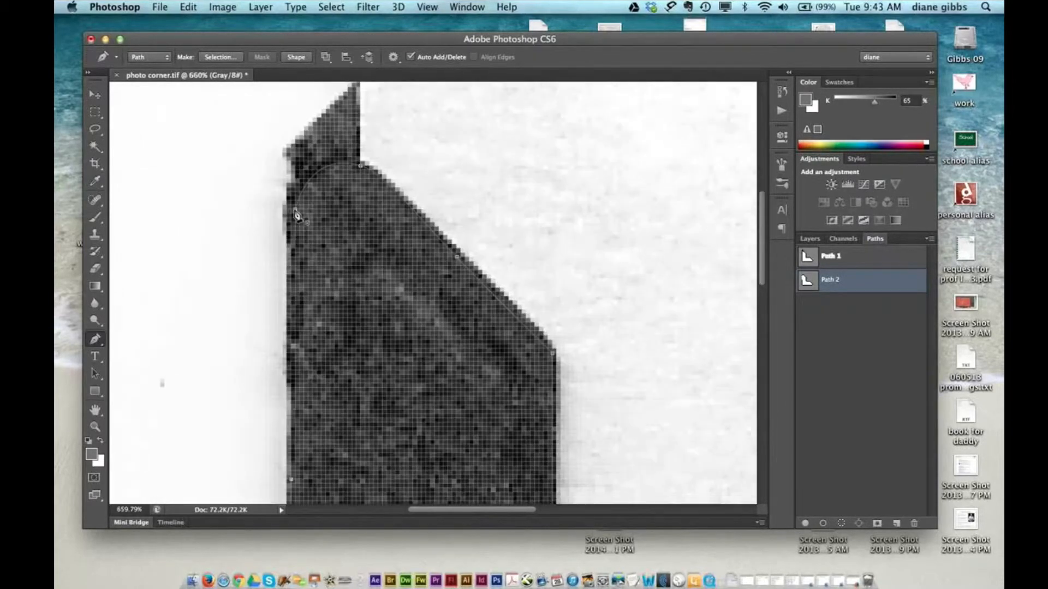
{"action": "left_click", "coordinate": [296, 215]}
{"action": "left_click", "coordinate": [291, 214], "text": "super"}
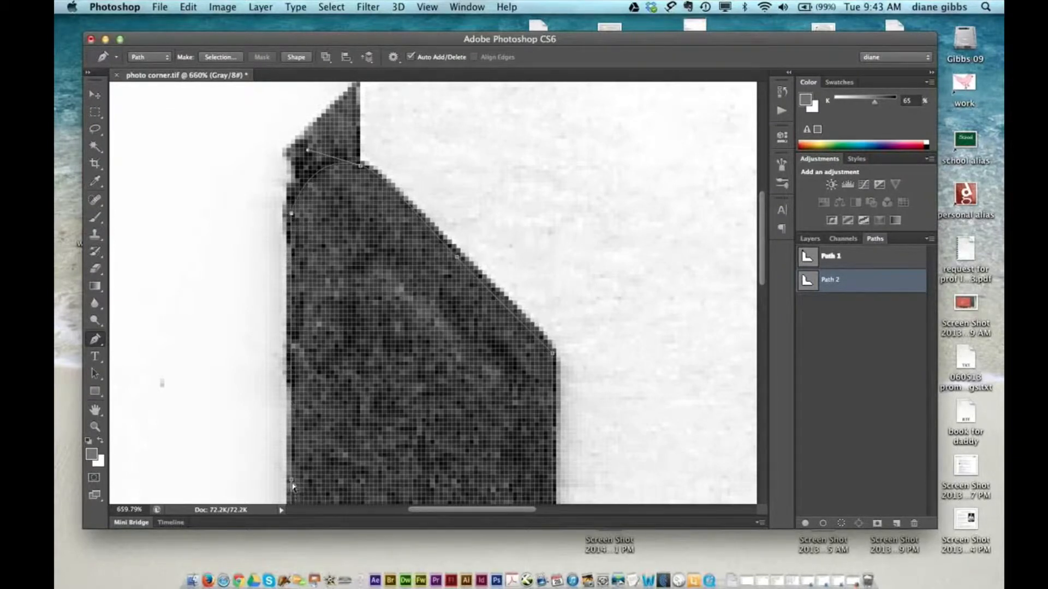
Step: Pull the anchor point midway up the outer vertical edge outward into the white background
{"action": "left_click_drag", "start_coordinate": [291, 480], "coordinate": [280, 484]}
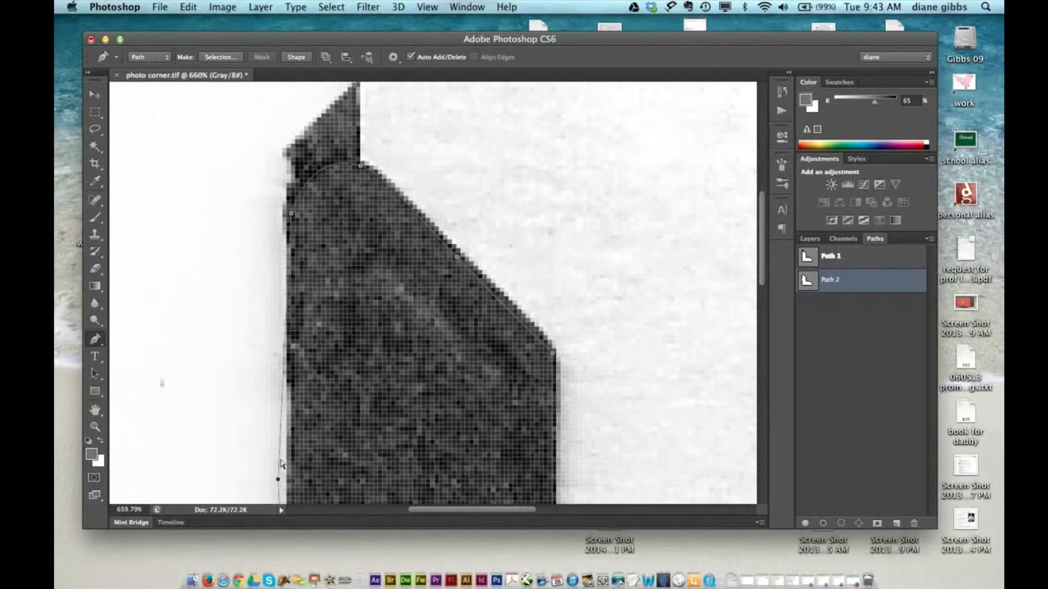
{"action": "key", "text": "space"}
{"action": "left_click_drag", "start_coordinate": [323, 466], "coordinate": [326, 257]}
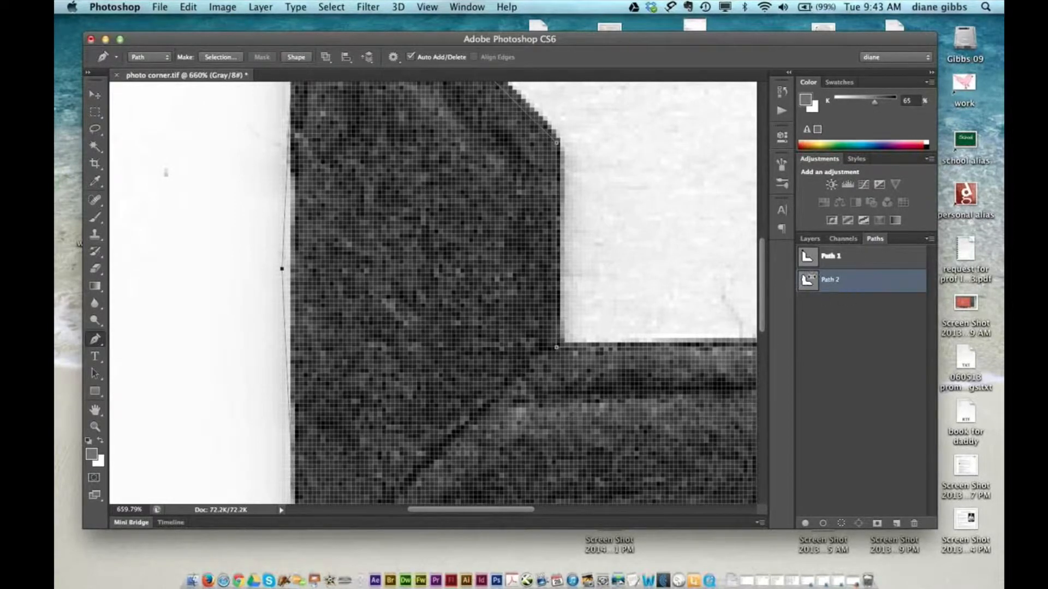
Step: Rename Path 2 as "bad path"
{"action": "double_click", "coordinate": [833, 274]}
{"action": "type", "text": "bad path"}
{"action": "left_click", "coordinate": [854, 330]}
Step: Set "bad path" as the image's clipping path, leaving the flatness empty
{"action": "left_click", "coordinate": [931, 238]}
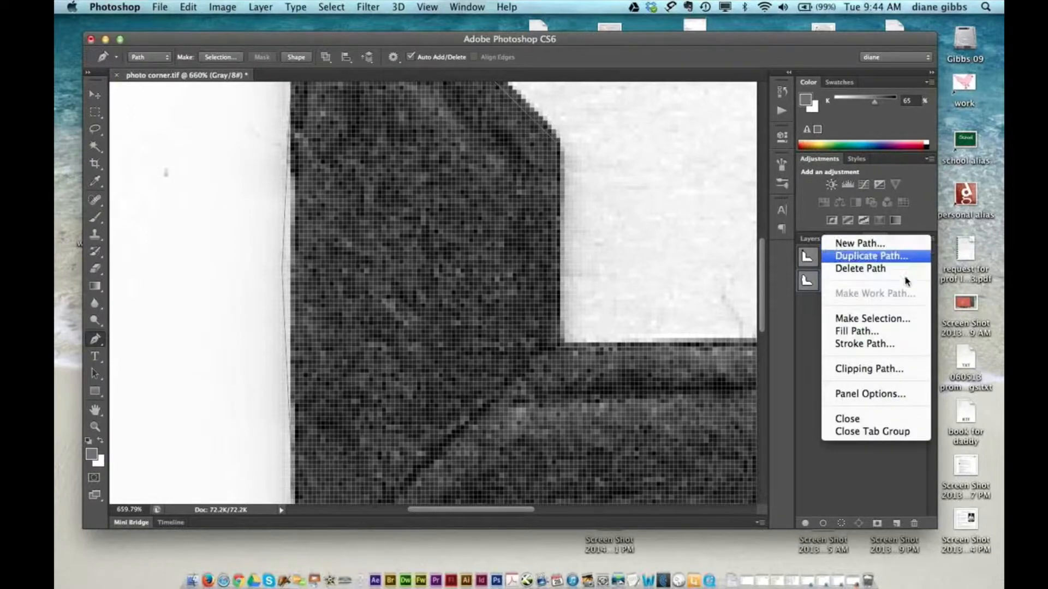
{"action": "left_click", "coordinate": [872, 375]}
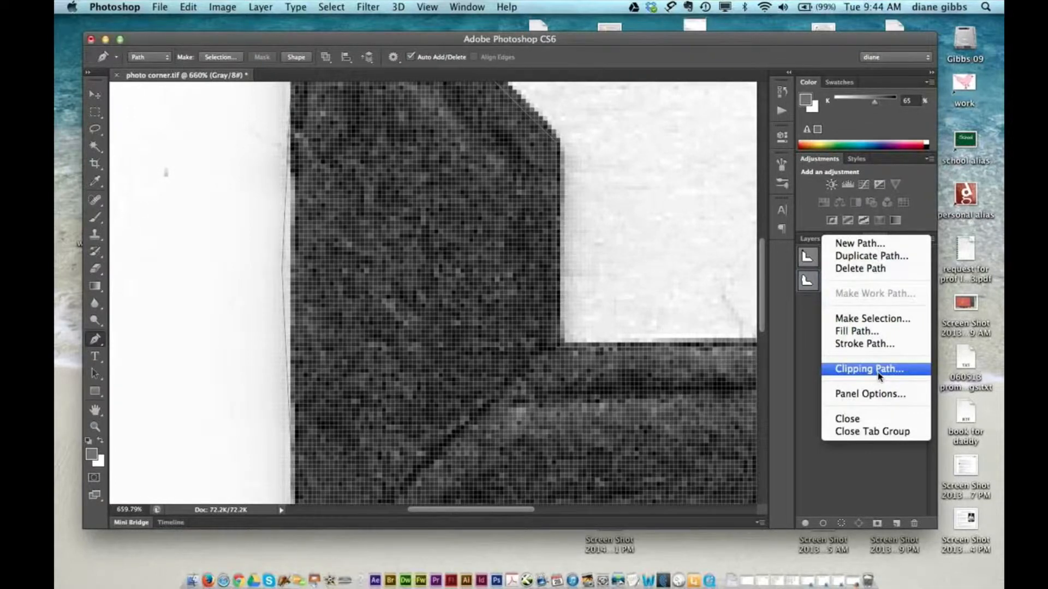
{"action": "left_click", "coordinate": [904, 377]}
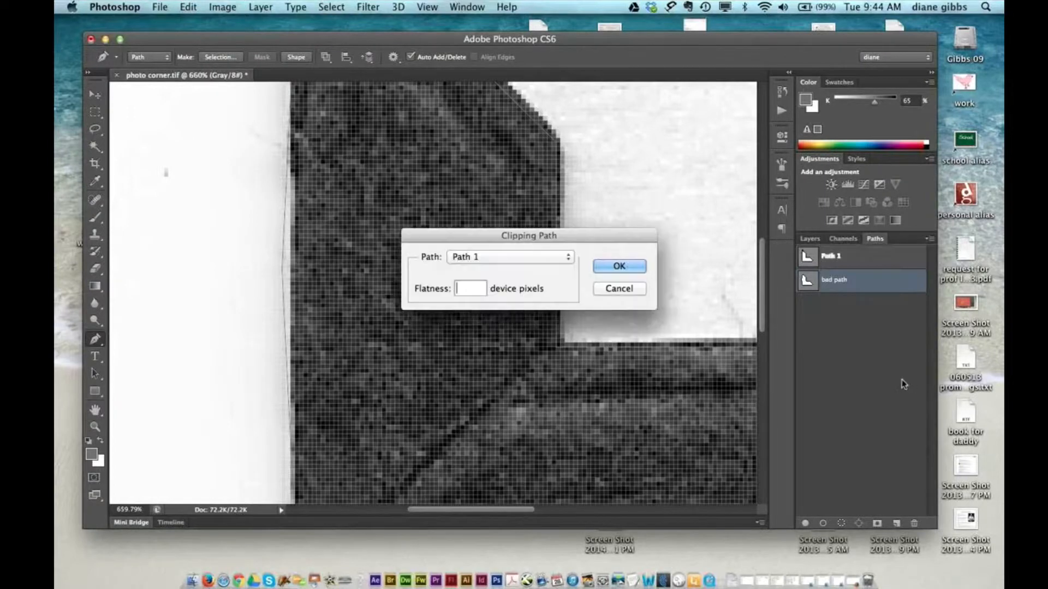
{"action": "left_click", "coordinate": [479, 260]}
{"action": "left_click", "coordinate": [476, 270]}
{"action": "left_click", "coordinate": [642, 267]}
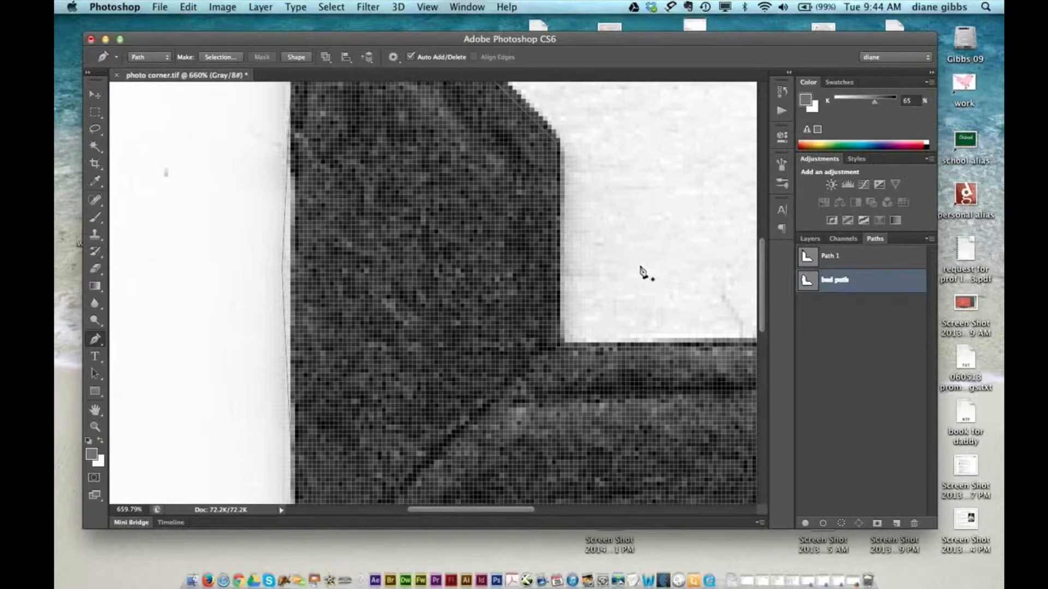
Step: Start saving a separate version of the image under the name "bad photo corner.tif"
{"action": "left_click", "coordinate": [162, 7]}
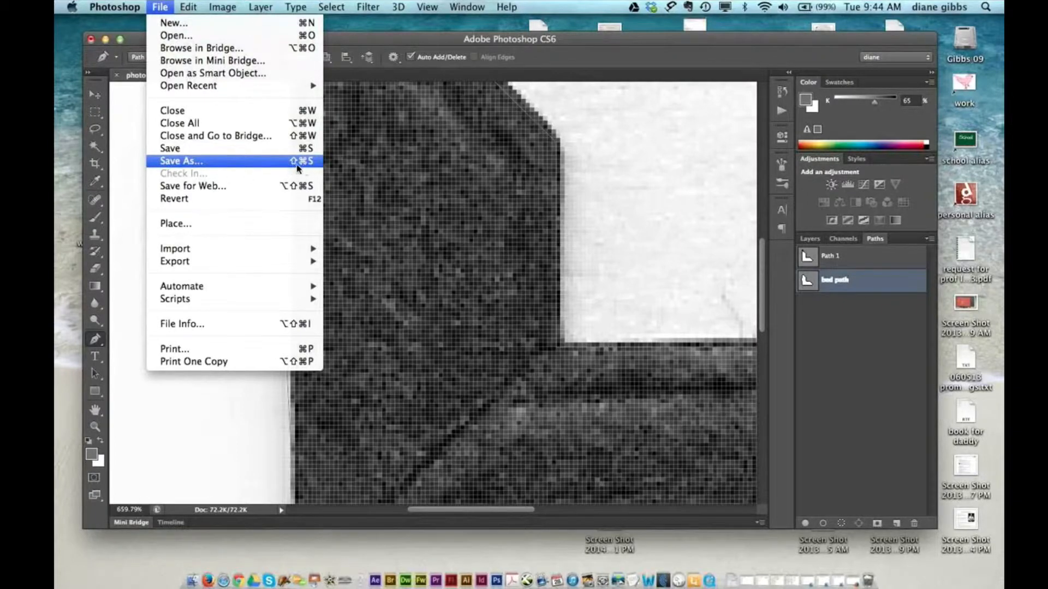
{"action": "left_click", "coordinate": [181, 161]}
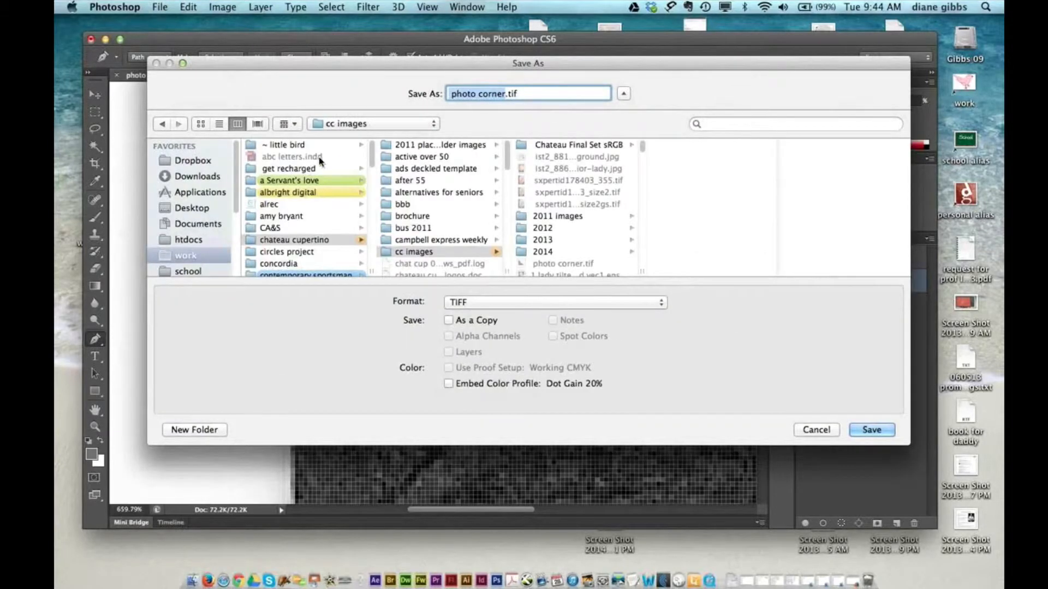
{"action": "left_click", "coordinate": [452, 94]}
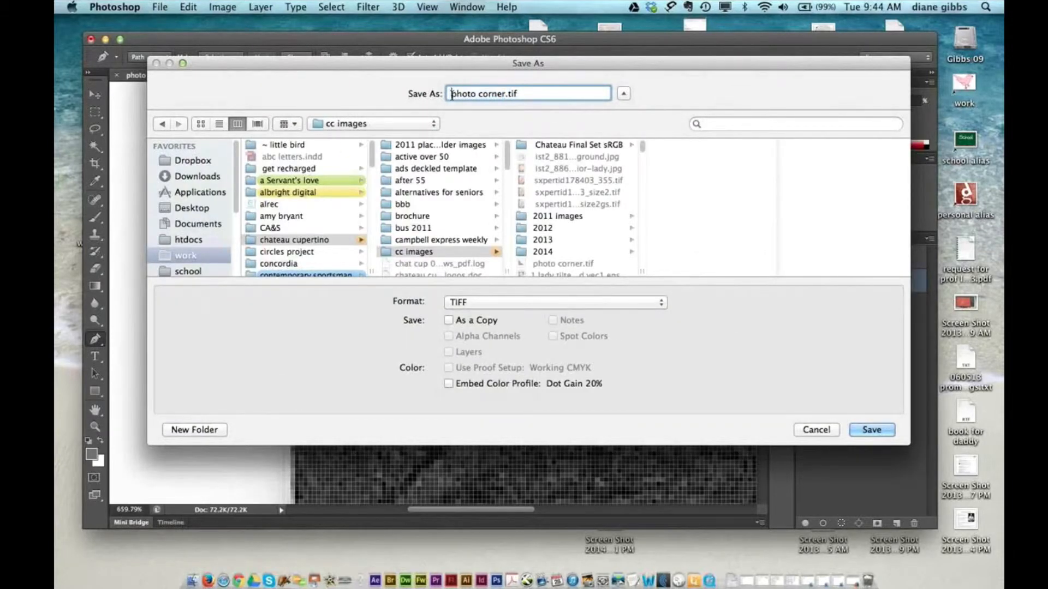
{"action": "type", "text": "bad"}
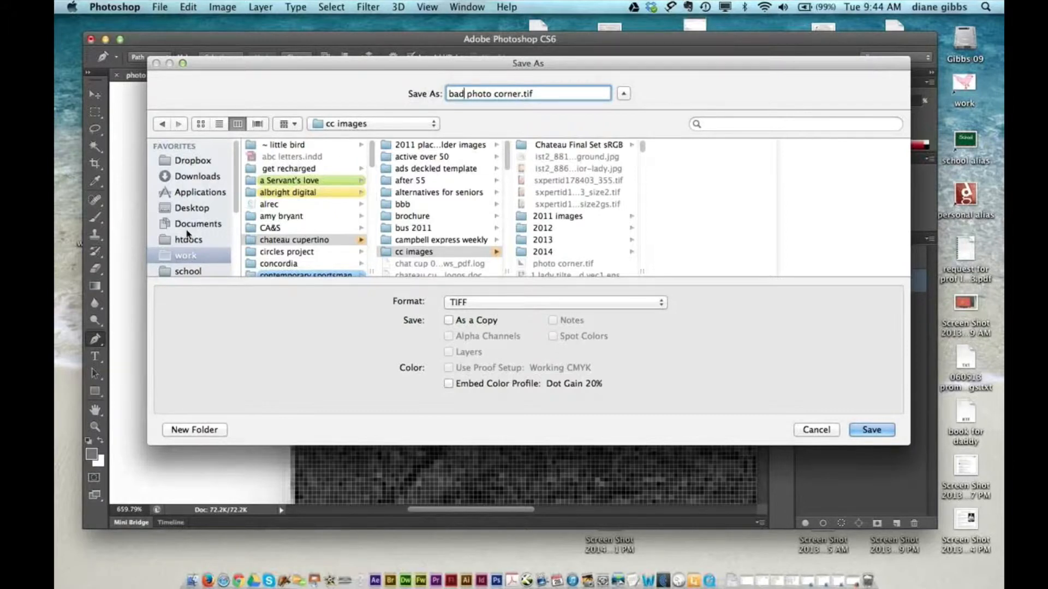
Step: Choose the "clipping path" folder as save location, inside school, classes, the ARS 271 intro class folder, 2014, SPRING 2014
{"action": "left_click", "coordinate": [185, 273]}
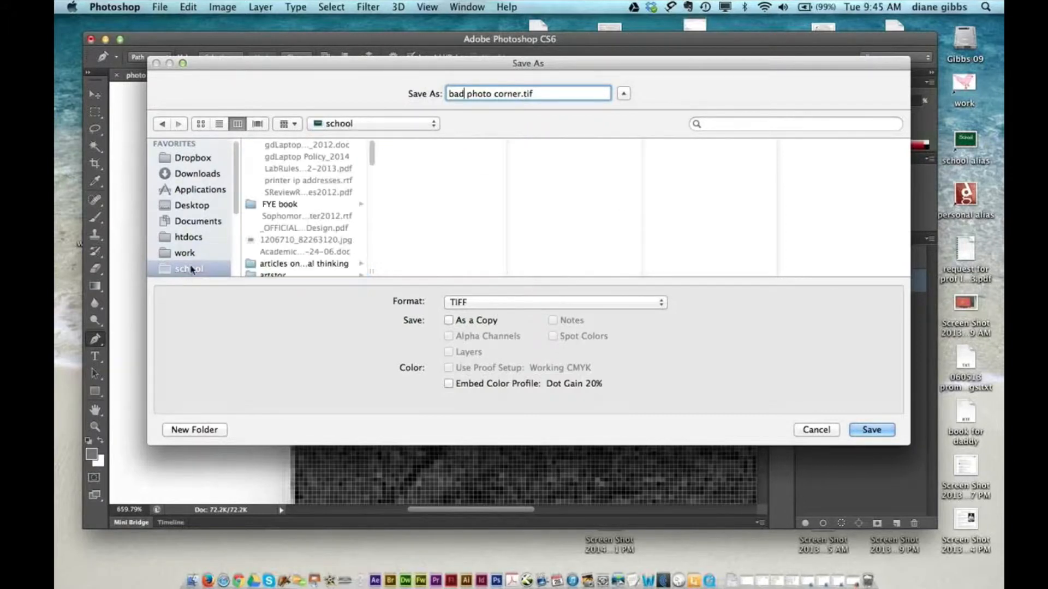
{"action": "scroll", "coordinate": [347, 200], "scroll_direction": "down", "scroll_amount": 5}
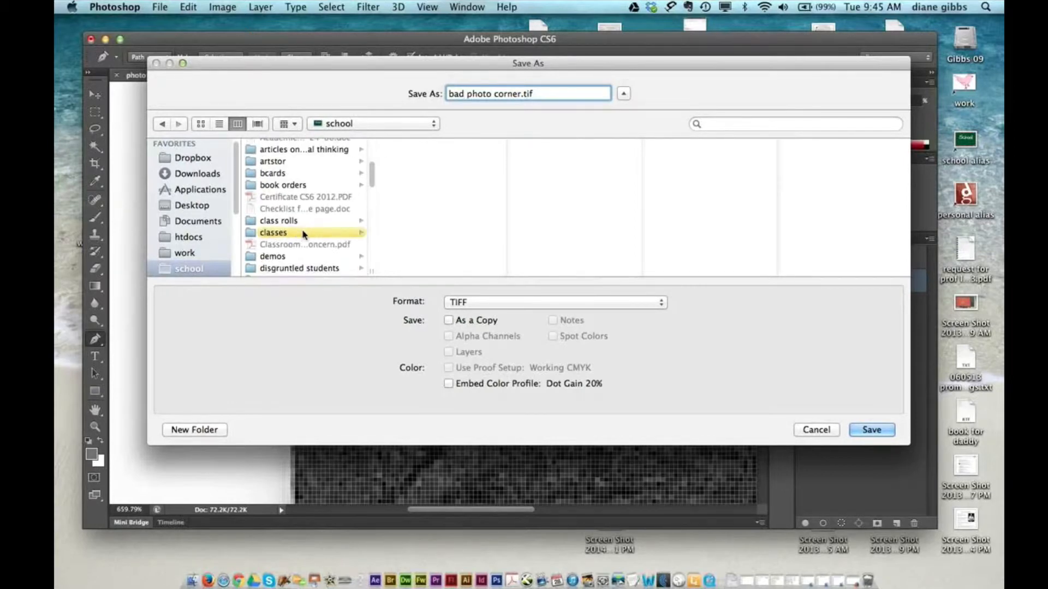
{"action": "left_click", "coordinate": [279, 233]}
{"action": "scroll", "coordinate": [508, 185], "scroll_direction": "down", "scroll_amount": 3}
{"action": "scroll", "coordinate": [510, 188], "scroll_direction": "down", "scroll_amount": 4}
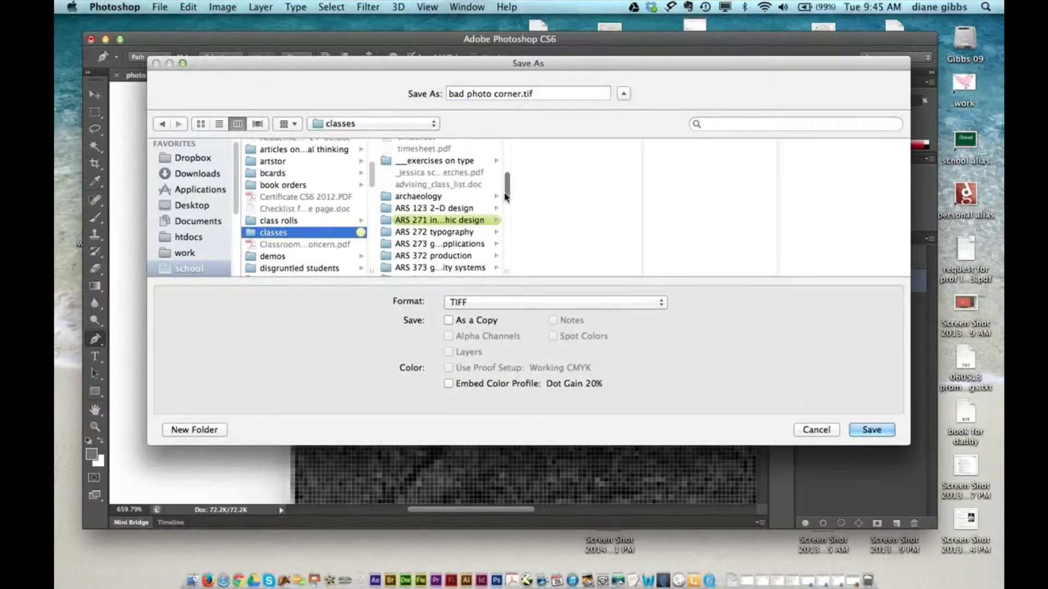
{"action": "left_click", "coordinate": [437, 216]}
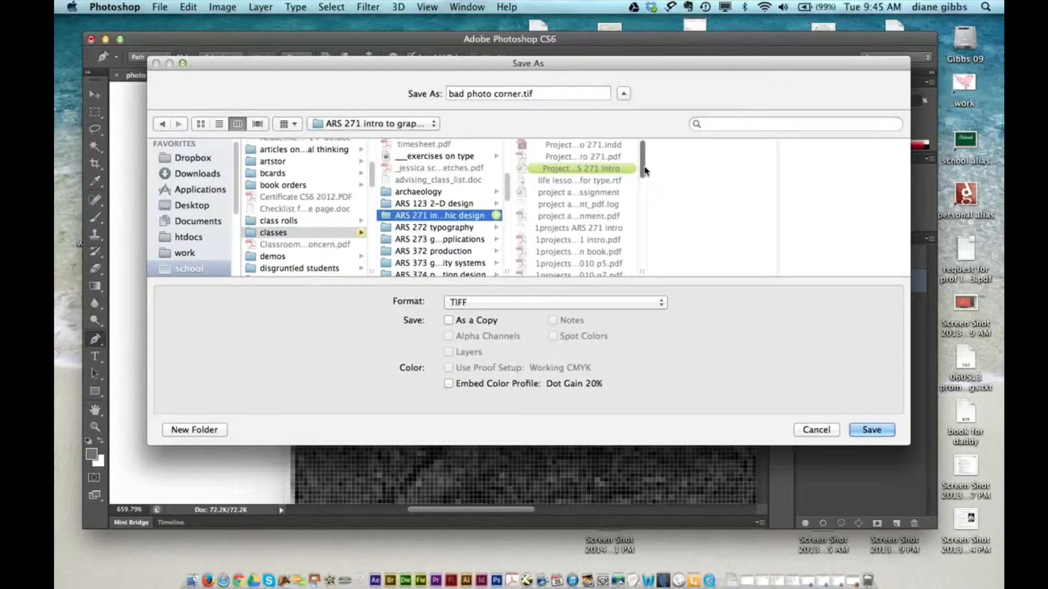
{"action": "scroll", "coordinate": [600, 197], "scroll_direction": "down", "scroll_amount": 5}
{"action": "left_click", "coordinate": [575, 197]}
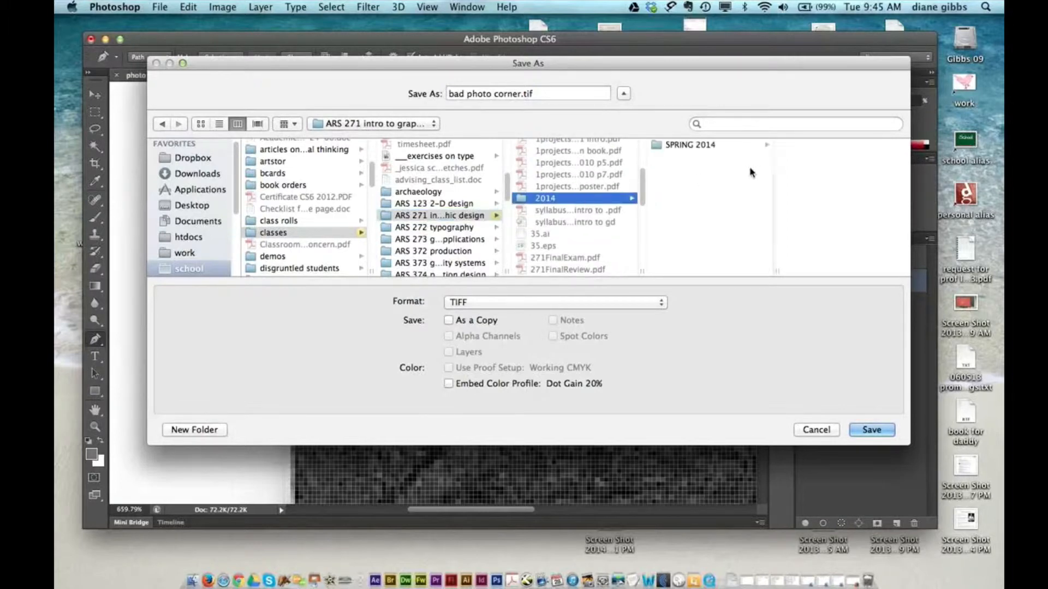
{"action": "left_click", "coordinate": [709, 145]}
{"action": "left_click", "coordinate": [820, 192]}
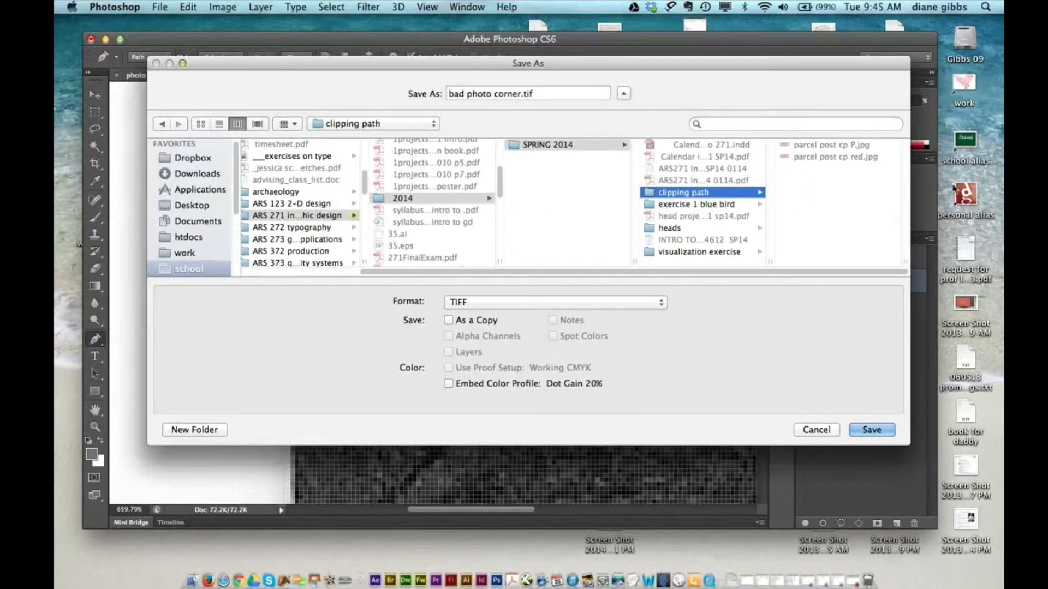
Step: Change the save format to Photoshop EPS and save the image as "bad photo corner.eps"
{"action": "left_click", "coordinate": [883, 468]}
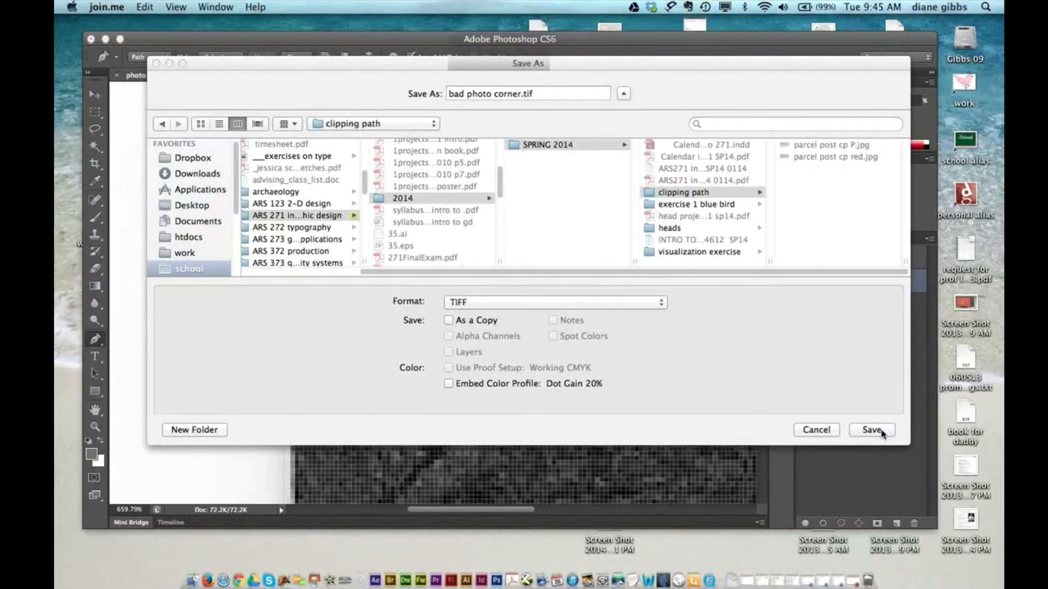
{"action": "left_click", "coordinate": [878, 431]}
{"action": "left_click", "coordinate": [527, 302]}
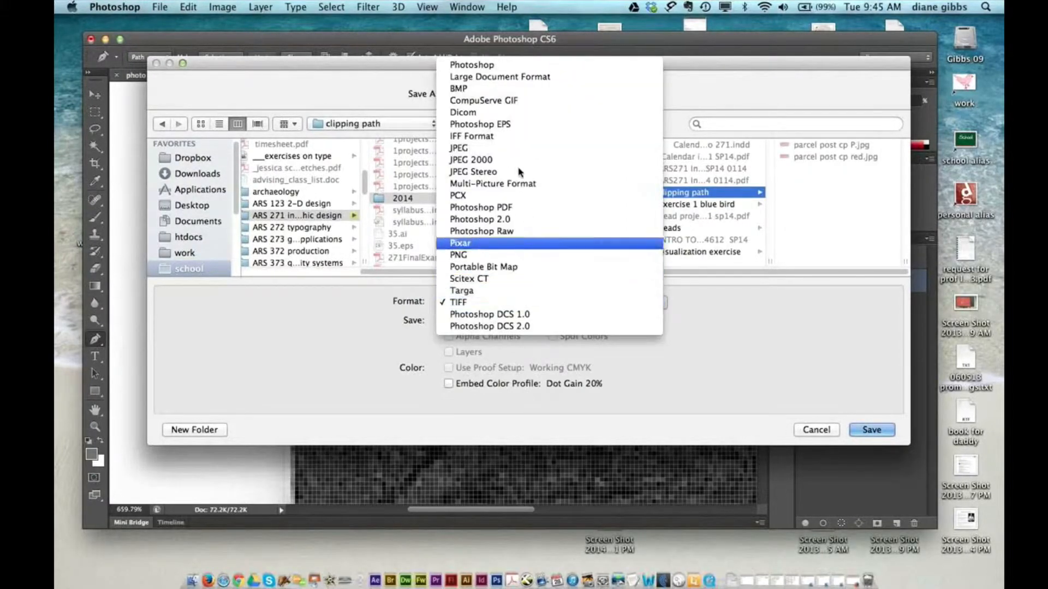
{"action": "left_click", "coordinate": [513, 124]}
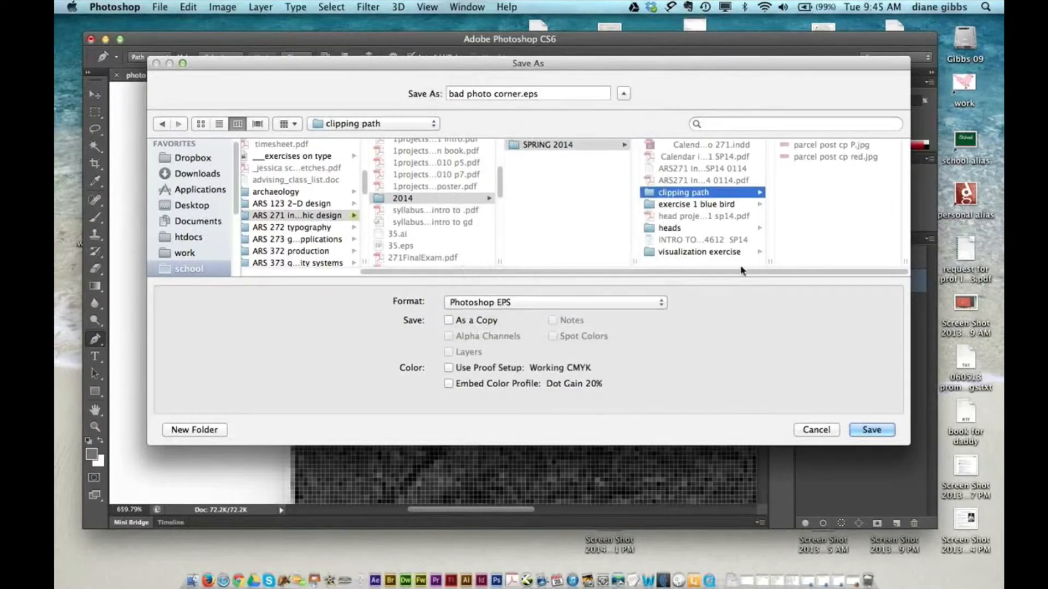
{"action": "left_click", "coordinate": [871, 430]}
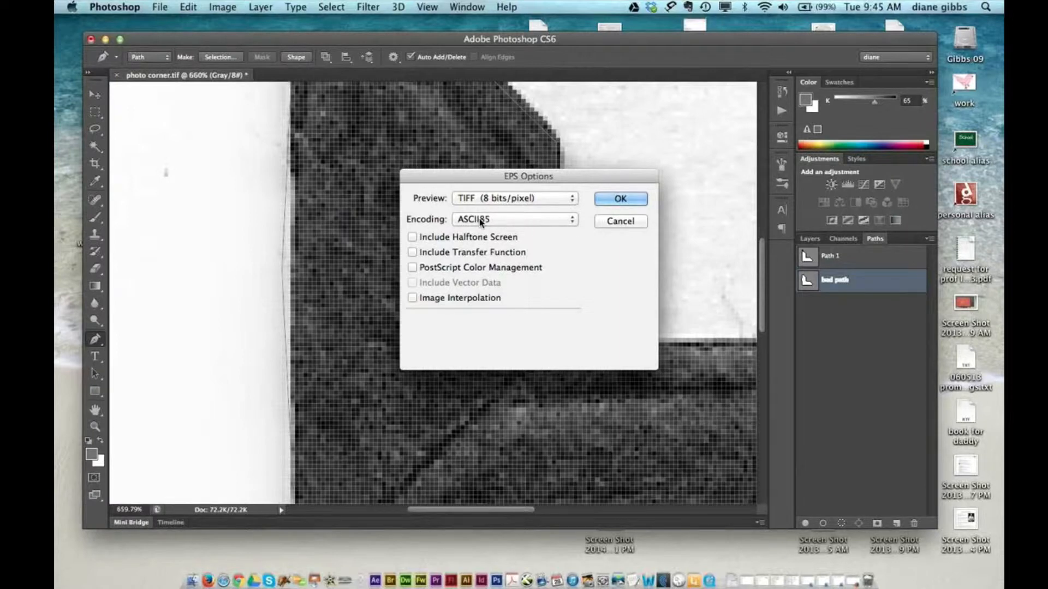
Step: Set the EPS encoding to Binary and complete the export
{"action": "left_click", "coordinate": [553, 221]}
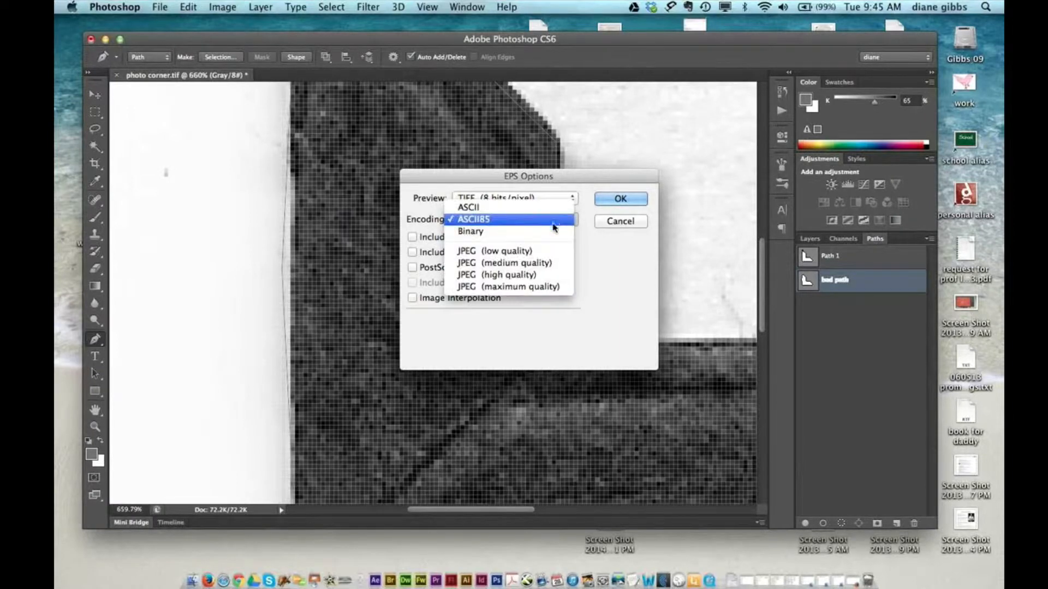
{"action": "left_click", "coordinate": [552, 231]}
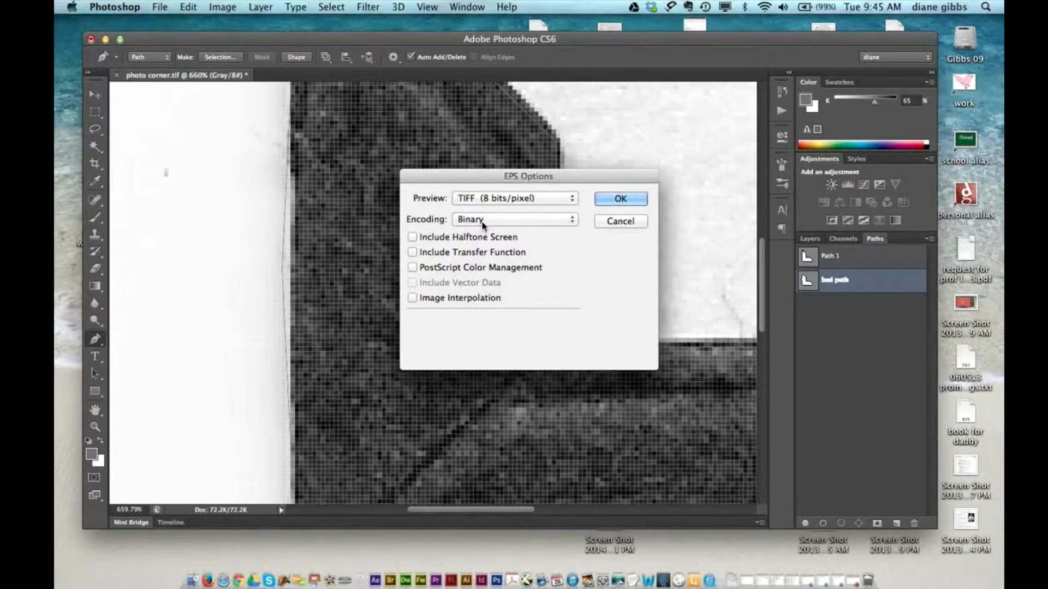
{"action": "left_click", "coordinate": [630, 200]}
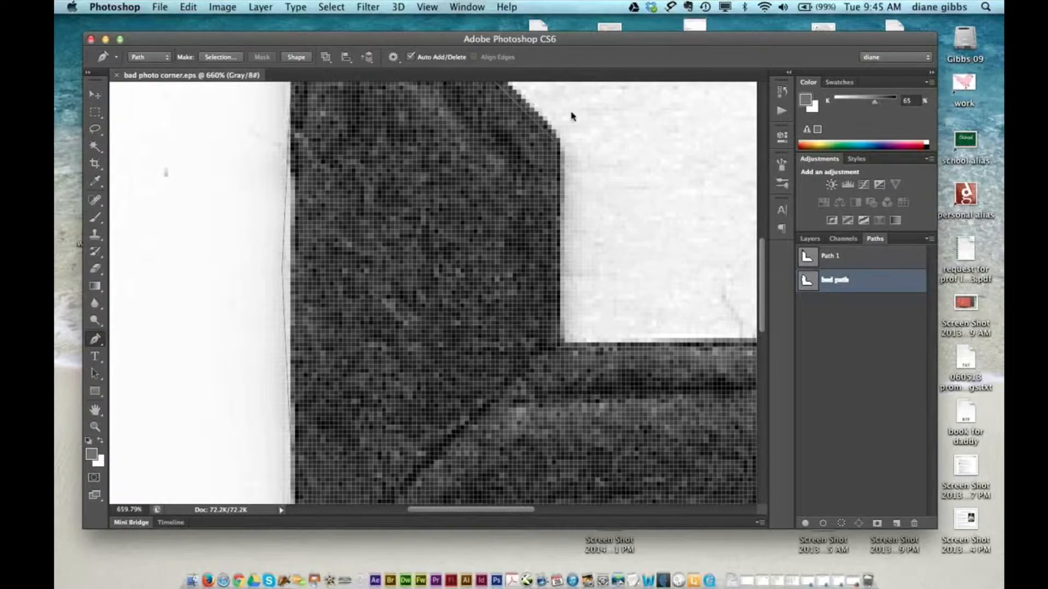
Step: Switch to InDesign and add a page based on A-Master after the existing page of the open production schedule
{"action": "left_click", "coordinate": [480, 579]}
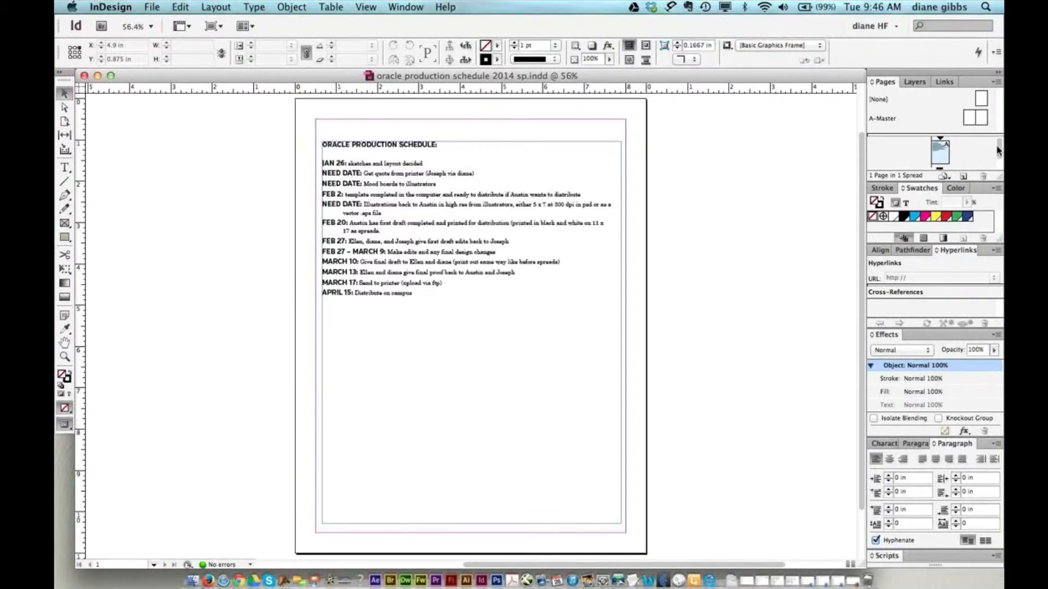
{"action": "left_click_drag", "start_coordinate": [1000, 147], "coordinate": [1000, 161]}
{"action": "left_click_drag", "start_coordinate": [970, 125], "coordinate": [961, 154]}
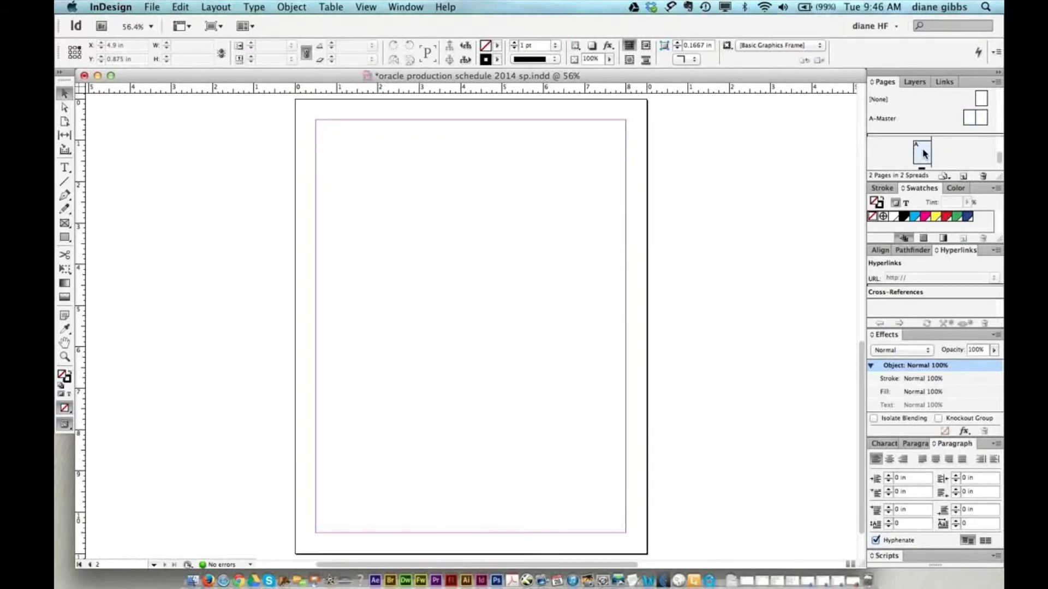
Step: Draw two stacked rectangle frames on the new page, about 5.9 × 4.34 in above and about 5.94 × 4.76 in below
{"action": "left_click", "coordinate": [64, 224]}
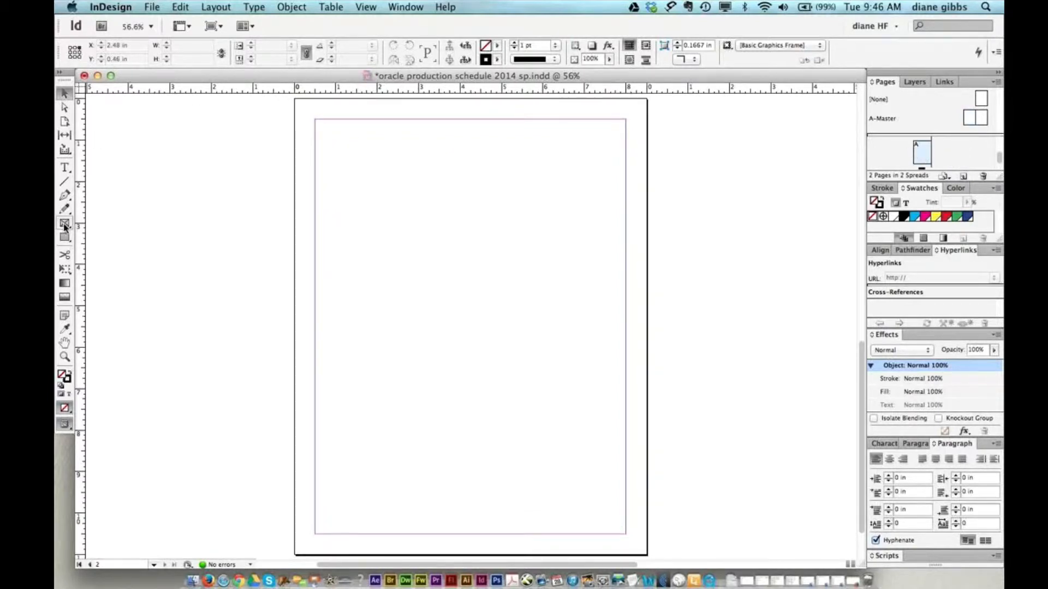
{"action": "left_click", "coordinate": [65, 225]}
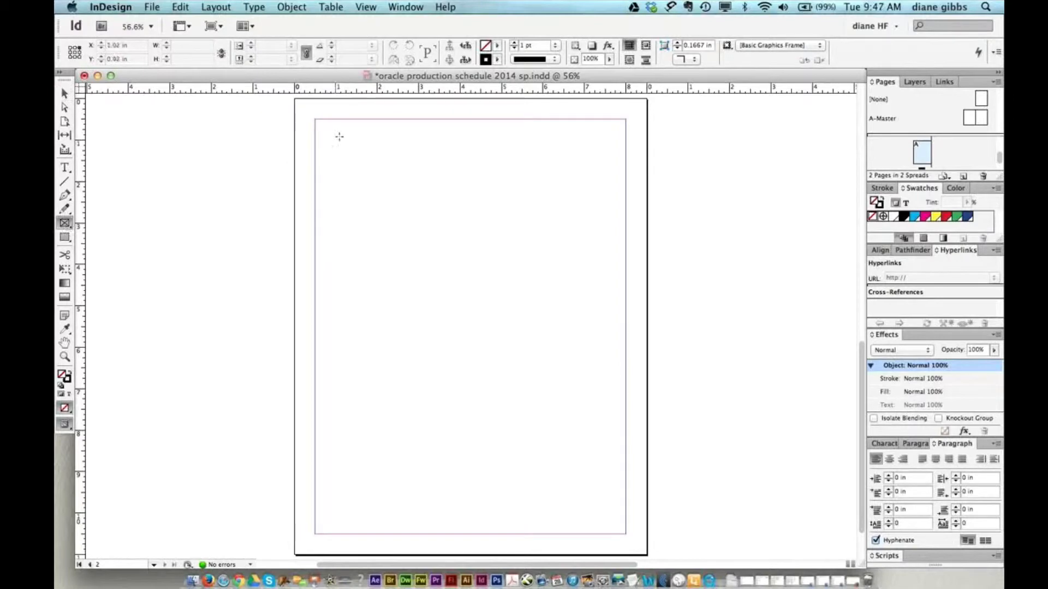
{"action": "left_click_drag", "start_coordinate": [345, 135], "coordinate": [584, 319]}
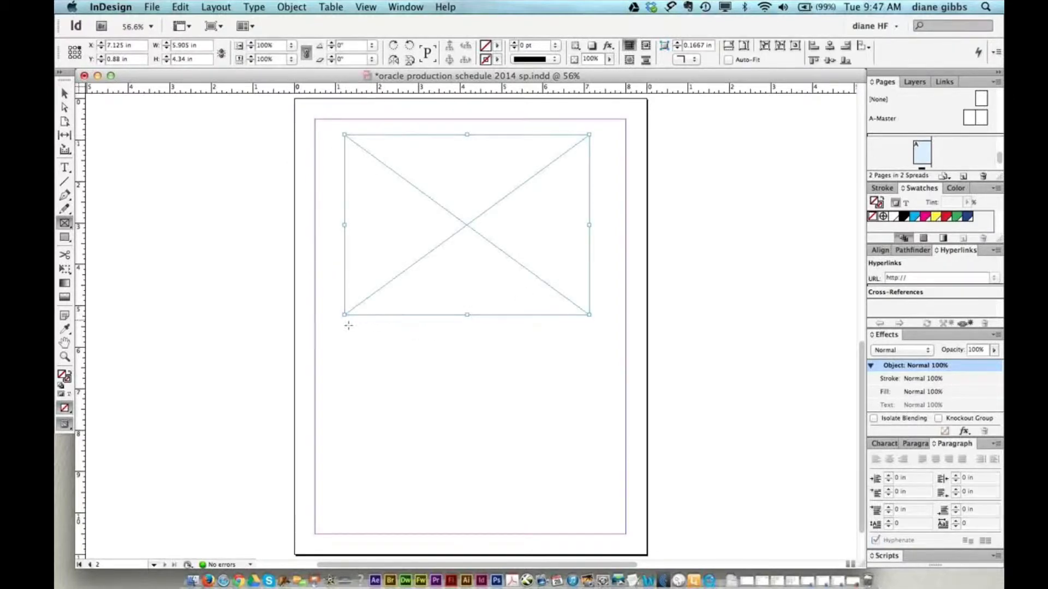
{"action": "left_click_drag", "start_coordinate": [343, 323], "coordinate": [592, 523]}
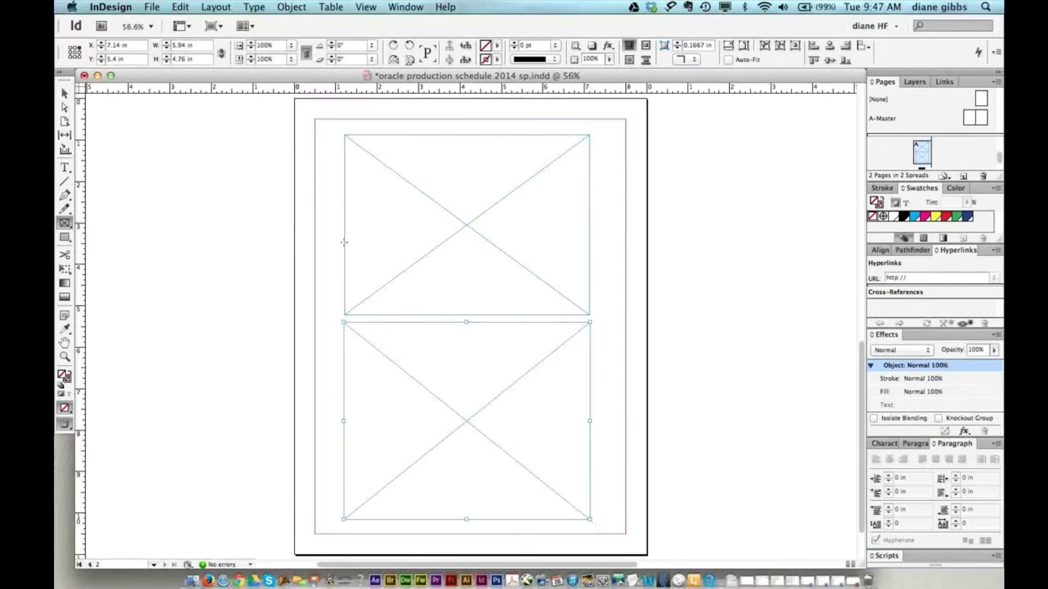
Step: Move the upper frame slightly down the page to about Y 0.91 in
{"action": "left_click", "coordinate": [63, 94]}
{"action": "mouse_move", "coordinate": [440, 205]}
{"action": "left_mouse_down"}
{"action": "mouse_move", "coordinate": [435, 237]}
{"action": "mouse_move", "coordinate": [438, 214]}
{"action": "left_mouse_up"}
{"action": "key", "text": "super+z"}
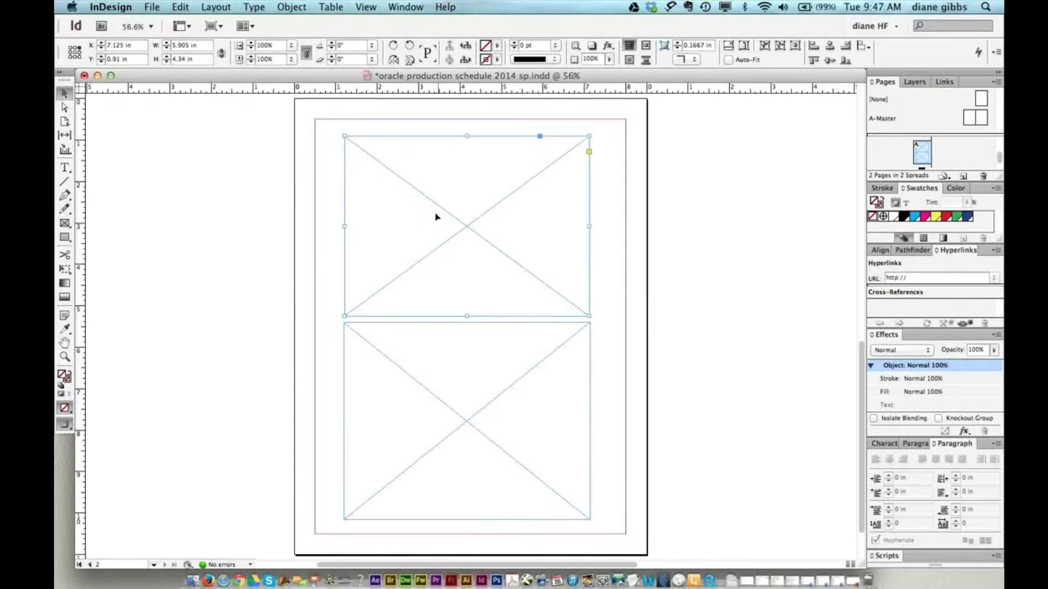
Step: Place the "no cp" photo corner JPG from the "clipping path" folder into the upper frame
{"action": "left_click", "coordinate": [180, 7]}
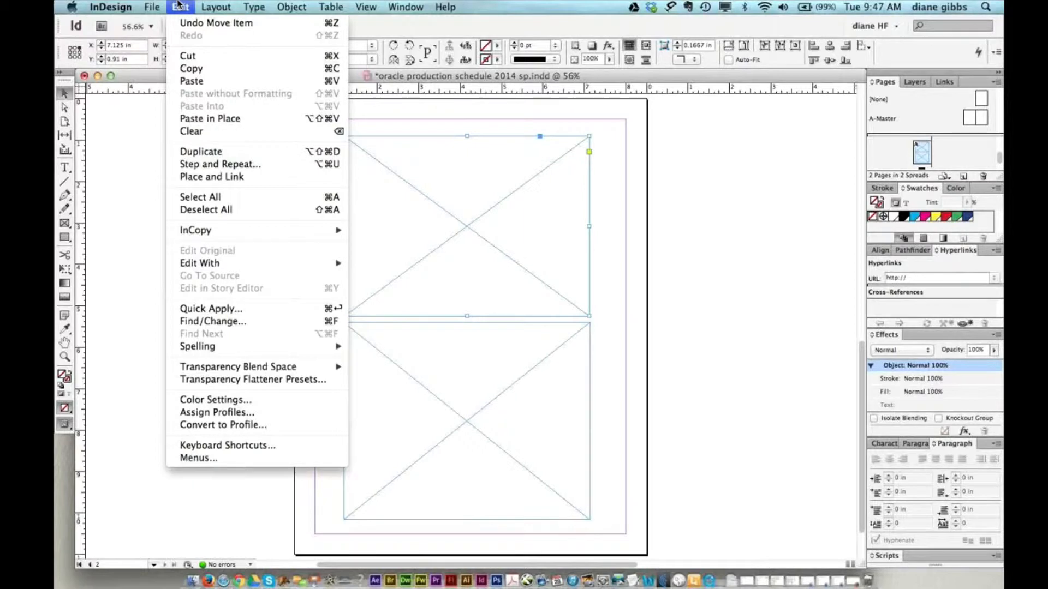
{"action": "mouse_move", "coordinate": [153, 7]}
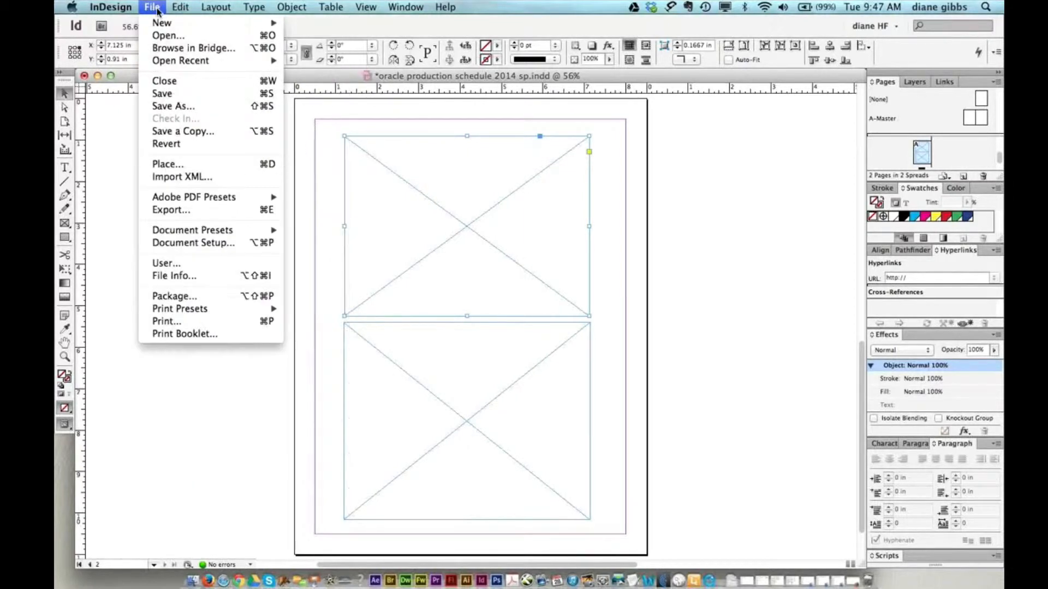
{"action": "left_click", "coordinate": [276, 168]}
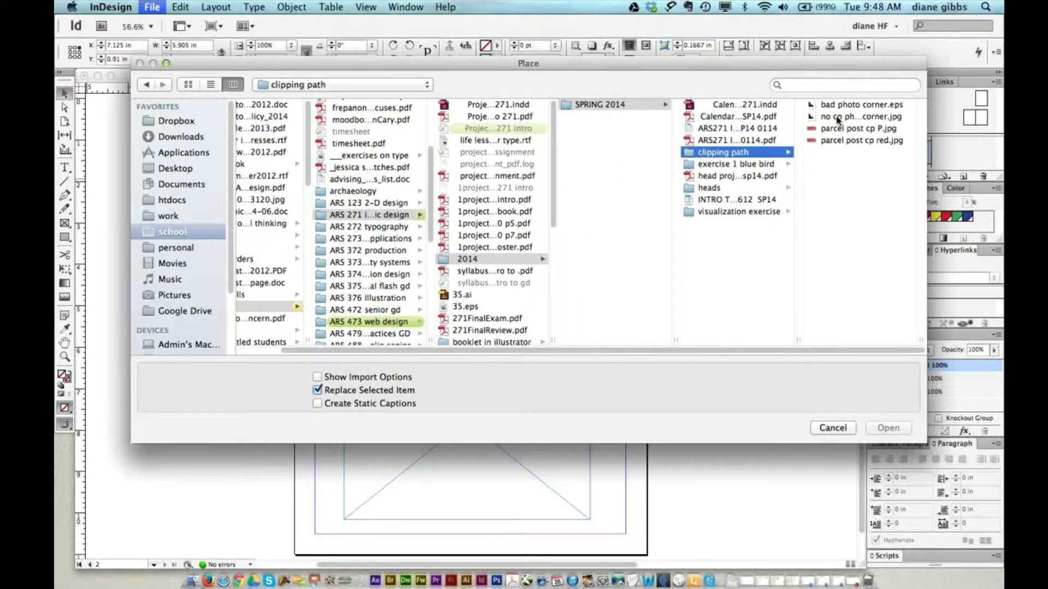
{"action": "left_click", "coordinate": [835, 119]}
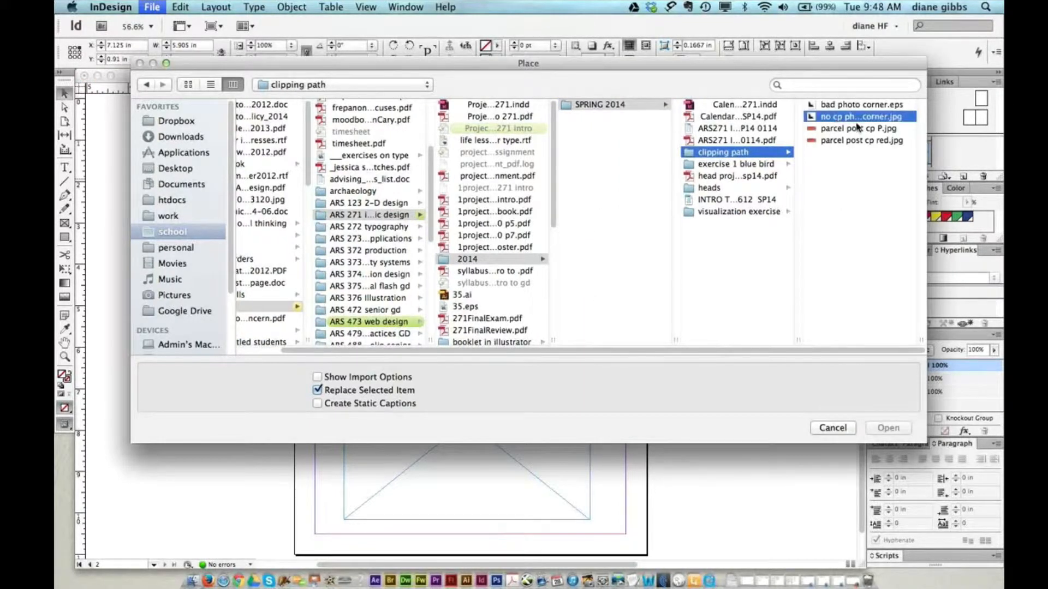
{"action": "left_click", "coordinate": [892, 431]}
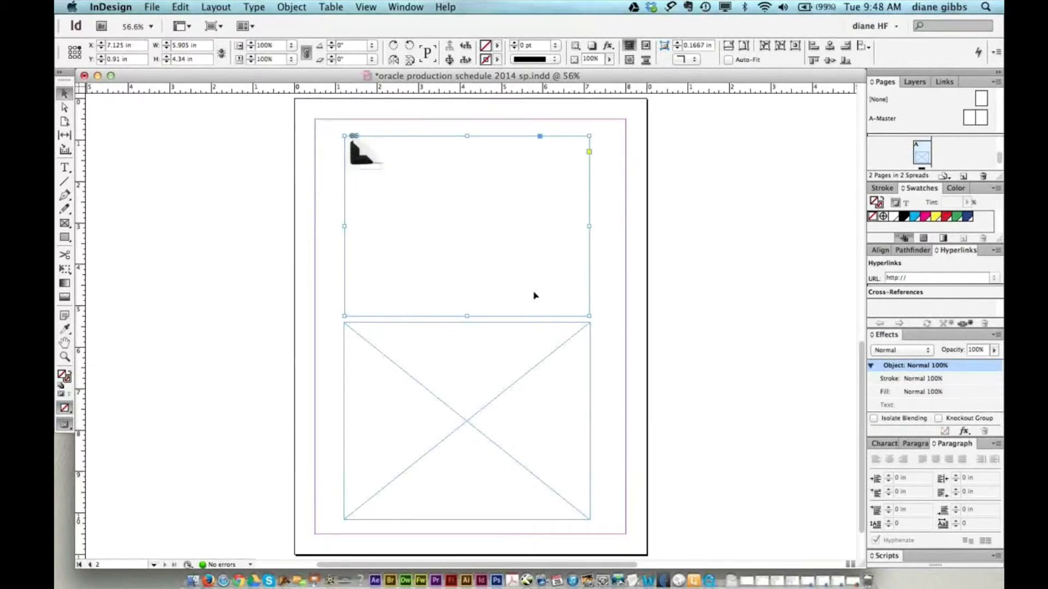
Step: Shrink the upper image's frame to about 1.22 × 0.99 in and move it to about X 4.46 in, Y 2.125 in
{"action": "left_click_drag", "start_coordinate": [586, 313], "coordinate": [452, 222]}
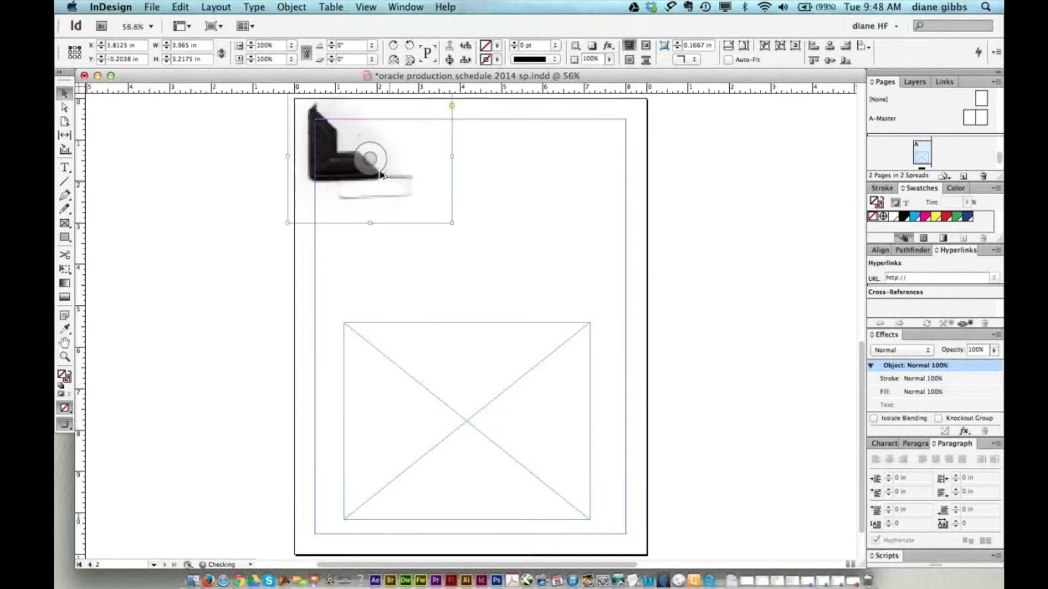
{"action": "key", "text": "super+z"}
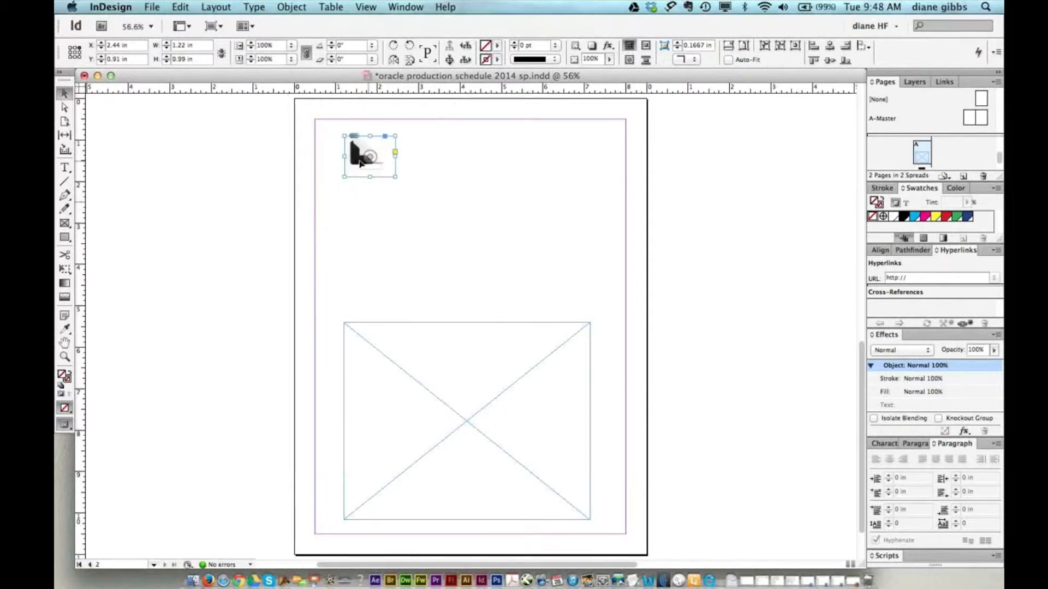
{"action": "left_click_drag", "start_coordinate": [364, 170], "coordinate": [448, 220]}
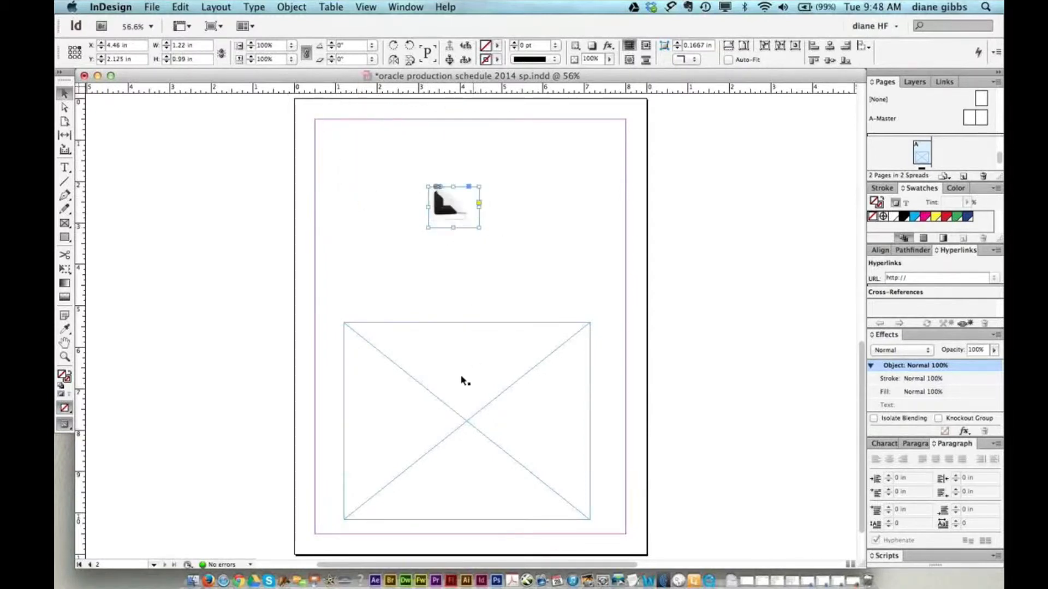
Step: Place "bad photo corner.eps" in the lower frame, then fit that frame to about 0.93 × 0.98 in beside the first image
{"action": "left_click", "coordinate": [439, 403]}
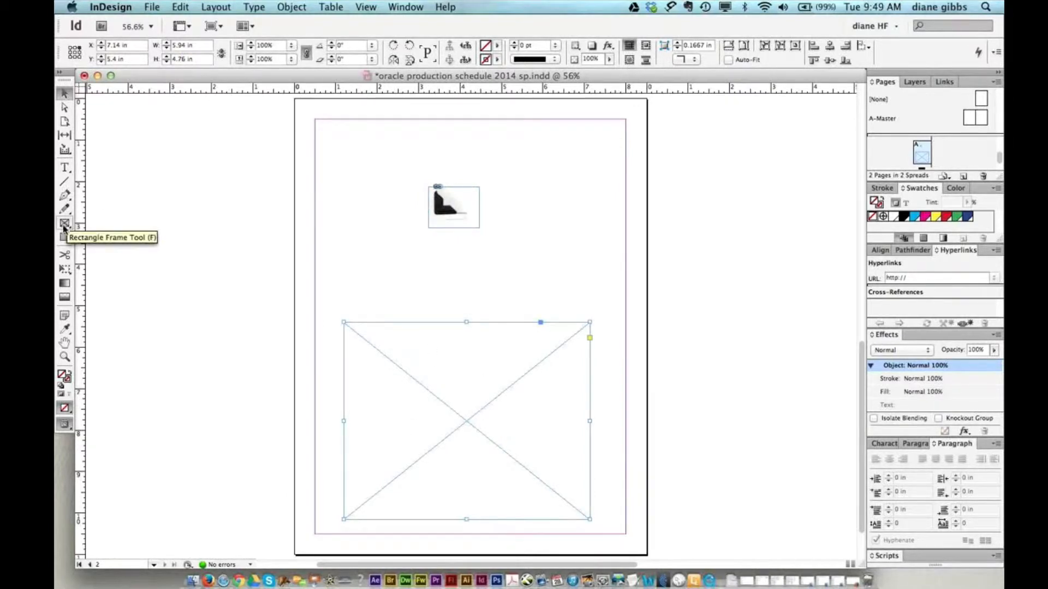
{"action": "key", "text": "super+d"}
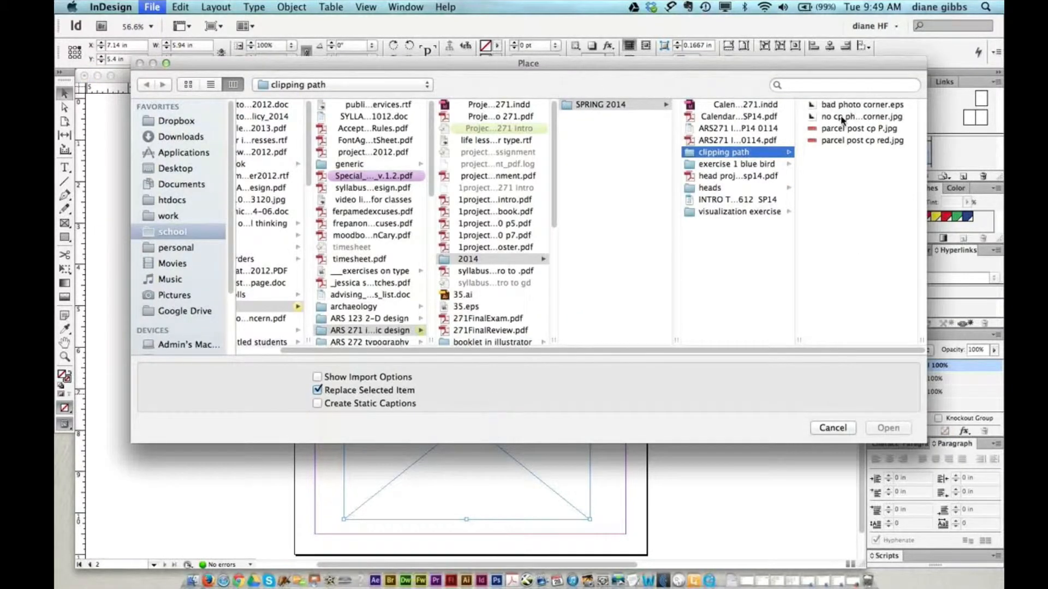
{"action": "left_click", "coordinate": [841, 106]}
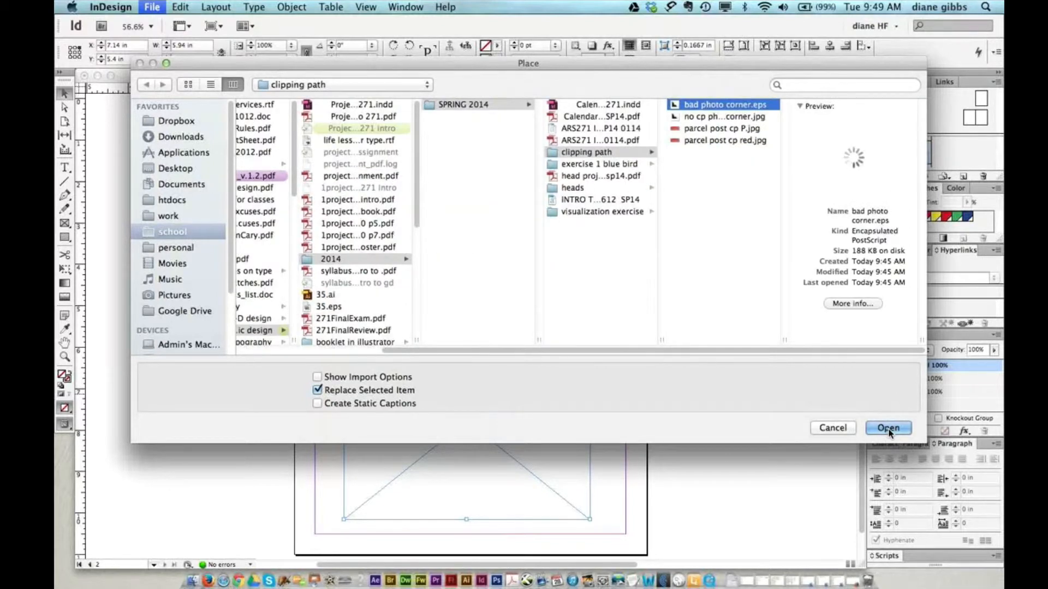
{"action": "left_click", "coordinate": [889, 429]}
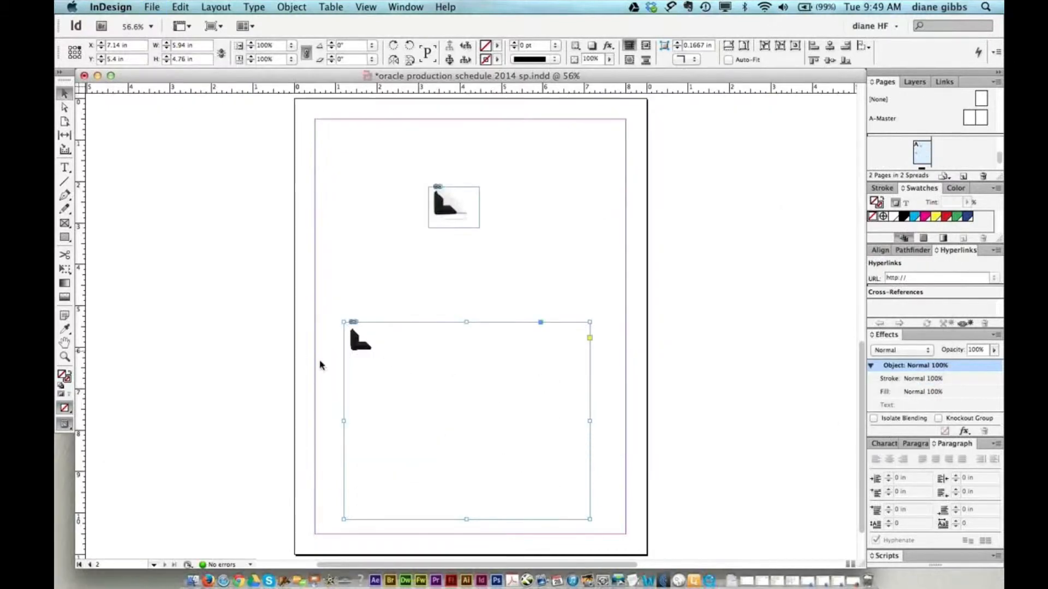
{"action": "left_click_drag", "start_coordinate": [591, 520], "coordinate": [515, 219]}
Step: Set the display performance to High Quality Display for viewing the two placed photo corner images
{"action": "left_click", "coordinate": [64, 357]}
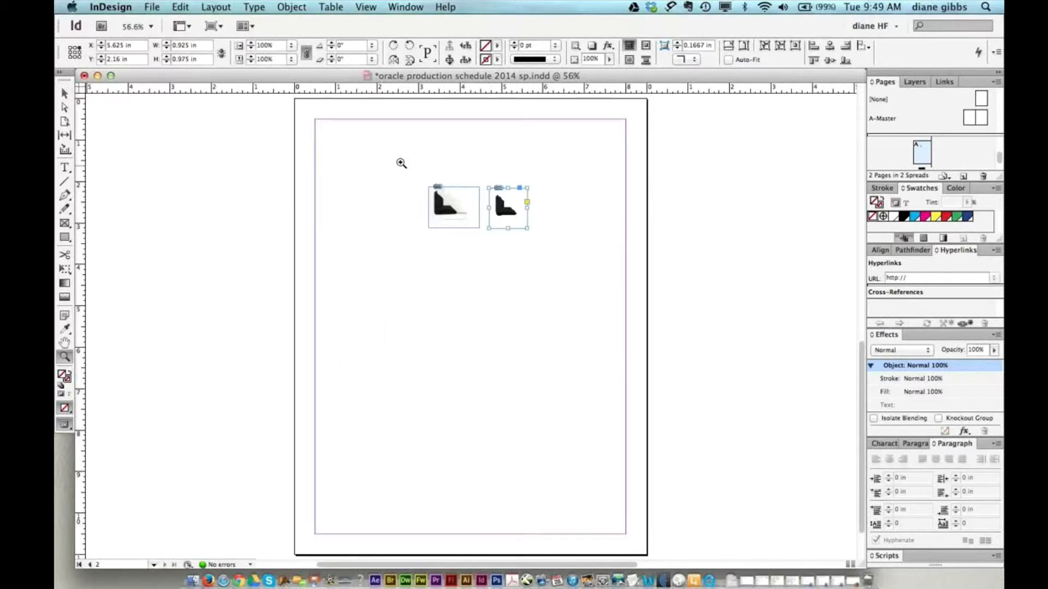
{"action": "left_click_drag", "start_coordinate": [401, 163], "coordinate": [567, 262]}
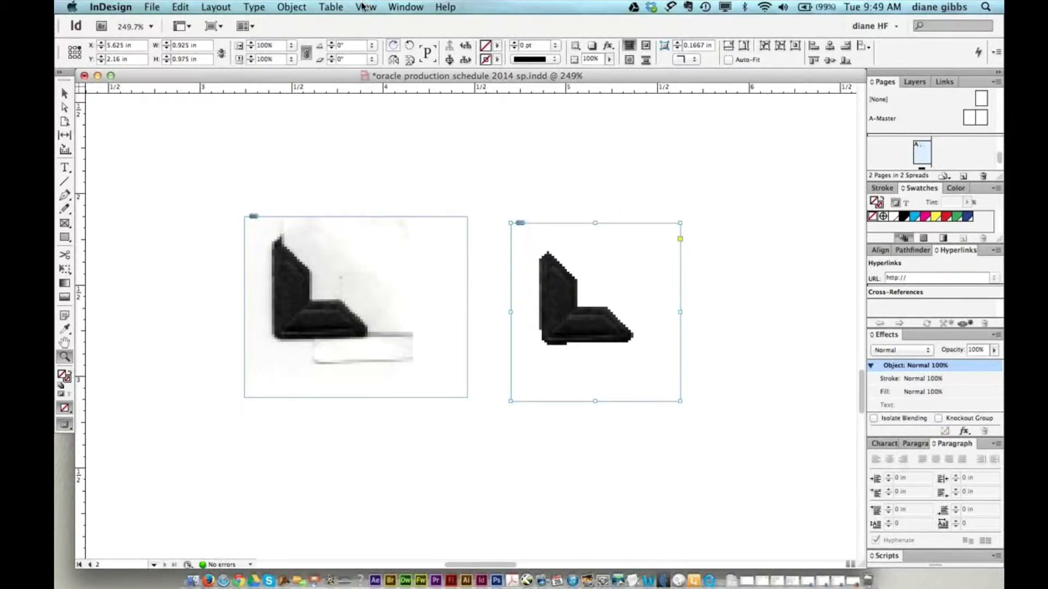
{"action": "left_click", "coordinate": [364, 8]}
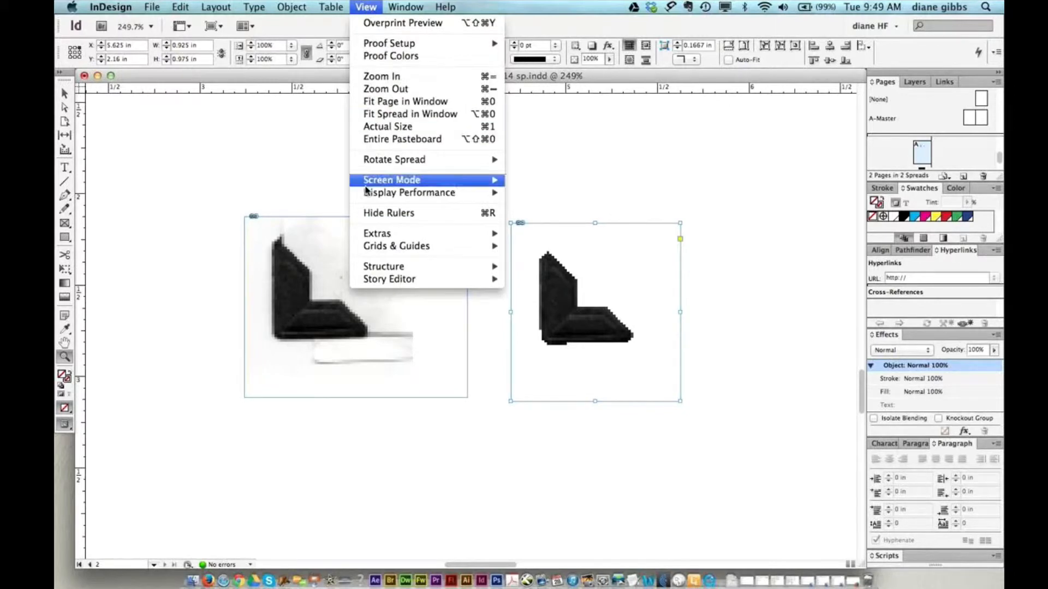
{"action": "mouse_move", "coordinate": [366, 194]}
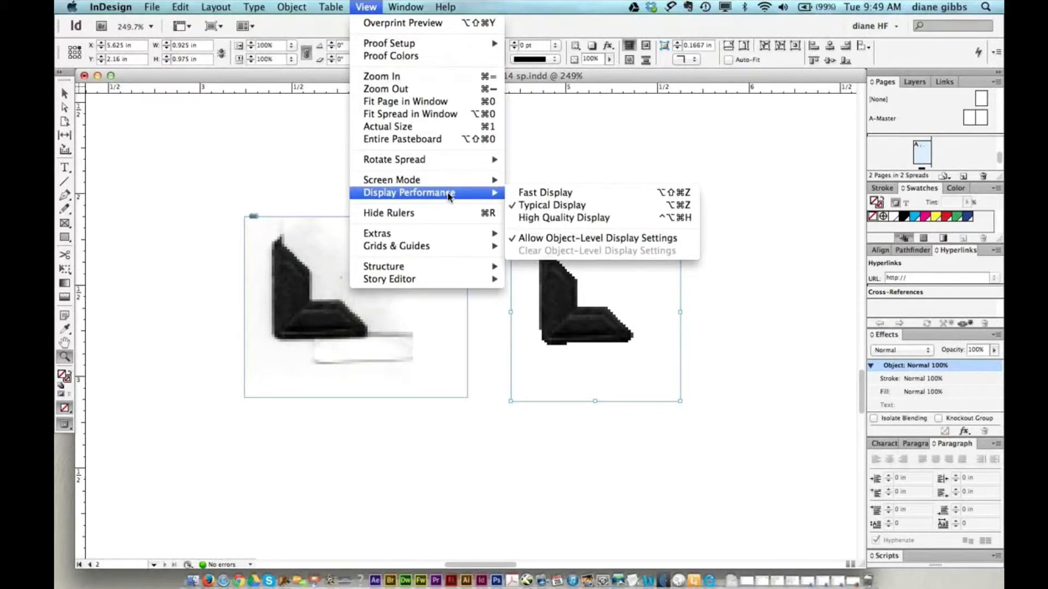
{"action": "left_click", "coordinate": [537, 221]}
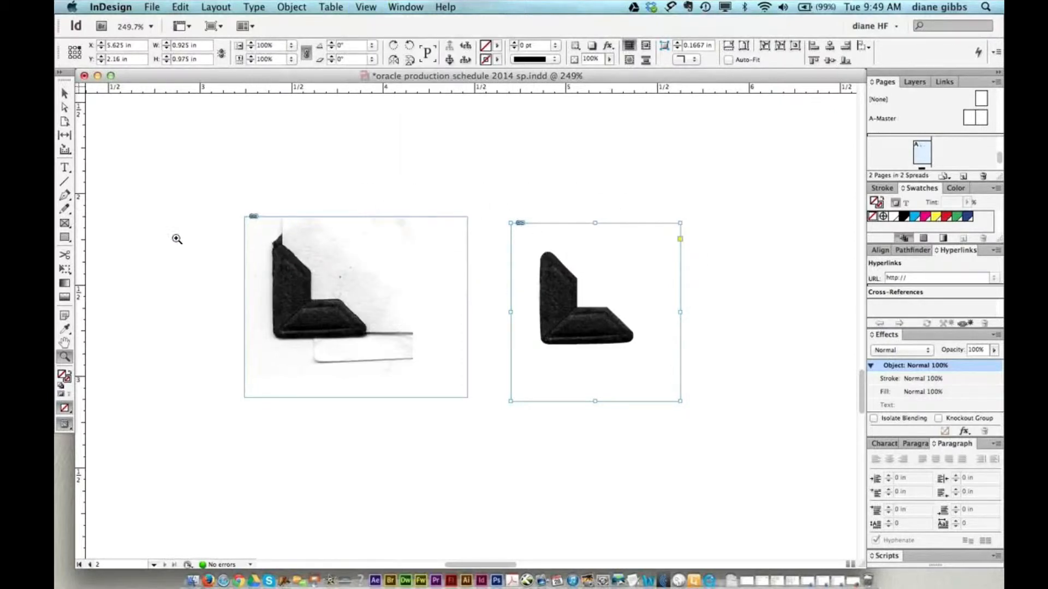
Step: Move the clipped EPS image closer to the unclipped JPG, to X 5.13 in, Y 2.13 in
{"action": "left_click_drag", "start_coordinate": [204, 196], "coordinate": [614, 351]}
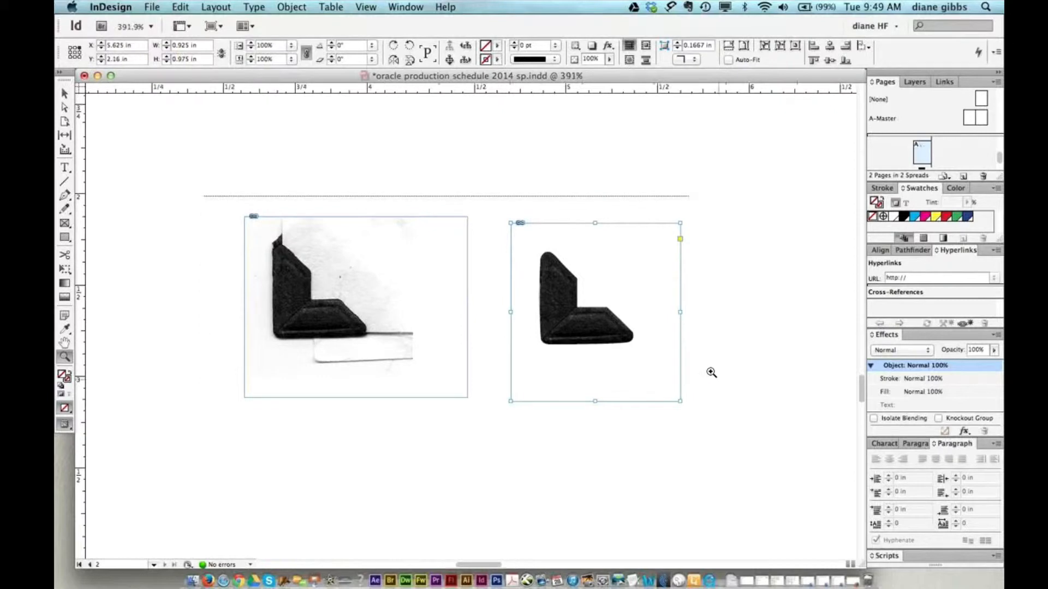
{"action": "left_click", "coordinate": [709, 370]}
{"action": "left_click", "coordinate": [64, 94]}
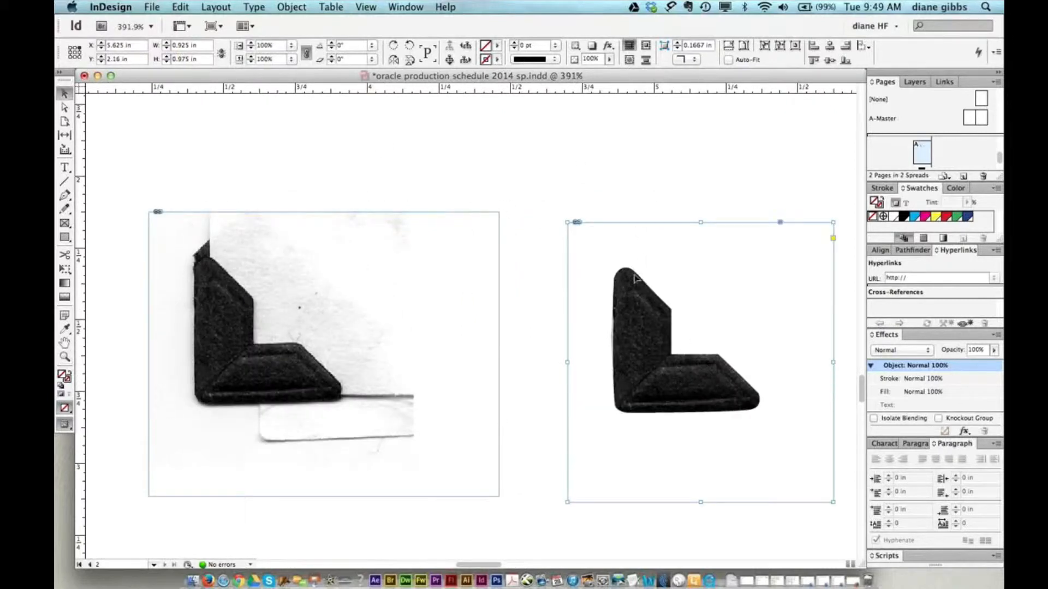
{"action": "left_click_drag", "start_coordinate": [623, 297], "coordinate": [492, 268]}
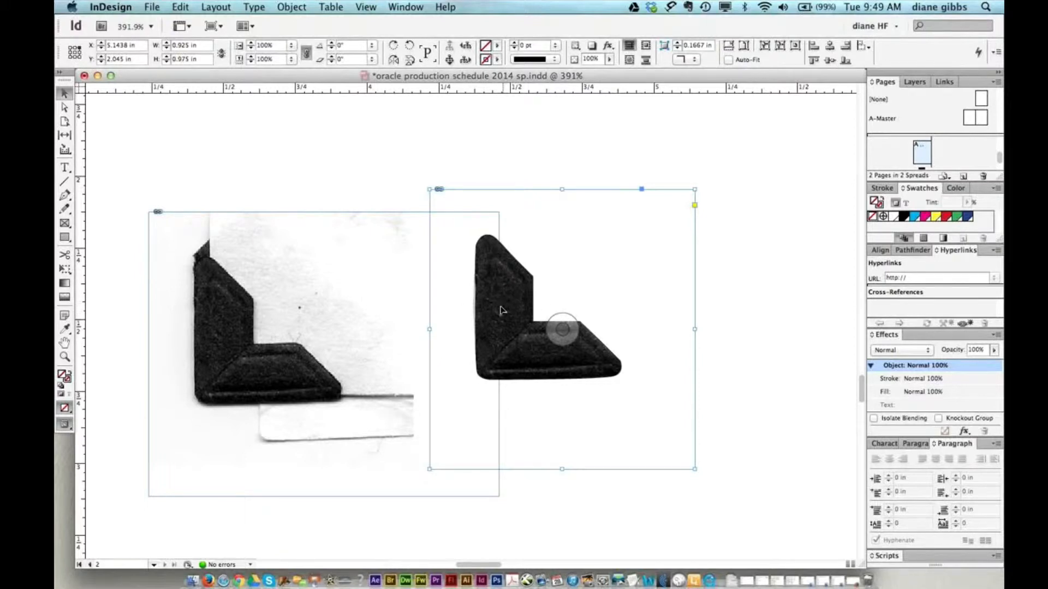
{"action": "left_click_drag", "start_coordinate": [503, 311], "coordinate": [499, 336]}
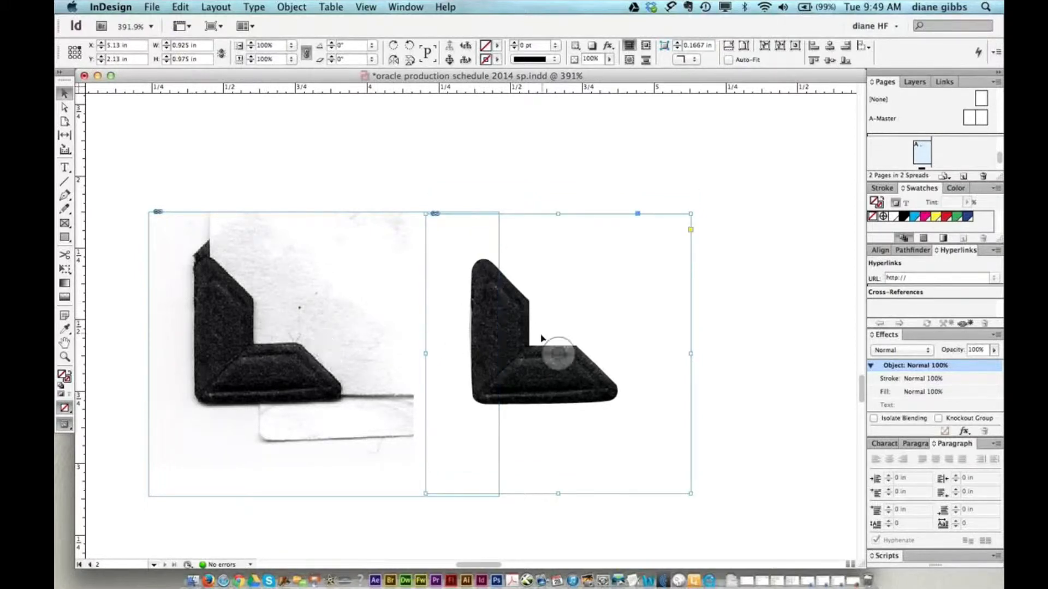
Step: Examine the edges of the clipped EPS at high magnification against the unclipped JPG, especially along the corner's outer vertical edge
{"action": "key", "text": "z"}
{"action": "left_click_drag", "start_coordinate": [174, 222], "coordinate": [557, 416]}
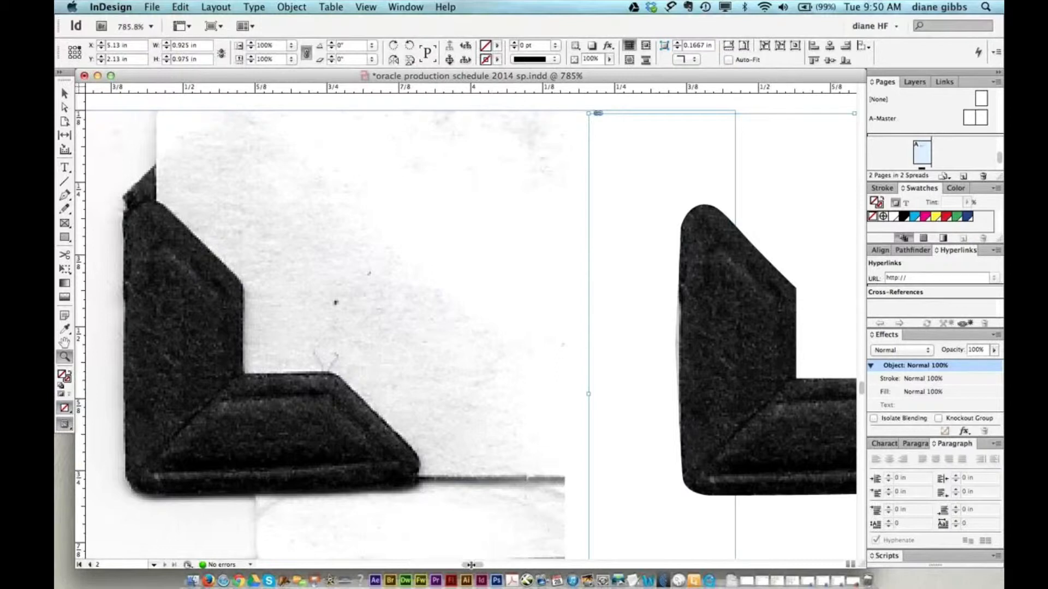
{"action": "left_click_drag", "start_coordinate": [474, 564], "coordinate": [482, 566]}
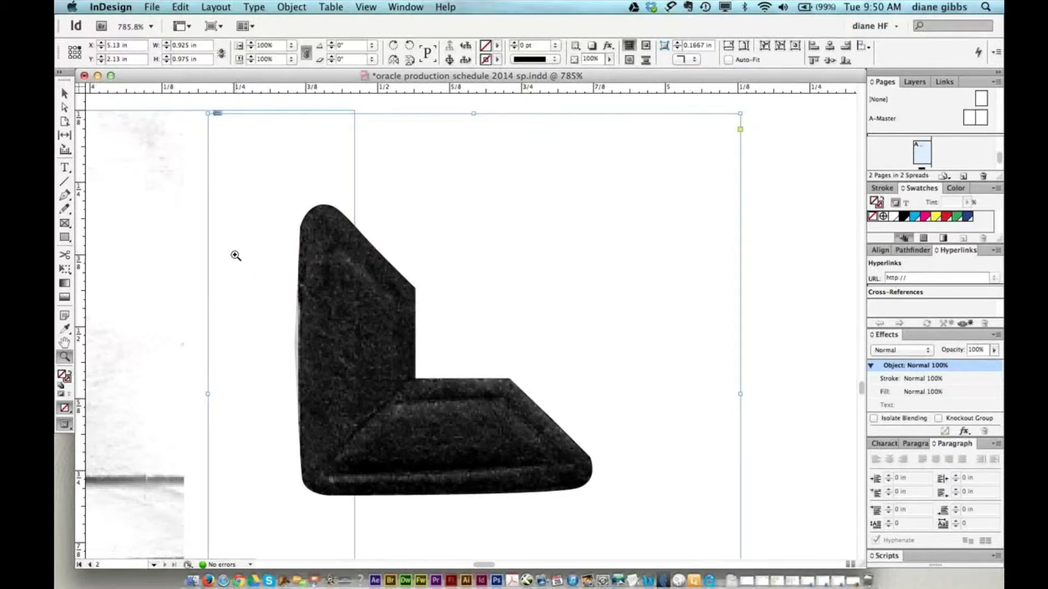
{"action": "left_click", "coordinate": [233, 256]}
{"action": "left_click_drag", "start_coordinate": [233, 255], "coordinate": [603, 519]}
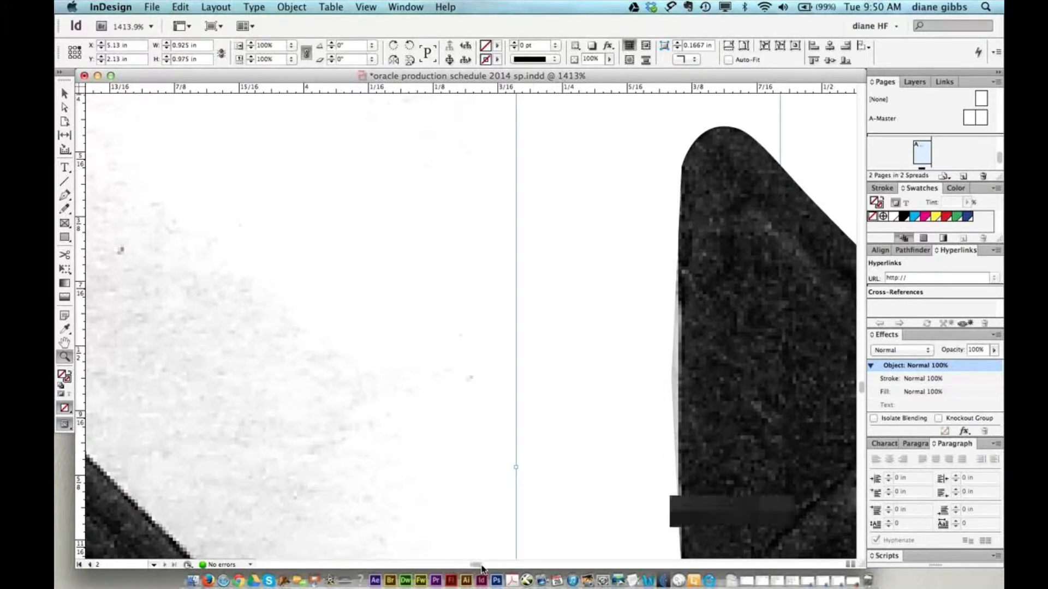
{"action": "left_click_drag", "start_coordinate": [475, 566], "coordinate": [481, 566]}
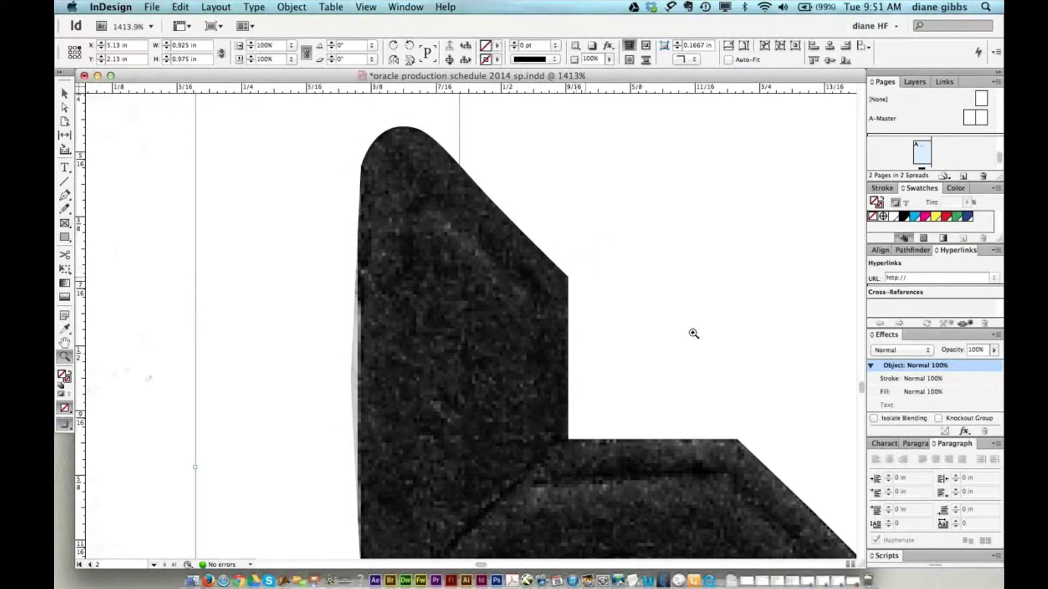
{"action": "key", "text": "super+Tab"}
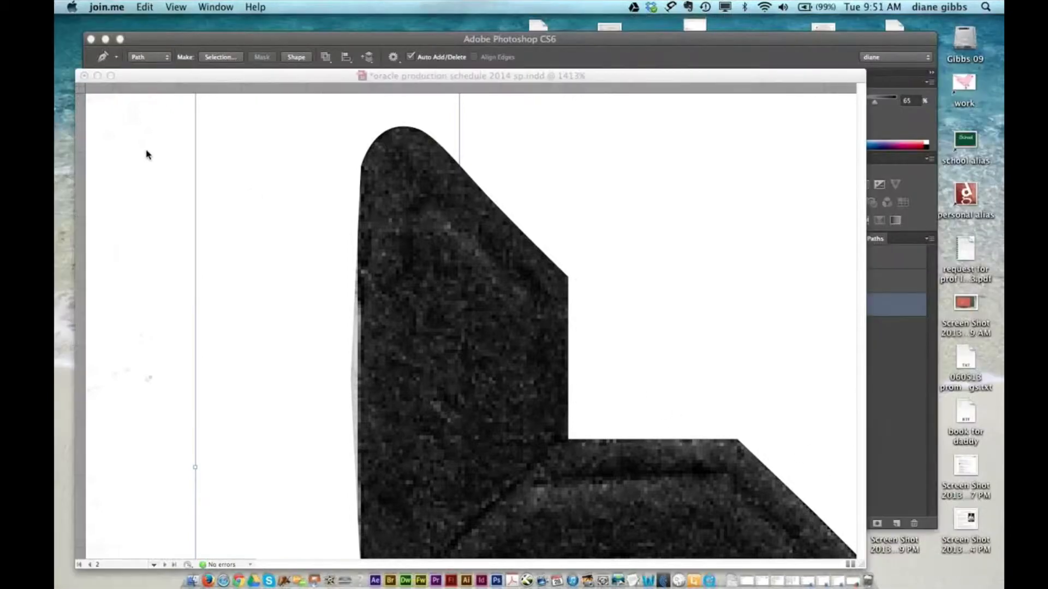
{"action": "left_click", "coordinate": [537, 382]}
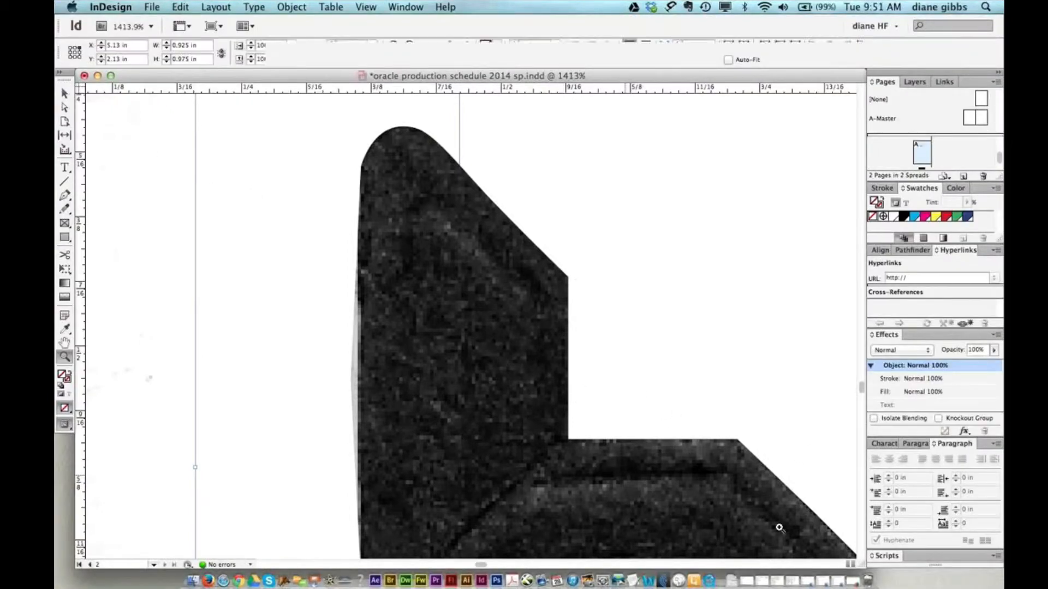
{"action": "scroll", "coordinate": [862, 390], "scroll_direction": "down", "scroll_amount": 3}
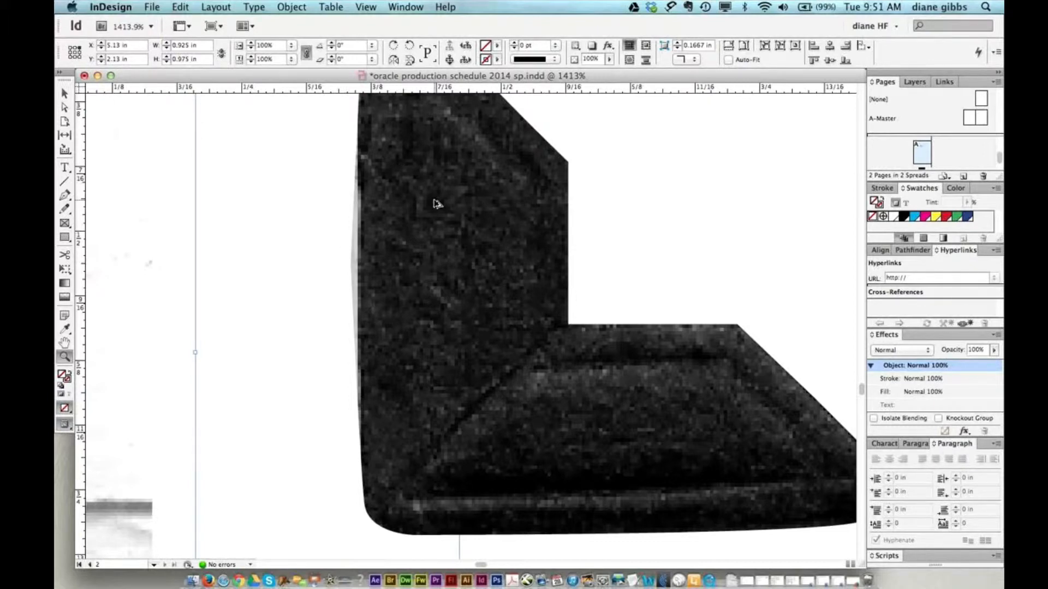
{"action": "key", "text": "super+0"}
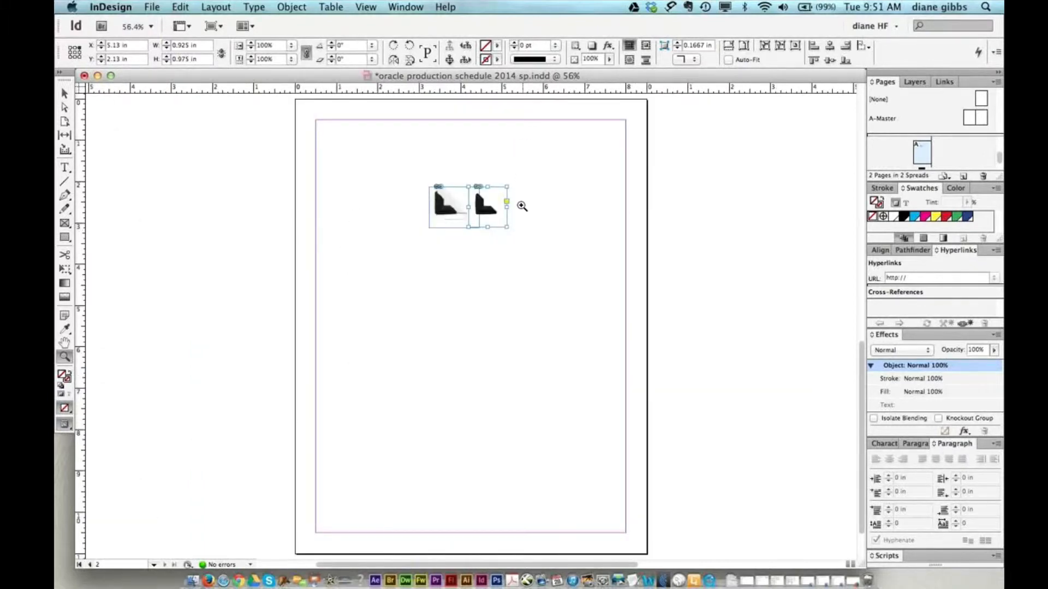
Step: Bring both photo corner images into view together and show the document's list of linked files
{"action": "left_click", "coordinate": [671, 414]}
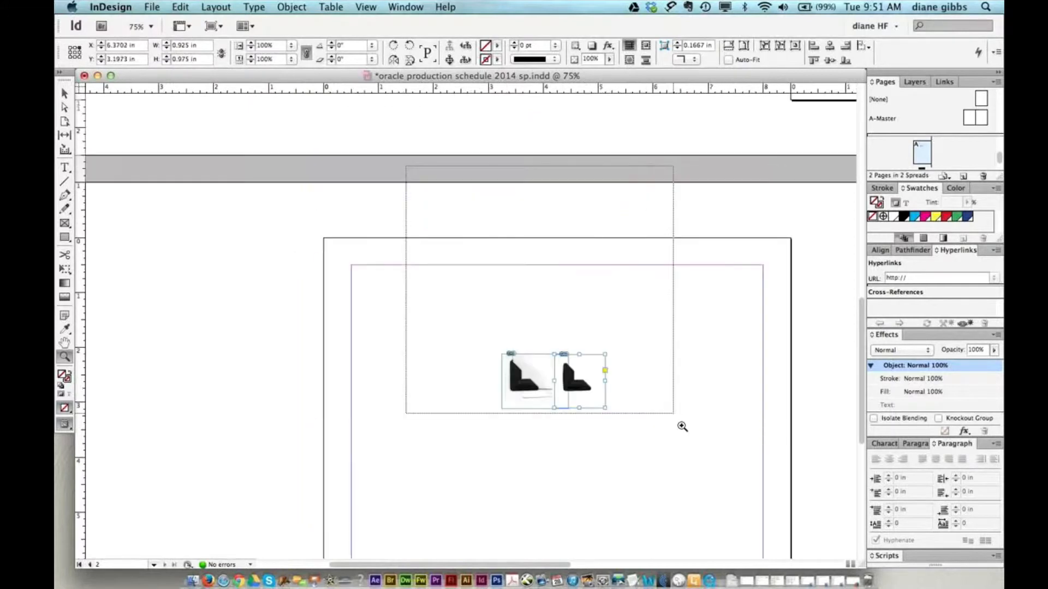
{"action": "left_click_drag", "start_coordinate": [405, 166], "coordinate": [683, 426]}
{"action": "left_click_drag", "start_coordinate": [348, 413], "coordinate": [649, 536]}
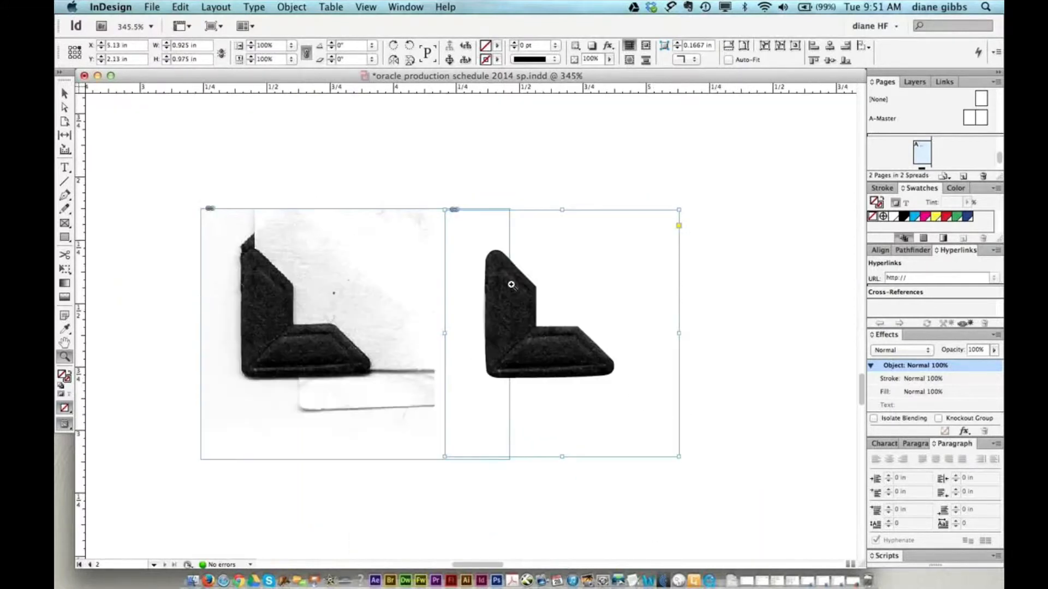
{"action": "left_click", "coordinate": [946, 83]}
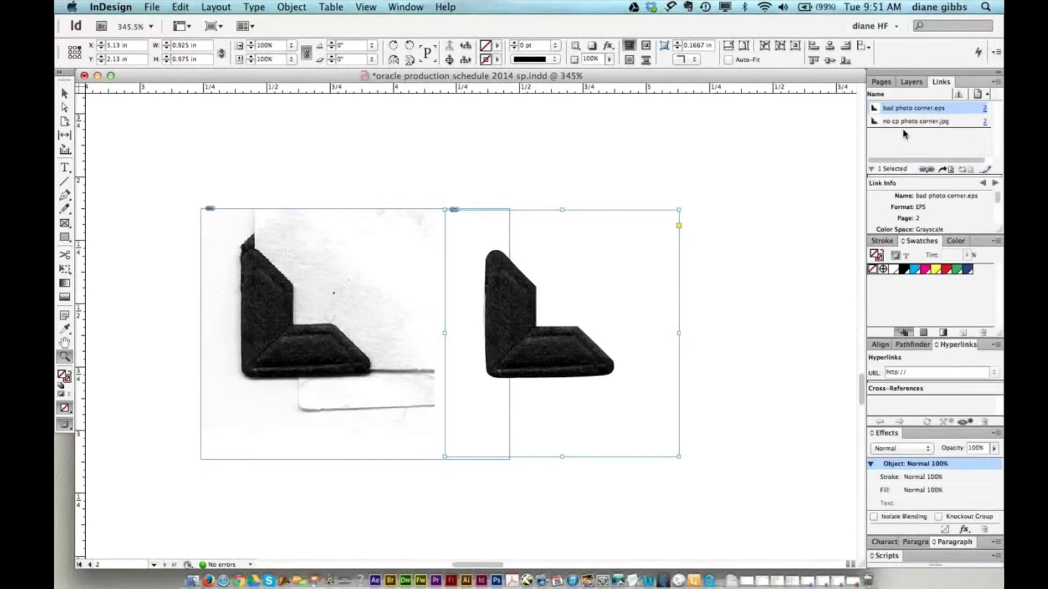
Step: Switch to Photoshop, select "bad path" and move its stray anchor point on the outer vertical side onto the photo corner's edge
{"action": "left_click", "coordinate": [496, 581]}
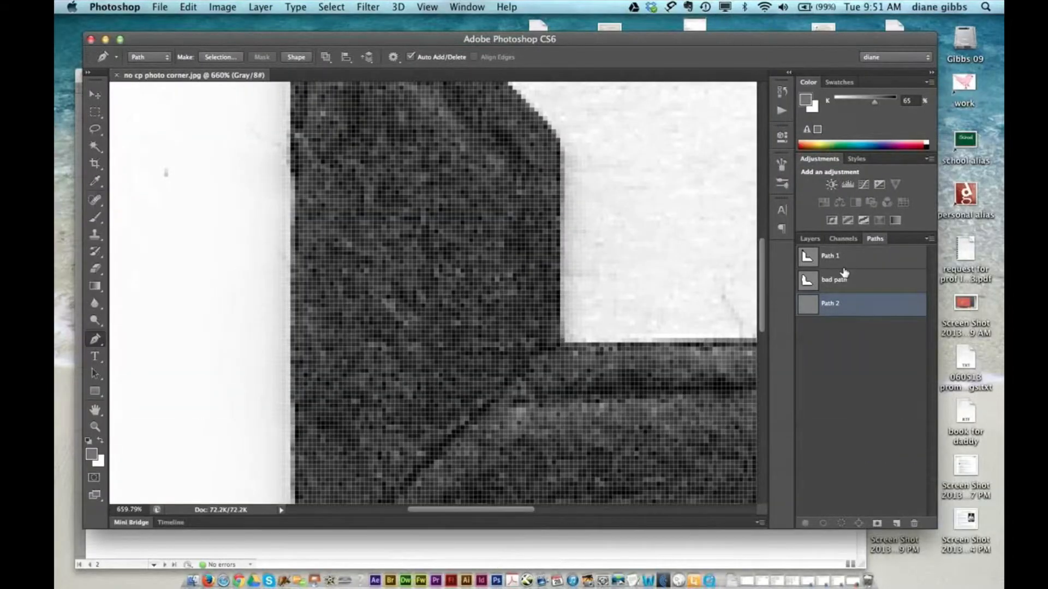
{"action": "left_click", "coordinate": [842, 280]}
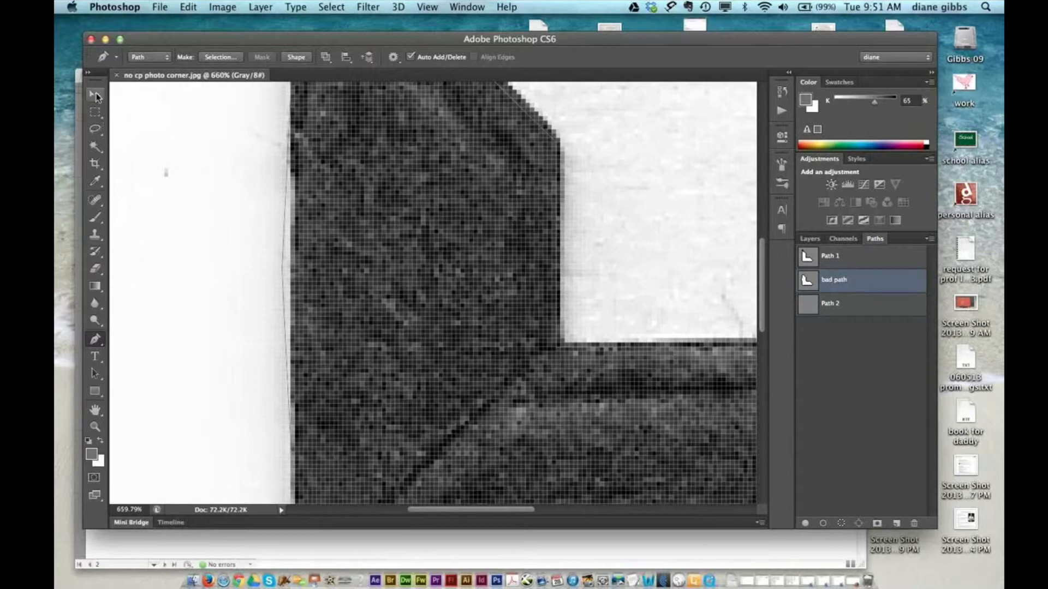
{"action": "left_click", "coordinate": [833, 261]}
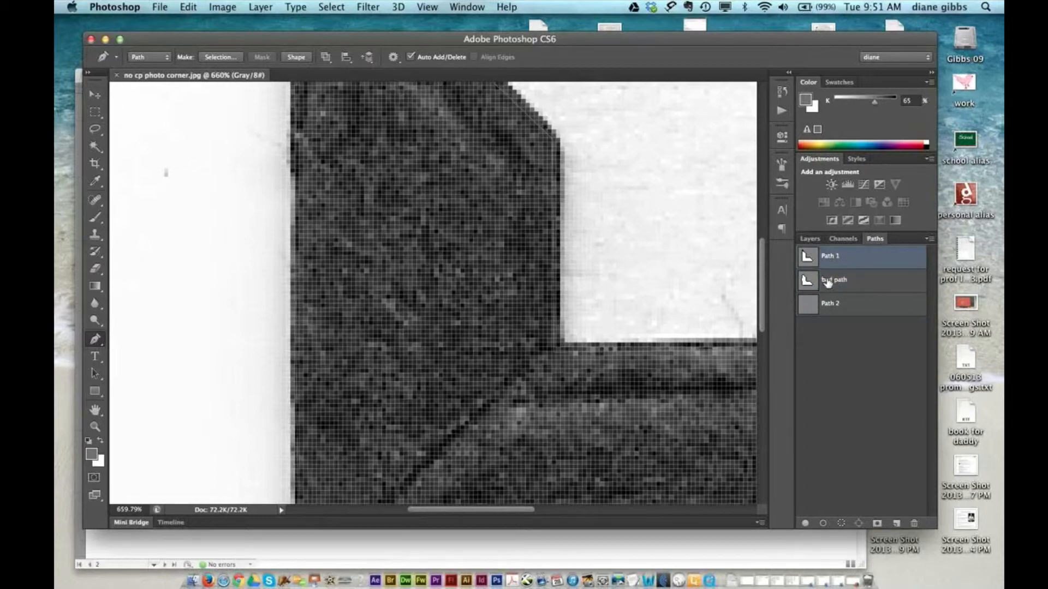
{"action": "left_click", "coordinate": [828, 283]}
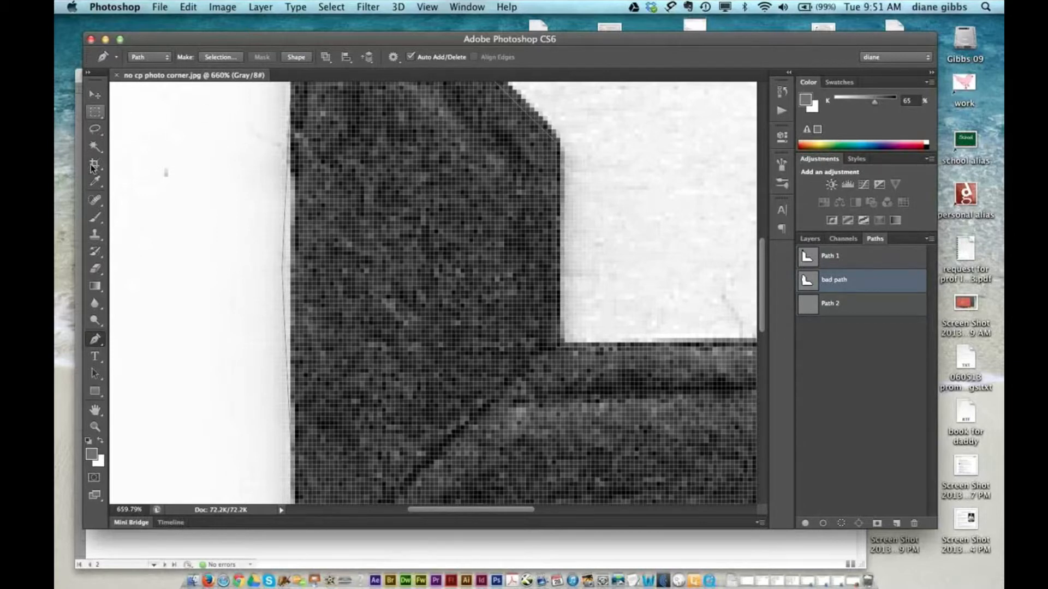
{"action": "left_click", "coordinate": [282, 269]}
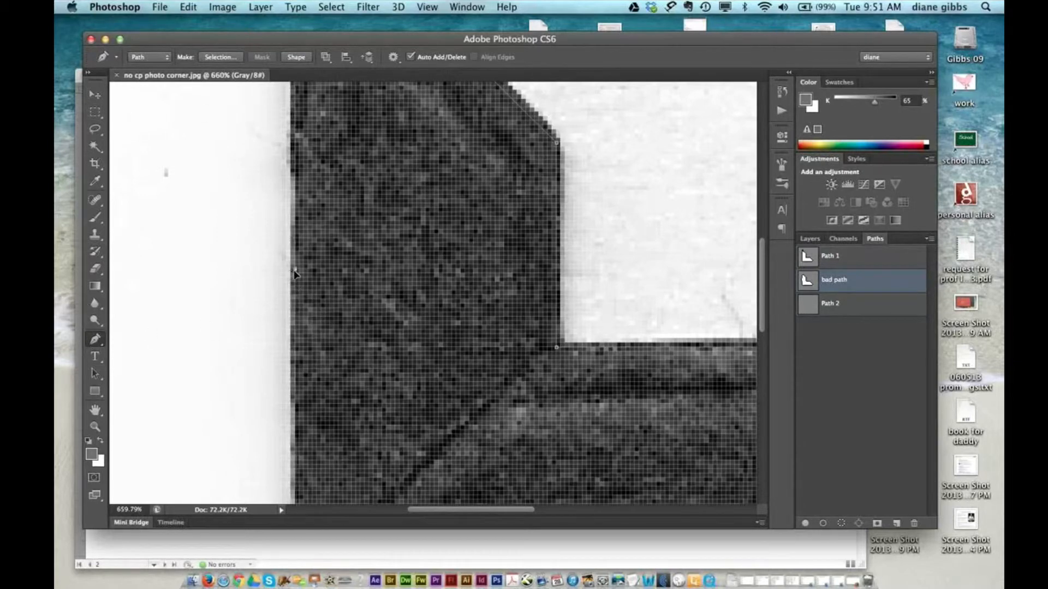
{"action": "left_click", "coordinate": [292, 270]}
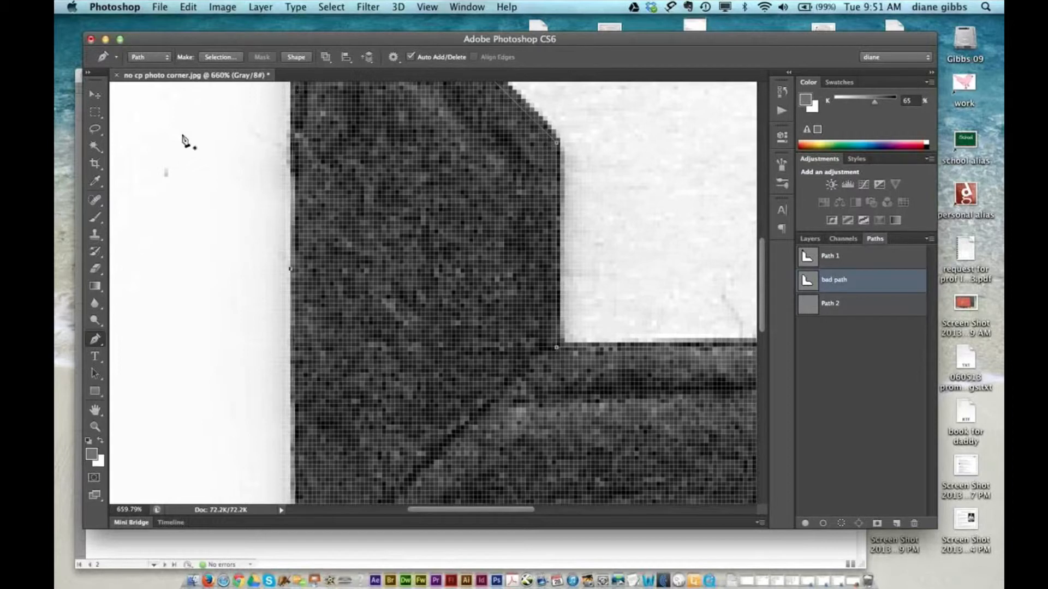
Step: Check the placed EPS in InDesign, return to Photoshop and move the bad path's outer vertical anchor point about one pixel further inward
{"action": "key", "text": "super+Tab"}
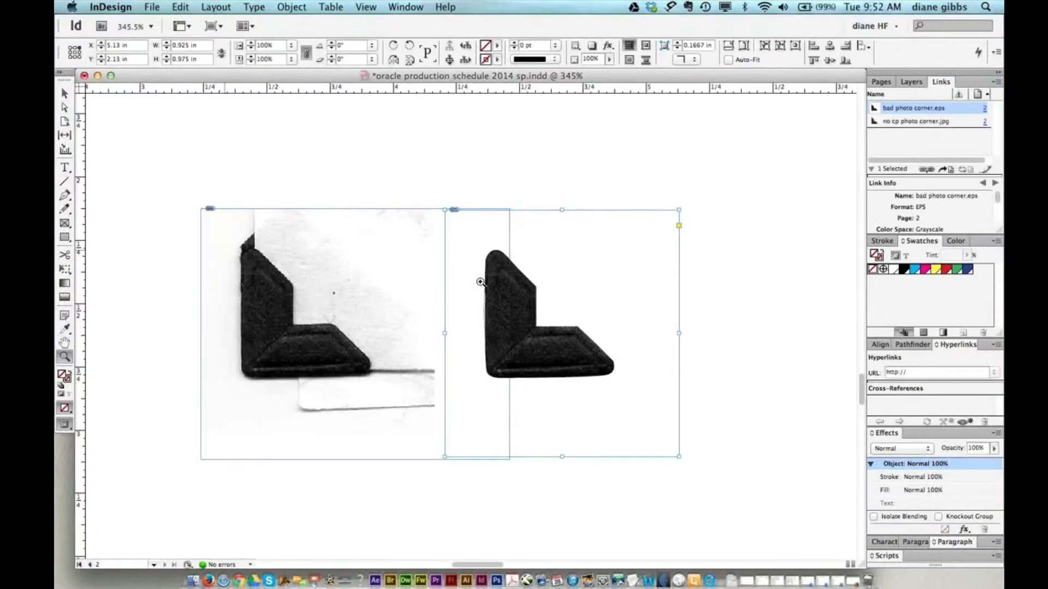
{"action": "left_click", "coordinate": [496, 580]}
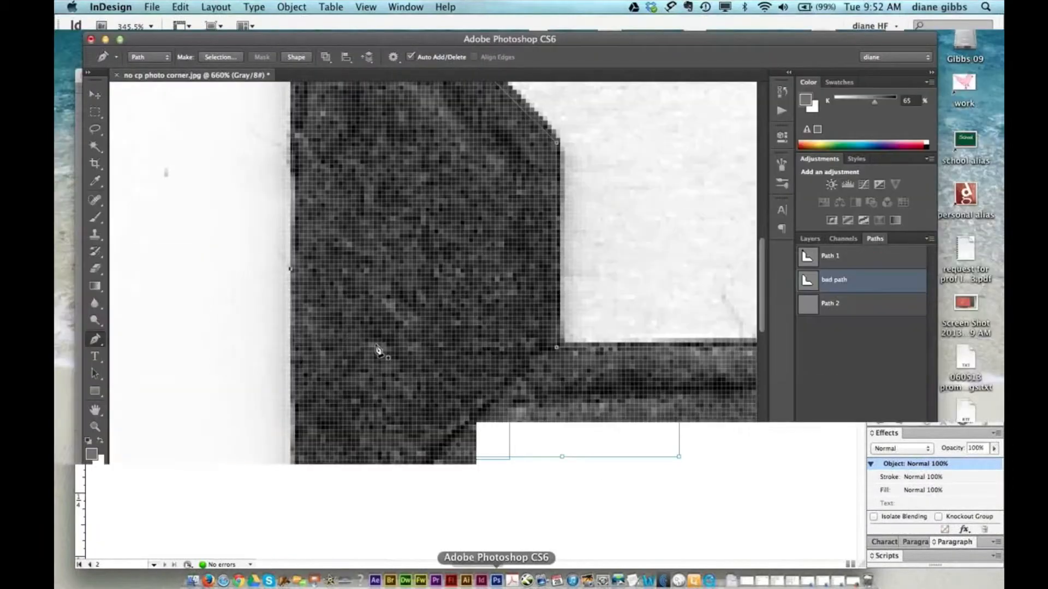
{"action": "left_click", "coordinate": [95, 427]}
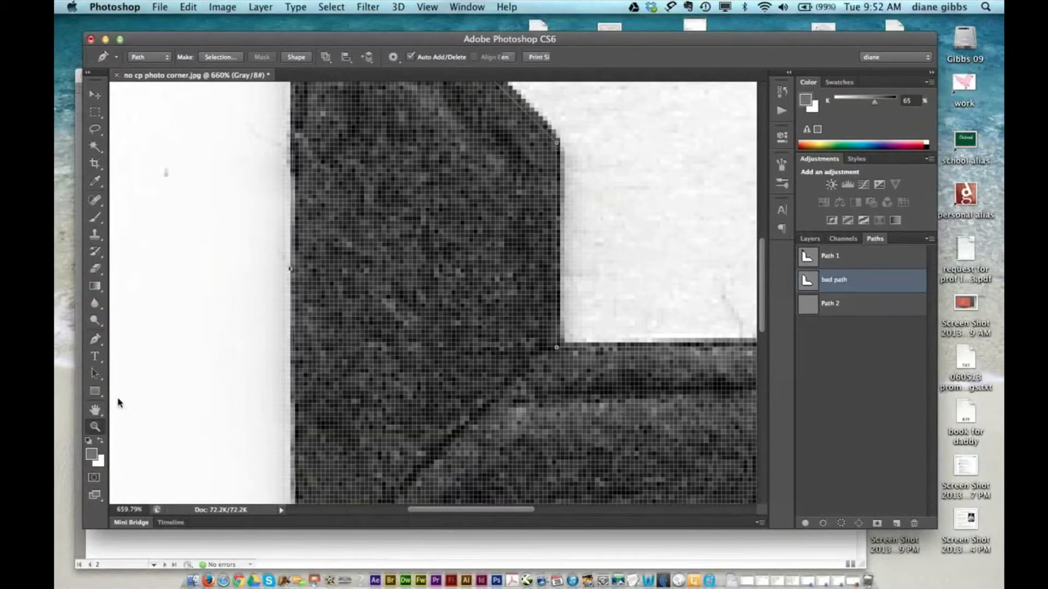
{"action": "left_click_drag", "start_coordinate": [269, 158], "coordinate": [347, 278]}
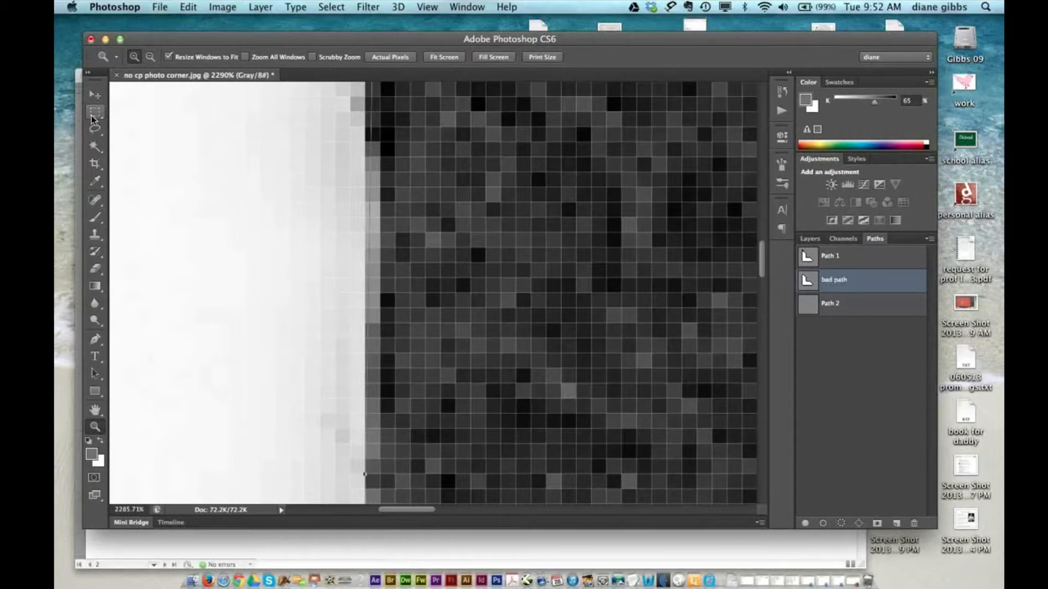
{"action": "left_click", "coordinate": [97, 341]}
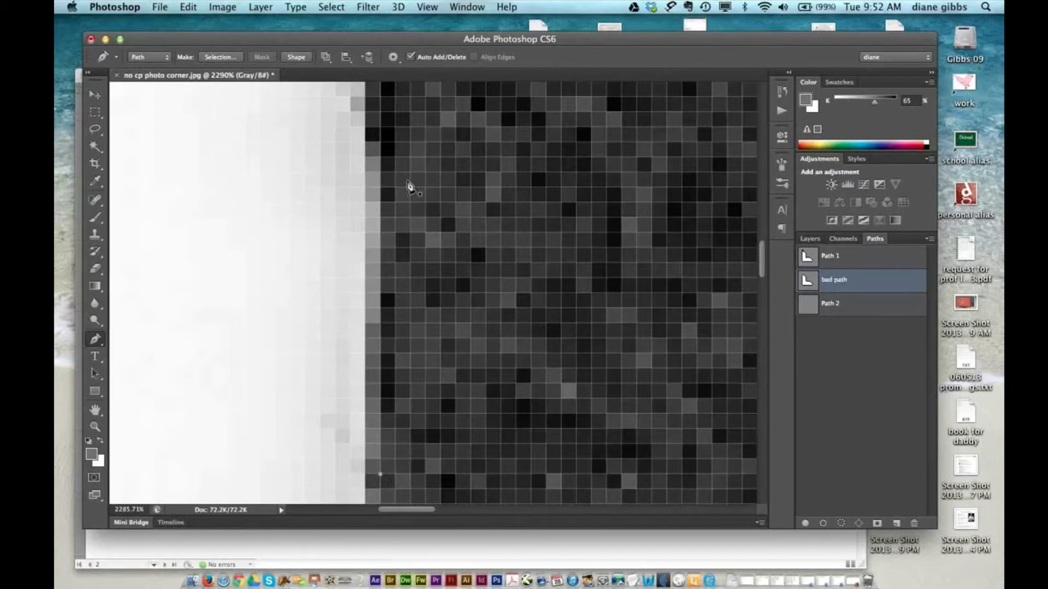
Step: Add an anchor point on the bad path's inner horizontal edge and move its inner corner anchor point exactly into the photo corner's angle
{"action": "key", "text": "super+1"}
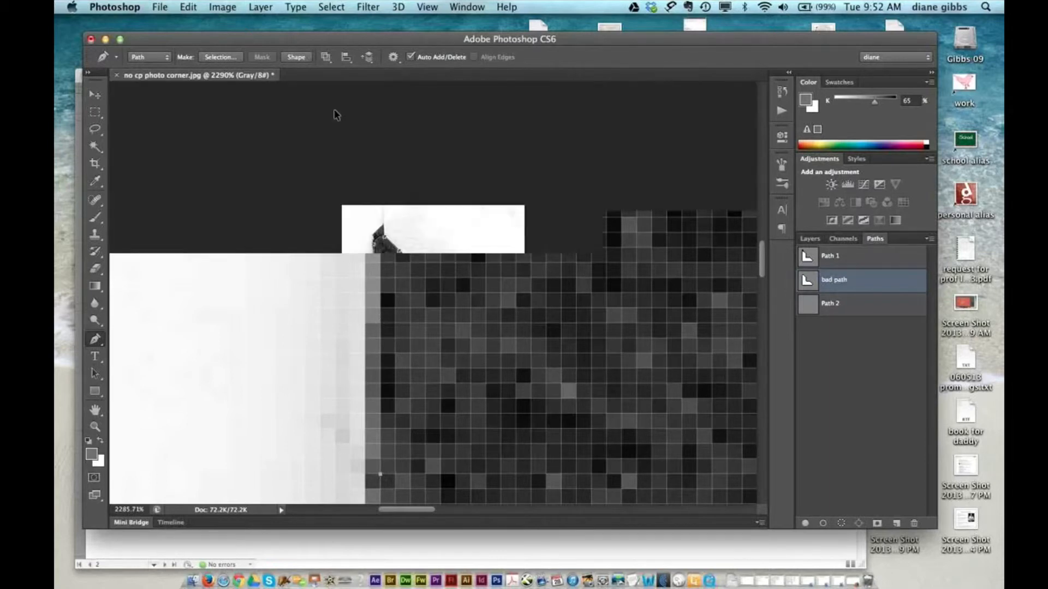
{"action": "left_click", "coordinate": [96, 428]}
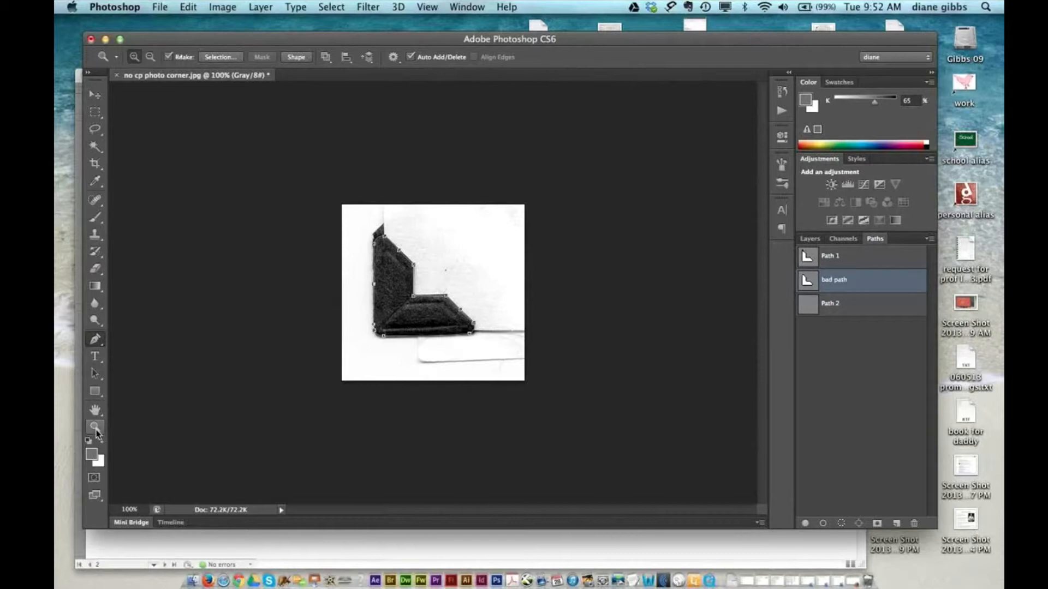
{"action": "left_click_drag", "start_coordinate": [365, 211], "coordinate": [516, 363]}
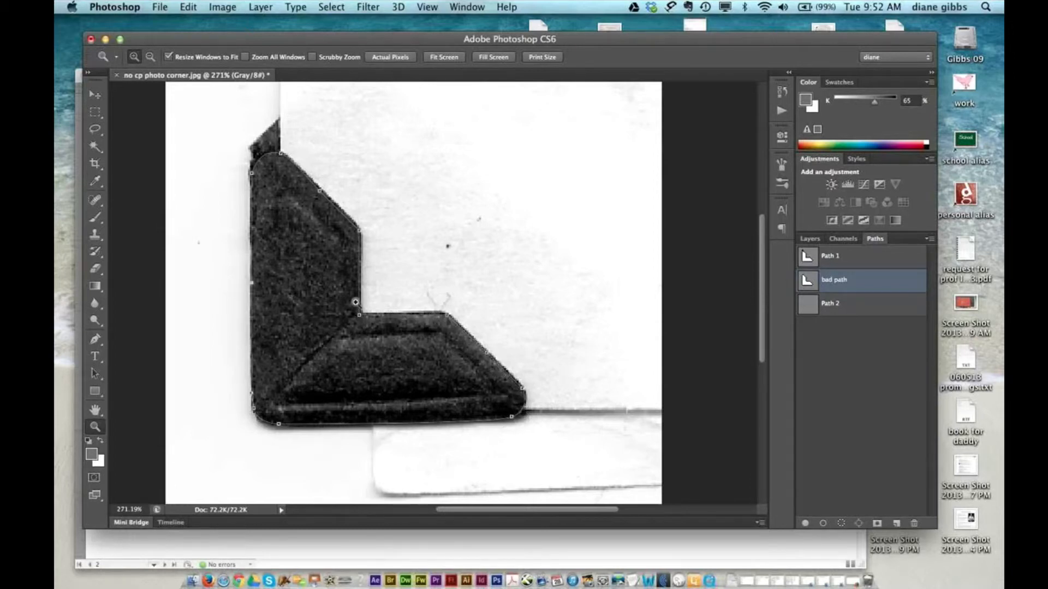
{"action": "left_click", "coordinate": [425, 315]}
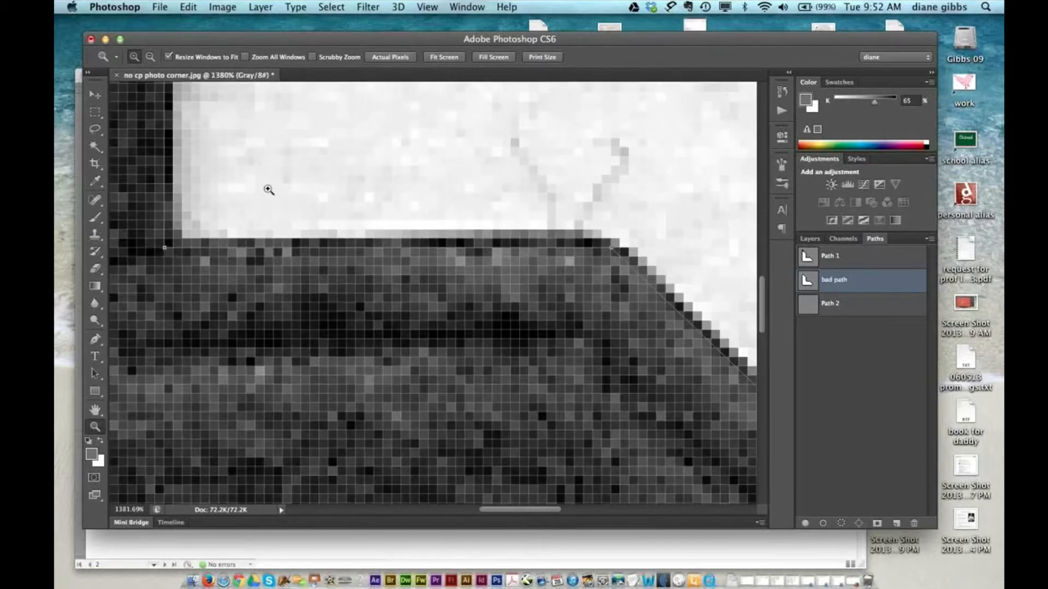
{"action": "left_click", "coordinate": [95, 339]}
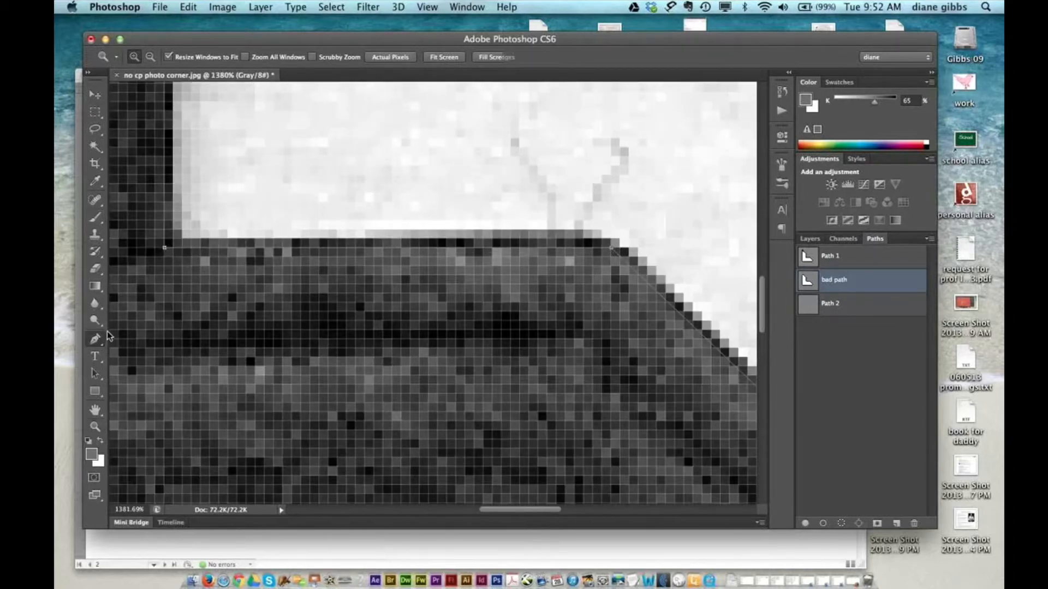
{"action": "left_click", "coordinate": [391, 242]}
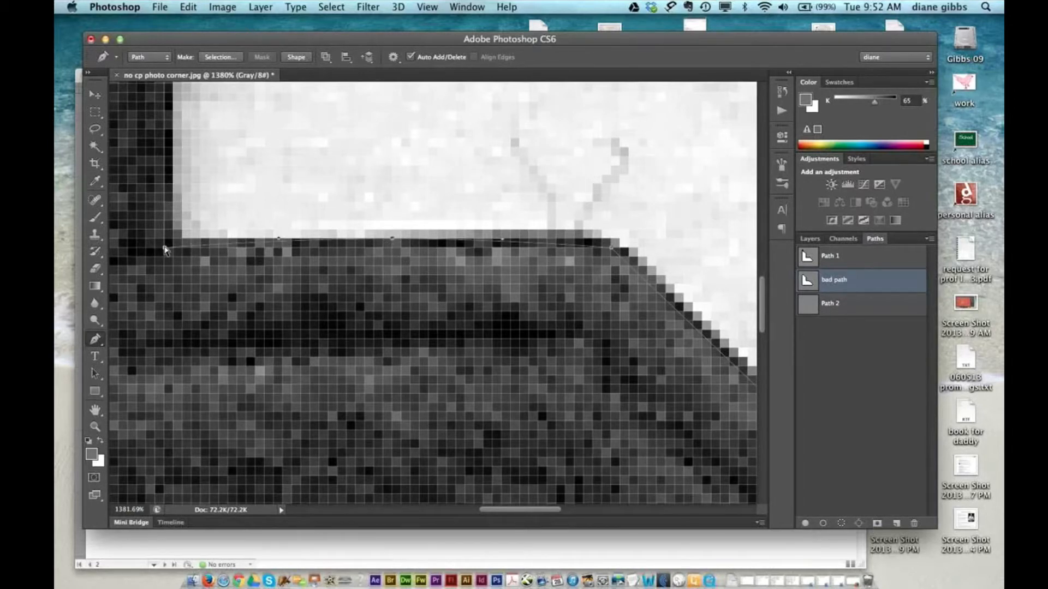
{"action": "left_click_drag", "start_coordinate": [164, 247], "coordinate": [171, 241]}
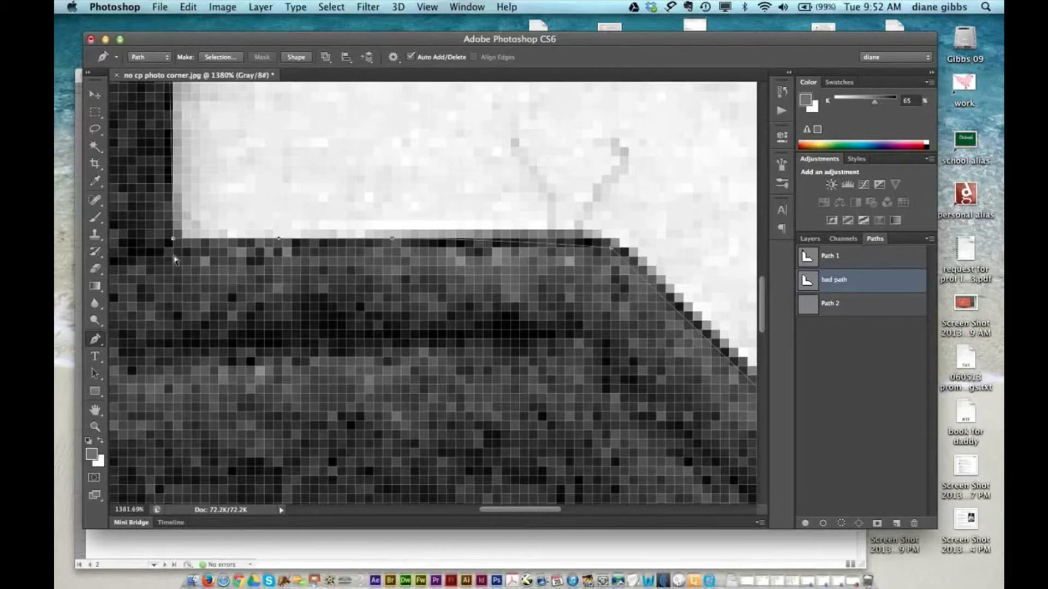
Step: Move the anchor point where the inner vertical side meets the upper diagonal onto the edge, and add an anchor point along that diagonal
{"action": "left_click_drag", "start_coordinate": [164, 145], "coordinate": [356, 290]}
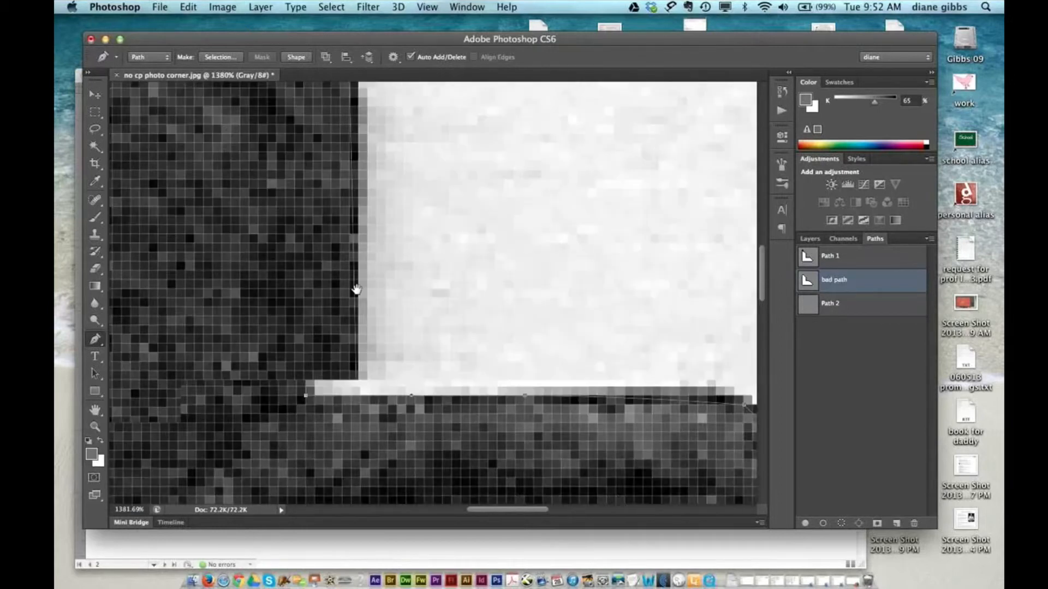
{"action": "scroll", "coordinate": [398, 182], "scroll_direction": "up", "scroll_amount": 5}
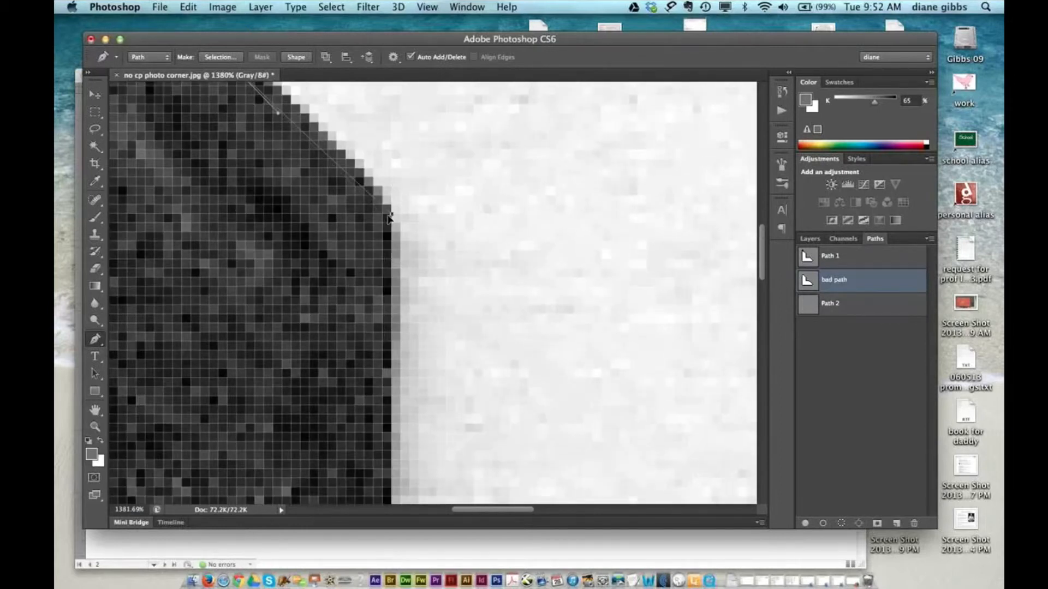
{"action": "left_click_drag", "start_coordinate": [386, 217], "coordinate": [391, 218]}
{"action": "left_click_drag", "start_coordinate": [282, 179], "coordinate": [446, 383]}
{"action": "left_click", "coordinate": [347, 217]}
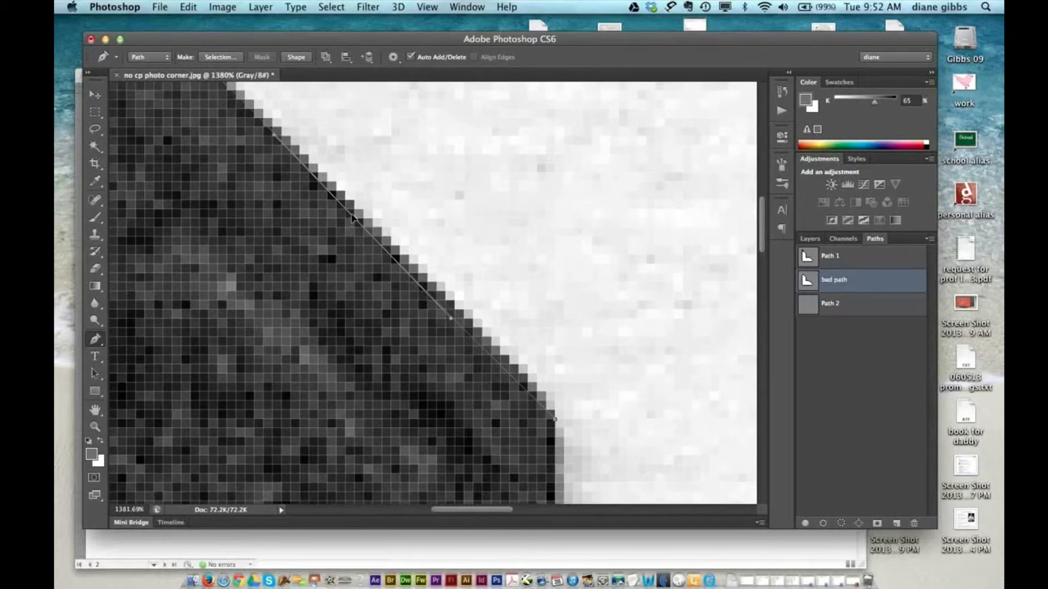
Step: Add an anchor point on the path's rounded upper end and move it slightly outward to follow the photo corner's edge
{"action": "left_click_drag", "start_coordinate": [246, 188], "coordinate": [498, 342]}
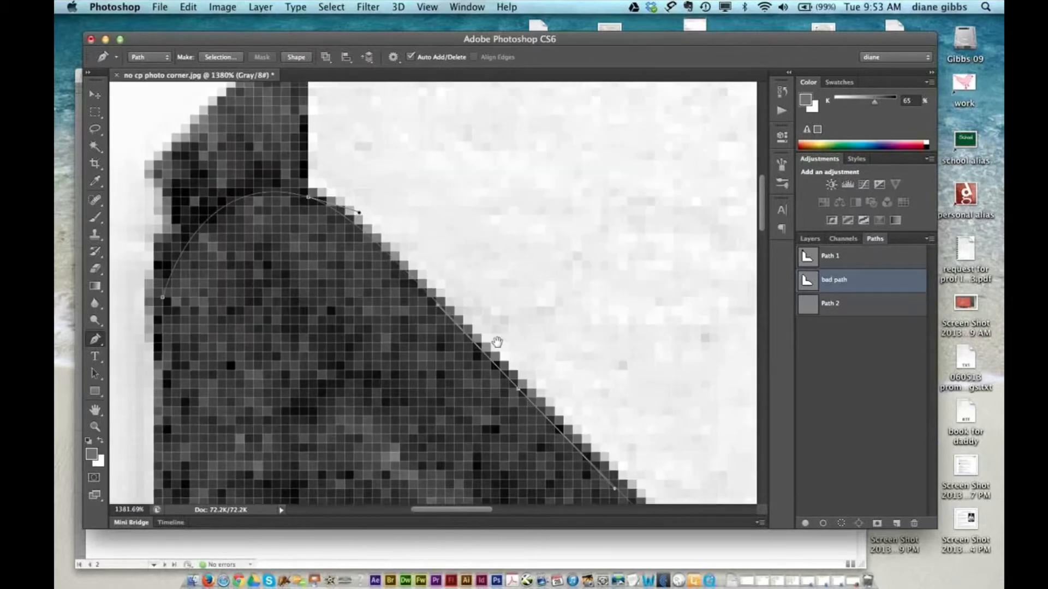
{"action": "left_click", "coordinate": [185, 251]}
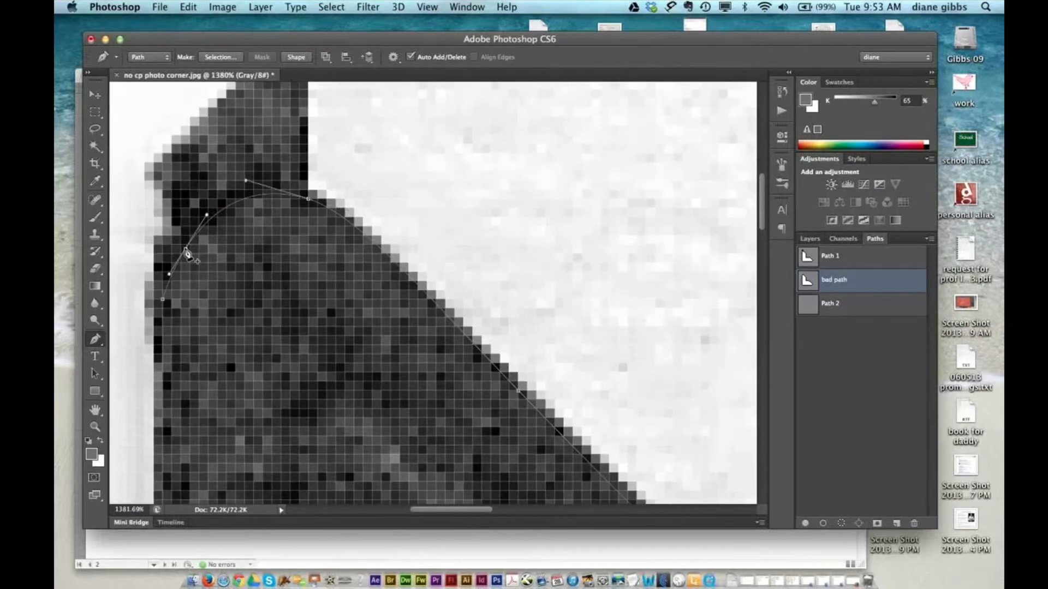
{"action": "left_click_drag", "start_coordinate": [185, 251], "coordinate": [176, 239]}
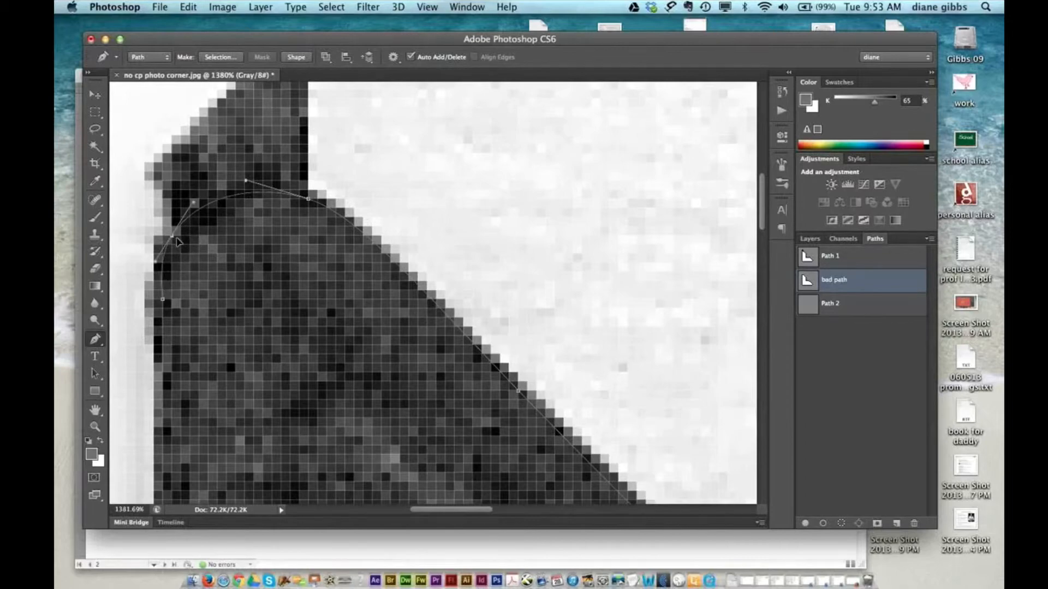
Step: Follow the path down the outer side and along the lower edge, and add an anchor point there to fit the photo corner's edge
{"action": "left_click_drag", "start_coordinate": [235, 373], "coordinate": [224, 227]}
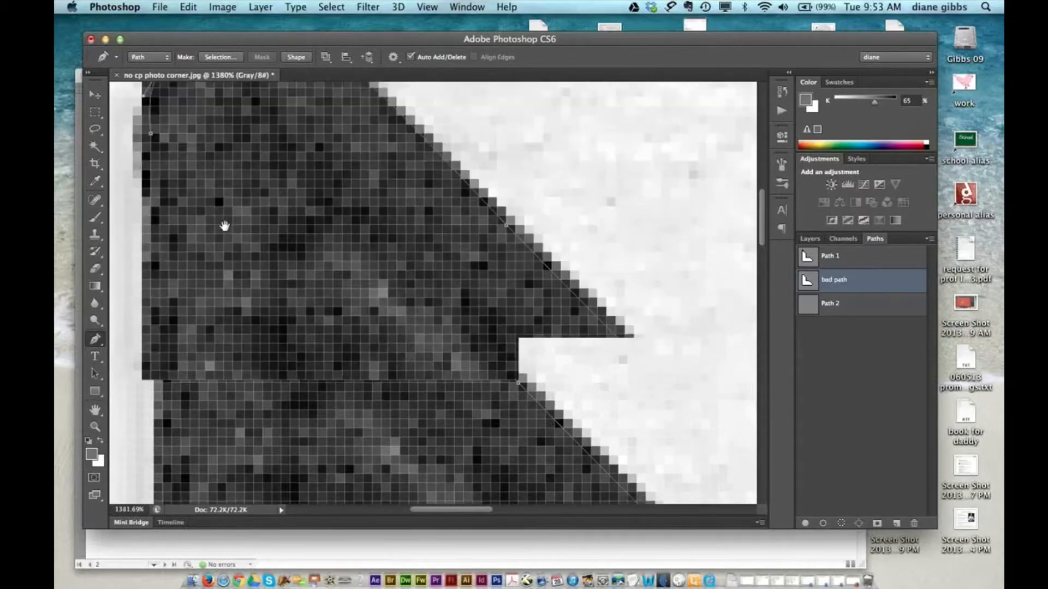
{"action": "left_click_drag", "start_coordinate": [224, 391], "coordinate": [224, 207]}
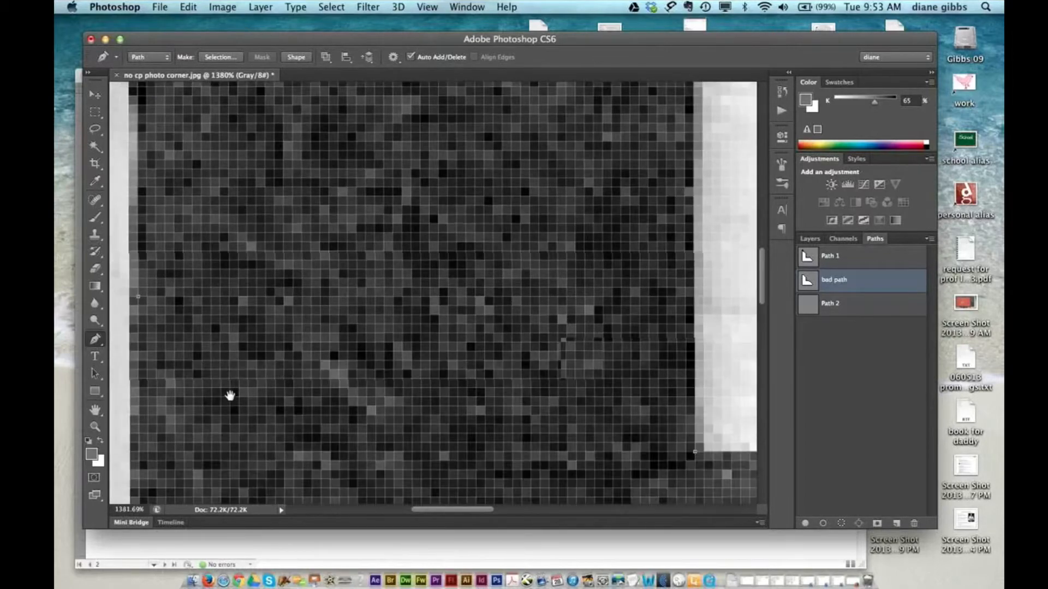
{"action": "left_click_drag", "start_coordinate": [230, 398], "coordinate": [229, 262]}
{"action": "scroll", "coordinate": [229, 261], "scroll_direction": "down", "scroll_amount": 10}
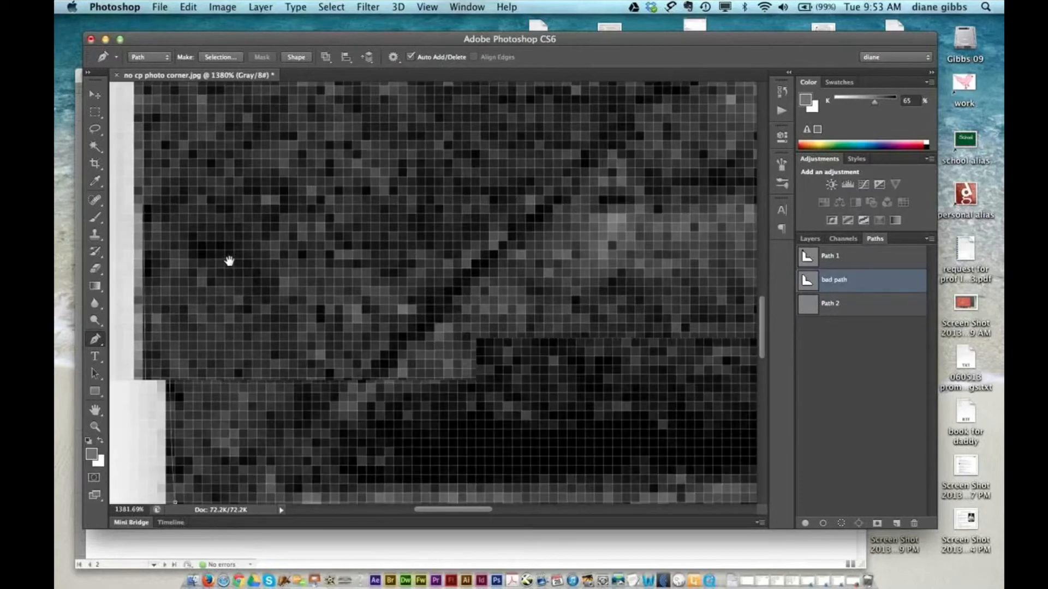
{"action": "scroll", "coordinate": [296, 370], "scroll_direction": "down", "scroll_amount": 5}
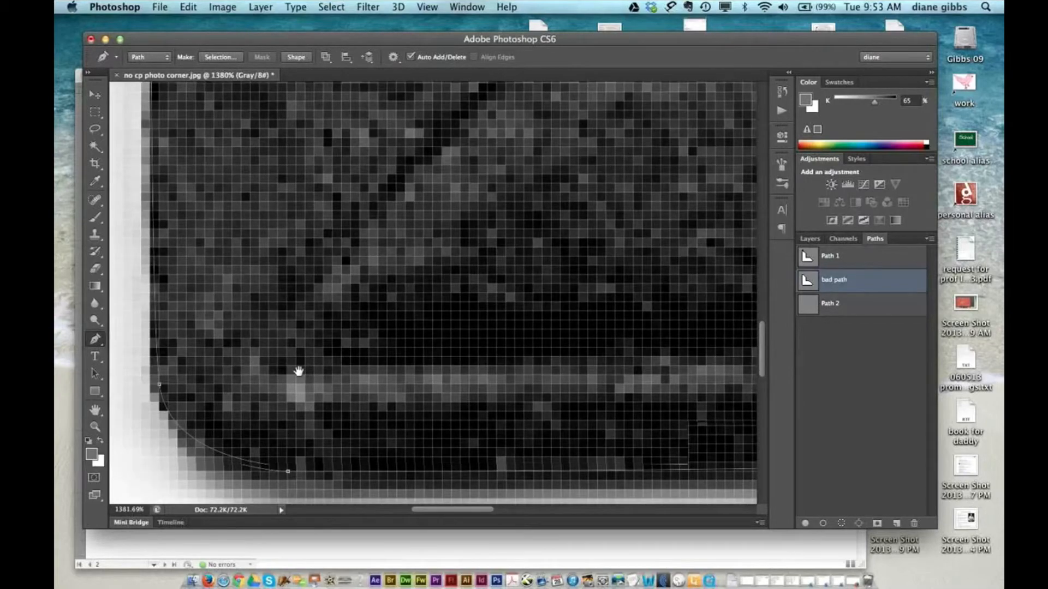
{"action": "scroll", "coordinate": [393, 305], "scroll_direction": "right", "scroll_amount": 10}
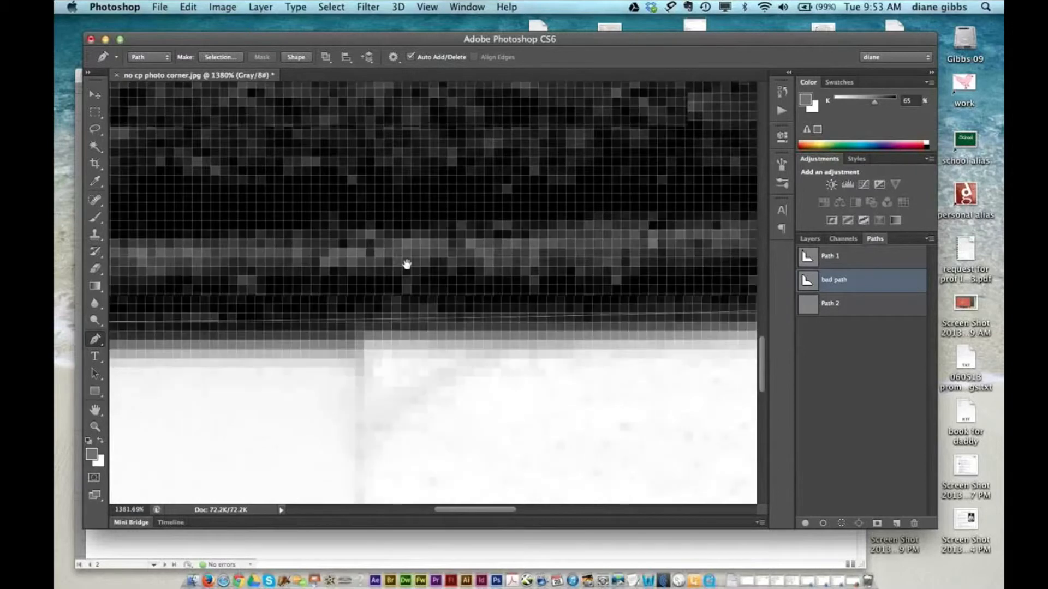
{"action": "scroll", "coordinate": [406, 264], "scroll_direction": "right", "scroll_amount": 10}
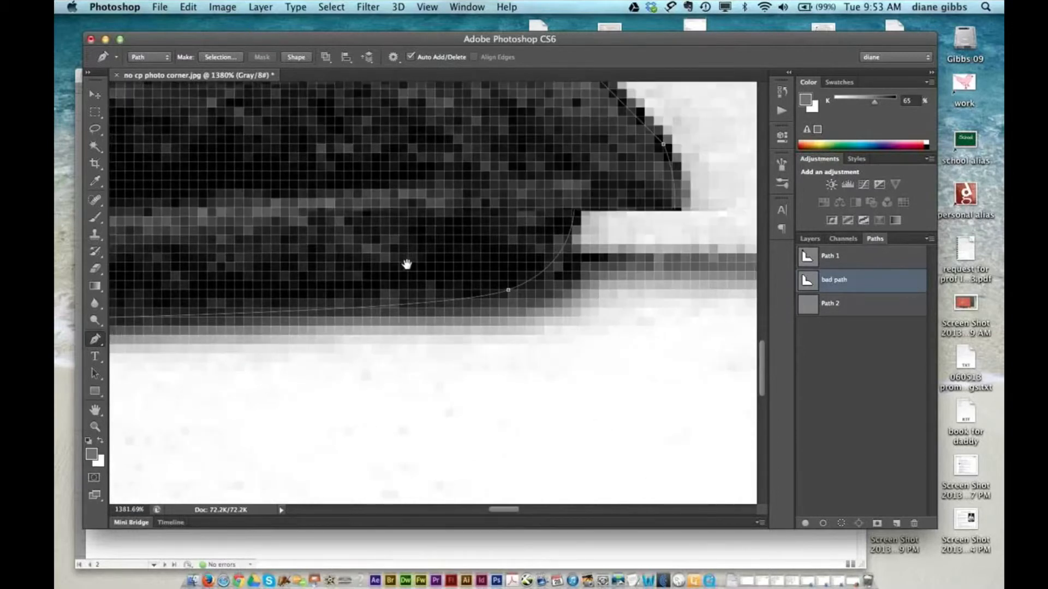
{"action": "left_click", "coordinate": [244, 326]}
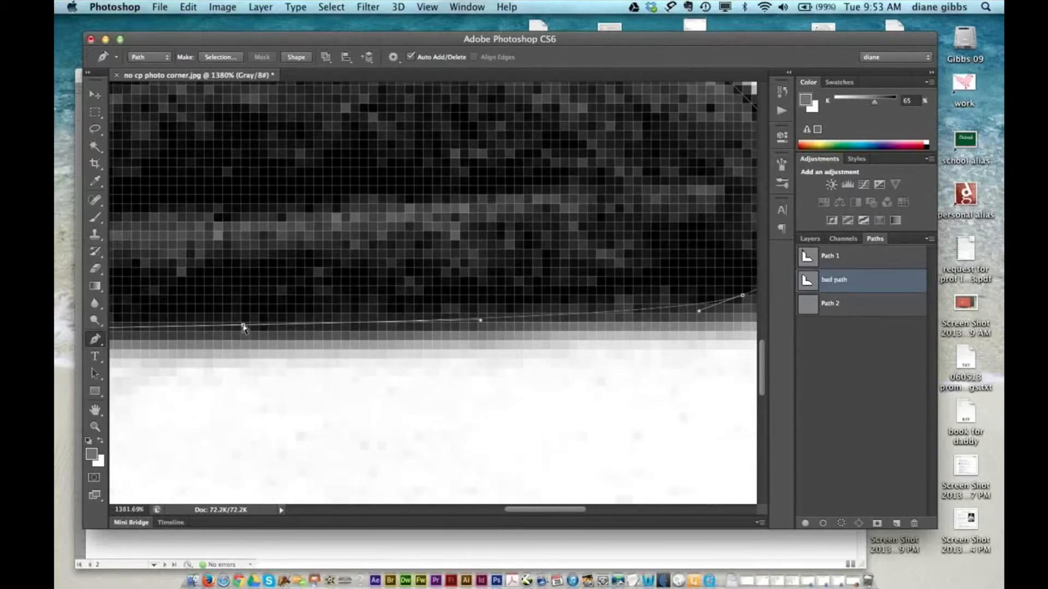
{"action": "left_click_drag", "start_coordinate": [243, 326], "coordinate": [542, 340]}
{"action": "left_click_drag", "start_coordinate": [396, 354], "coordinate": [715, 357]}
{"action": "left_click_drag", "start_coordinate": [389, 328], "coordinate": [143, 287]}
{"action": "left_click_drag", "start_coordinate": [635, 281], "coordinate": [620, 277]}
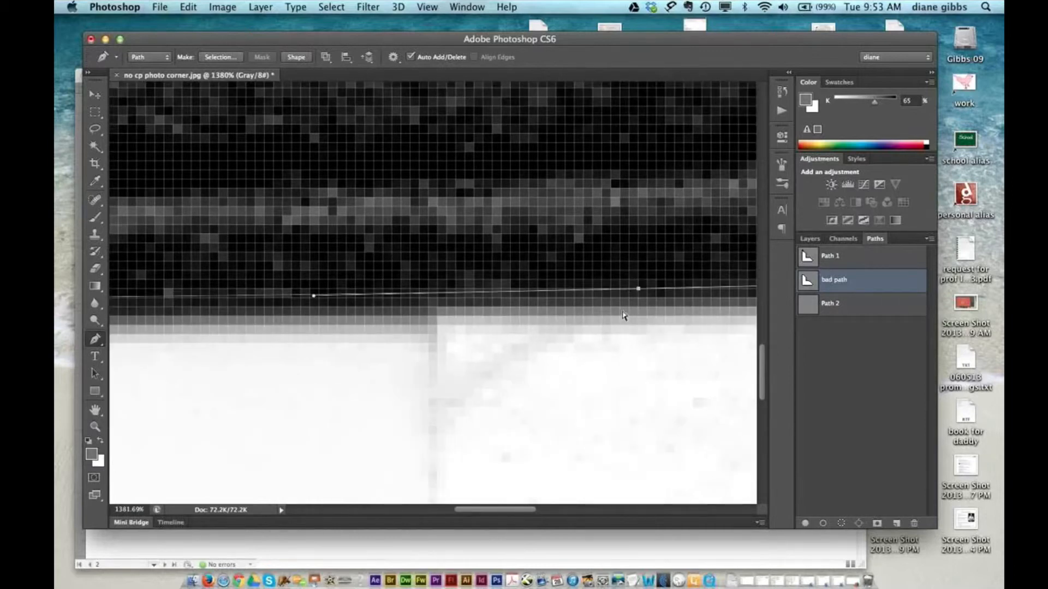
{"action": "left_click_drag", "start_coordinate": [603, 330], "coordinate": [241, 339]}
{"action": "left_click_drag", "start_coordinate": [610, 294], "coordinate": [522, 301]}
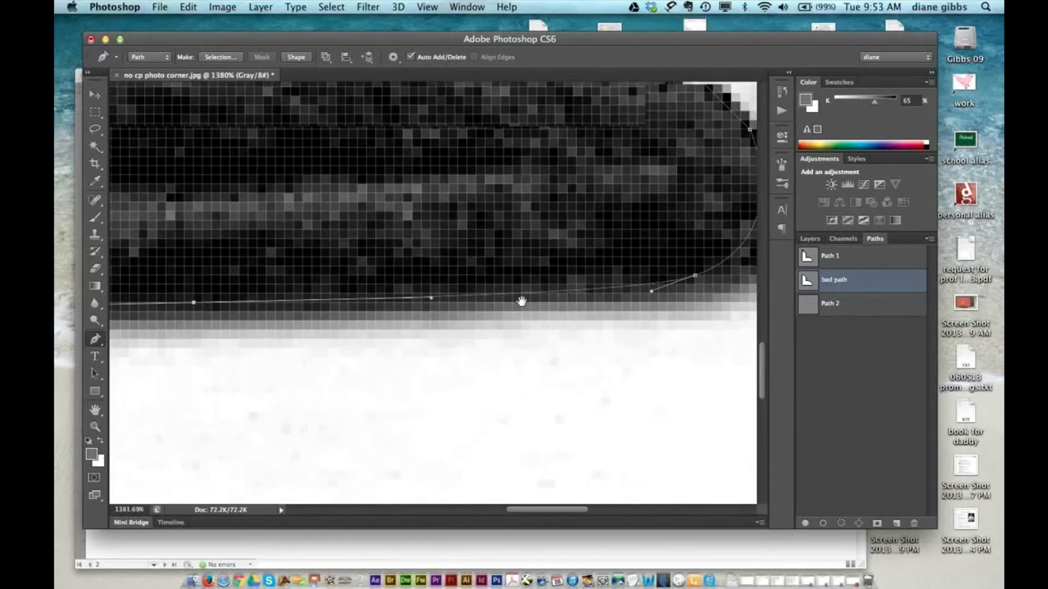
Step: Try reshaping the path's rounded lower-right tip with an added anchor point and adjusted handles, and remove that point
{"action": "scroll", "coordinate": [606, 239], "scroll_direction": "up", "scroll_amount": 5}
{"action": "scroll", "coordinate": [605, 239], "scroll_direction": "right", "scroll_amount": 3}
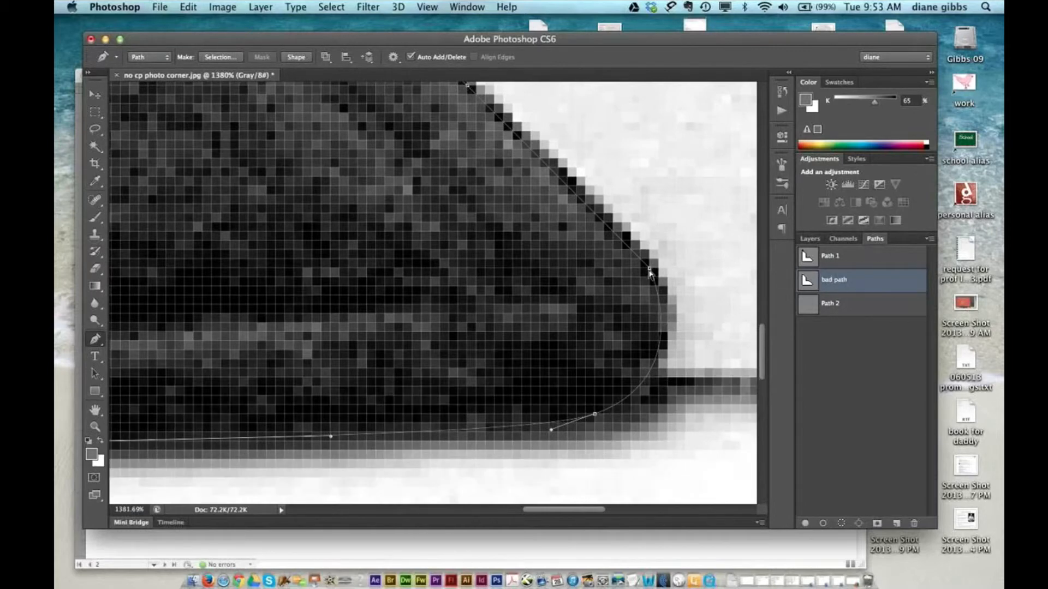
{"action": "left_click", "coordinate": [661, 332]}
{"action": "left_click_drag", "start_coordinate": [662, 334], "coordinate": [665, 341]}
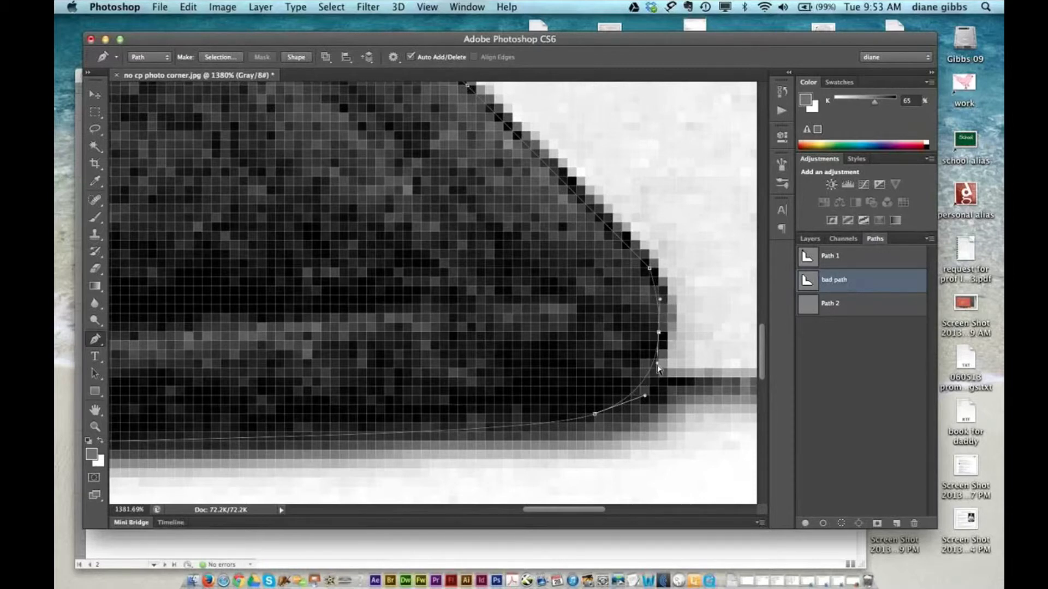
{"action": "left_click_drag", "start_coordinate": [658, 368], "coordinate": [653, 369]}
{"action": "left_click_drag", "start_coordinate": [650, 269], "coordinate": [658, 281]}
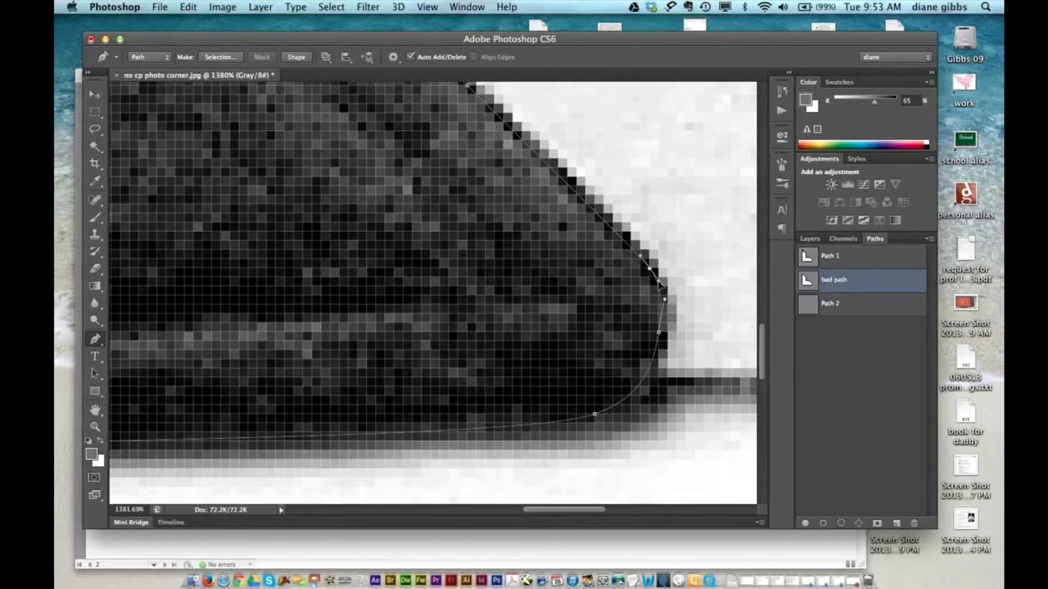
{"action": "left_click", "coordinate": [658, 332]}
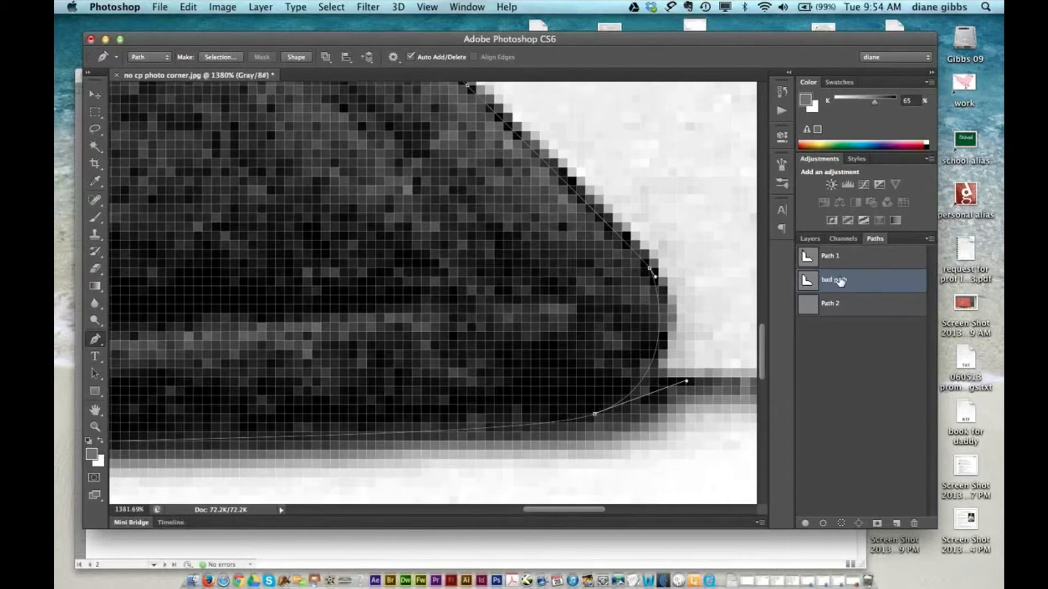
Step: Define "bad path" as the image's clipping path with the flatness left blank, and select Path 2
{"action": "left_click", "coordinate": [931, 239]}
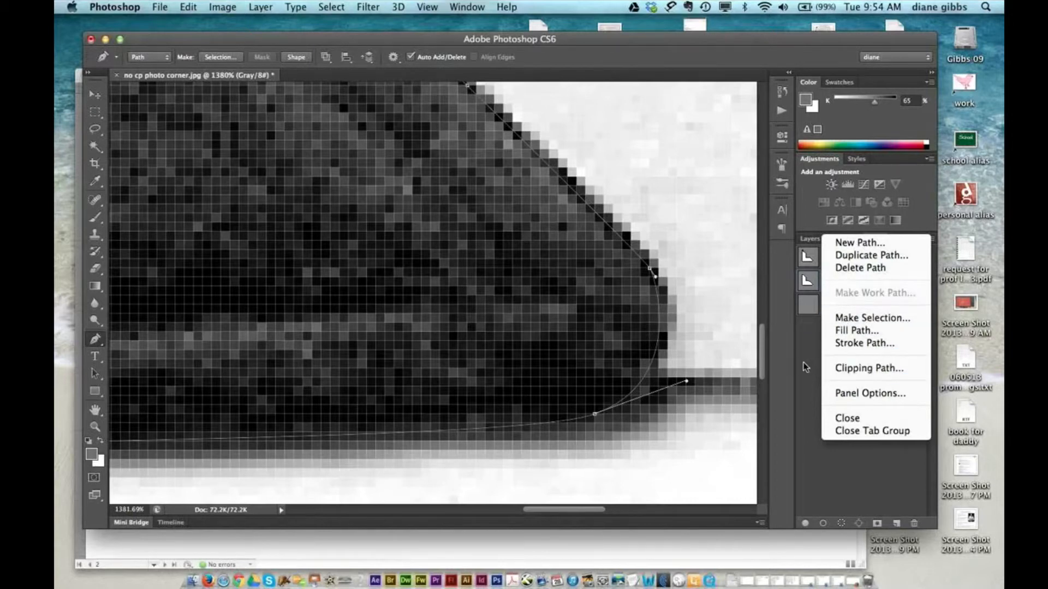
{"action": "left_click", "coordinate": [827, 287]}
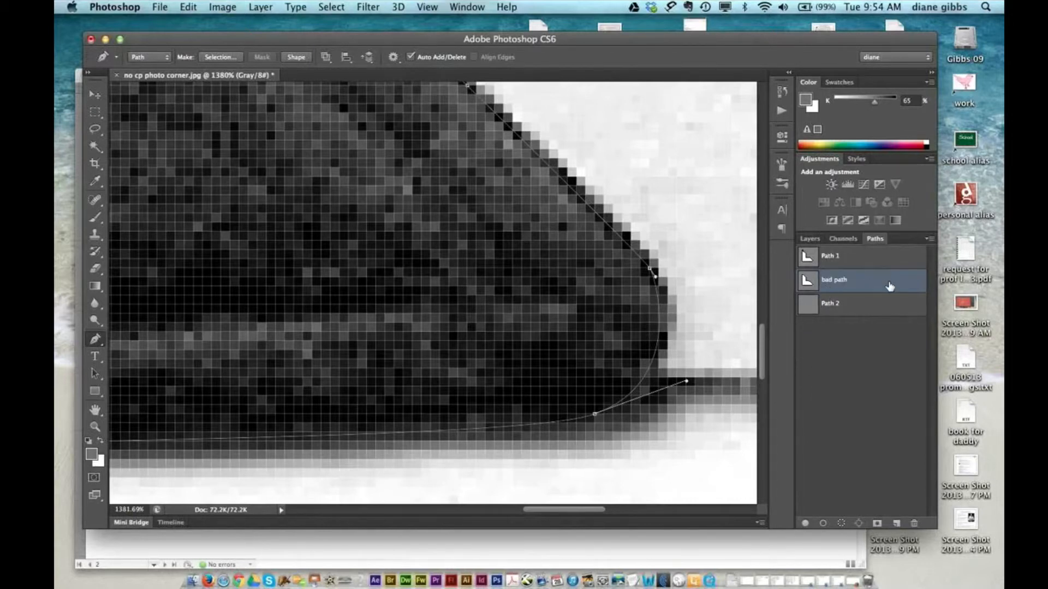
{"action": "left_click", "coordinate": [929, 241]}
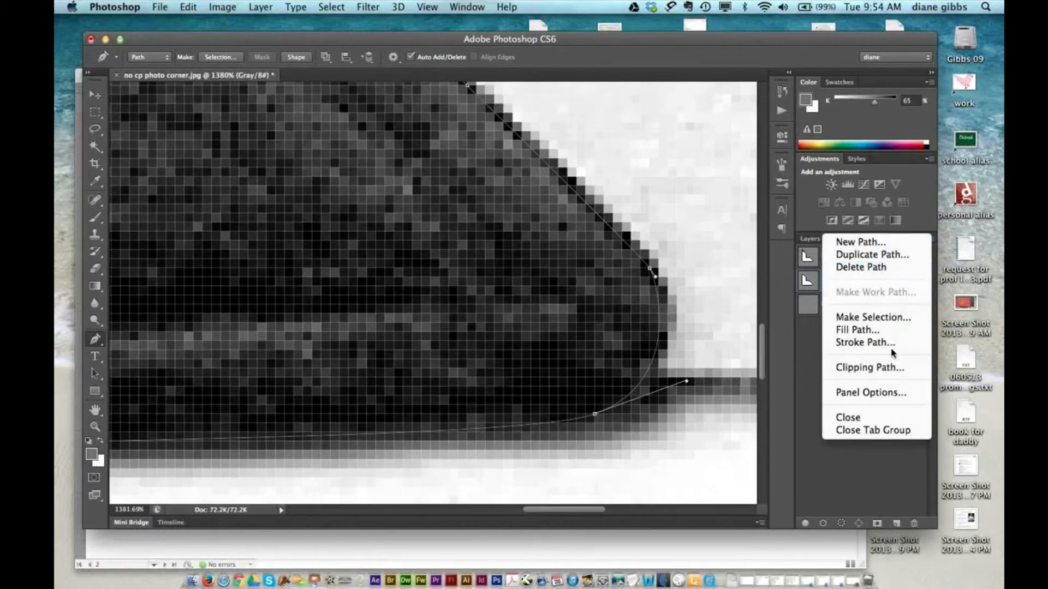
{"action": "left_click", "coordinate": [891, 371]}
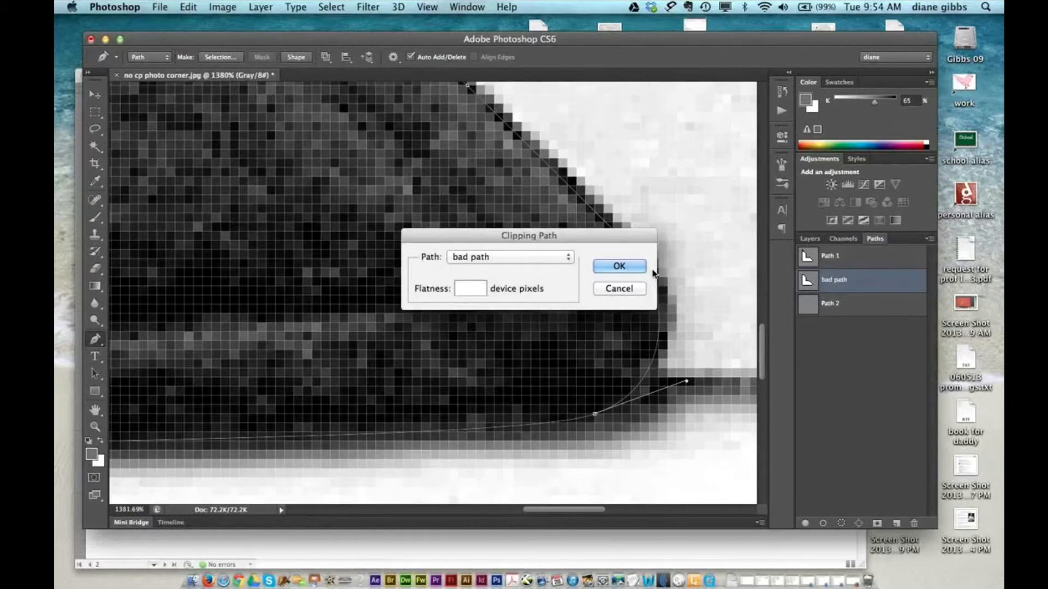
{"action": "left_click", "coordinate": [632, 267]}
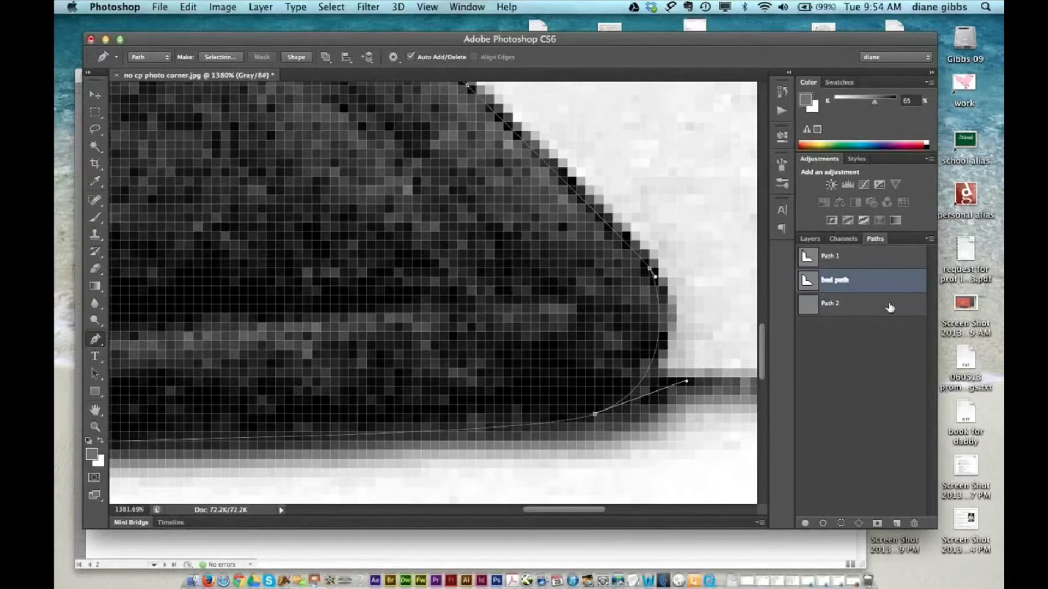
{"action": "left_click", "coordinate": [872, 300]}
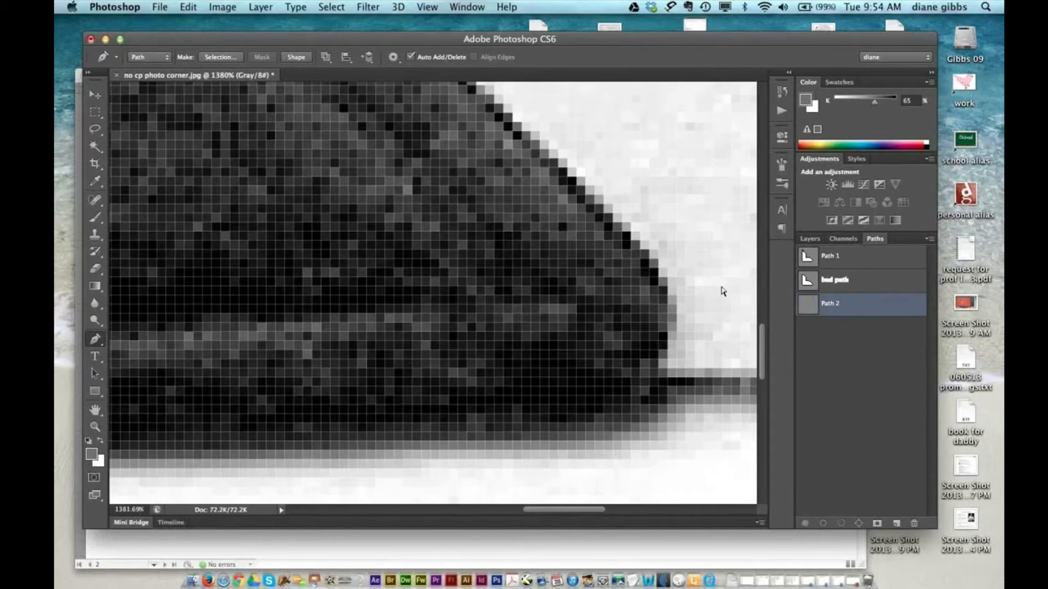
Step: Save the image over bad photo corner.eps as Photoshop EPS with an 8-bit TIFF preview and Binary encoding, replacing the existing file
{"action": "key", "text": "super+shift+s"}
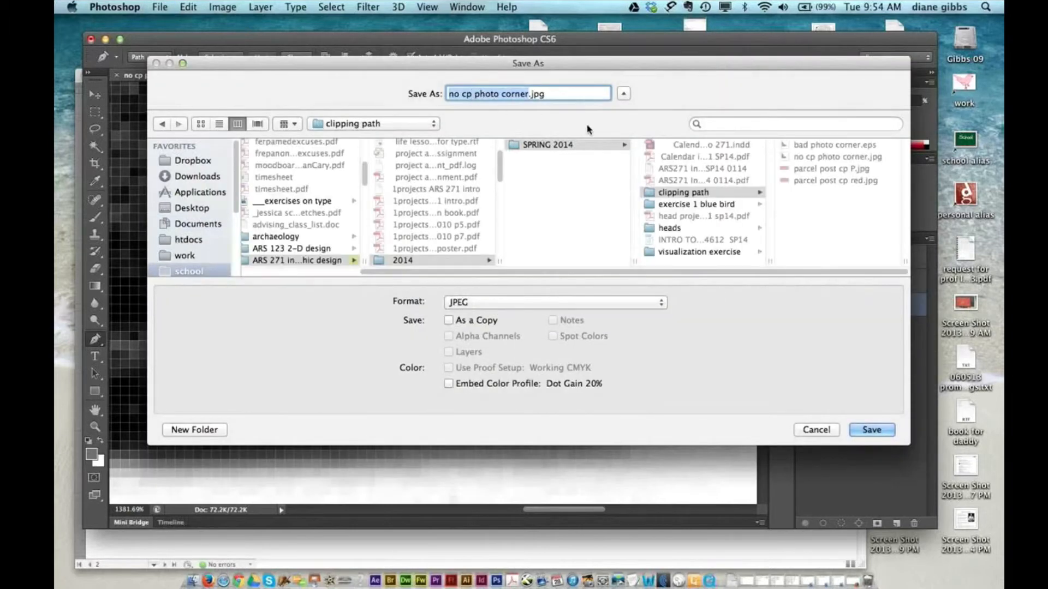
{"action": "left_click", "coordinate": [798, 146]}
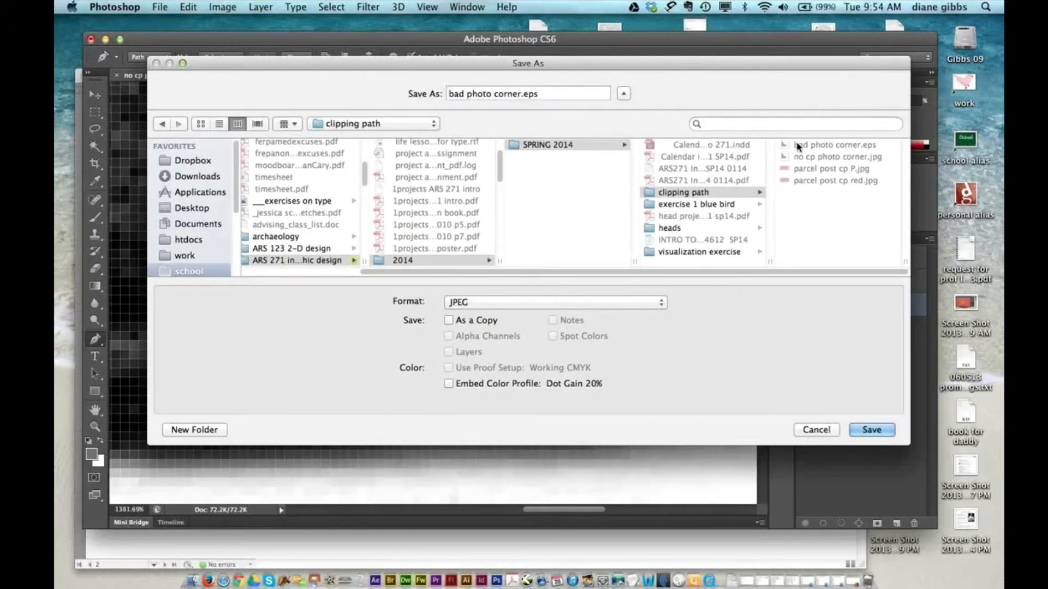
{"action": "left_click", "coordinate": [519, 303]}
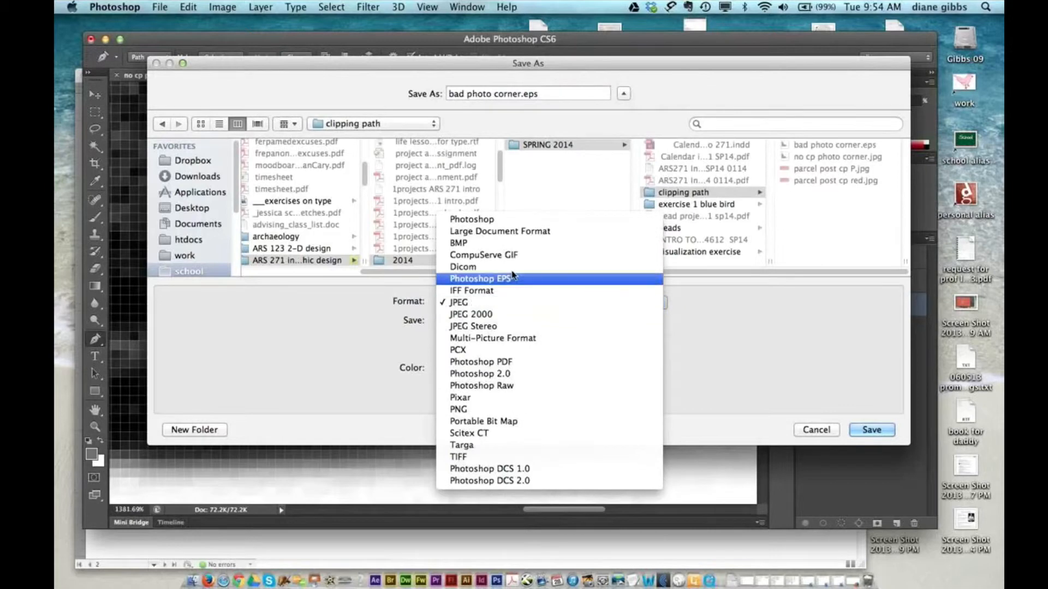
{"action": "left_click", "coordinate": [512, 277]}
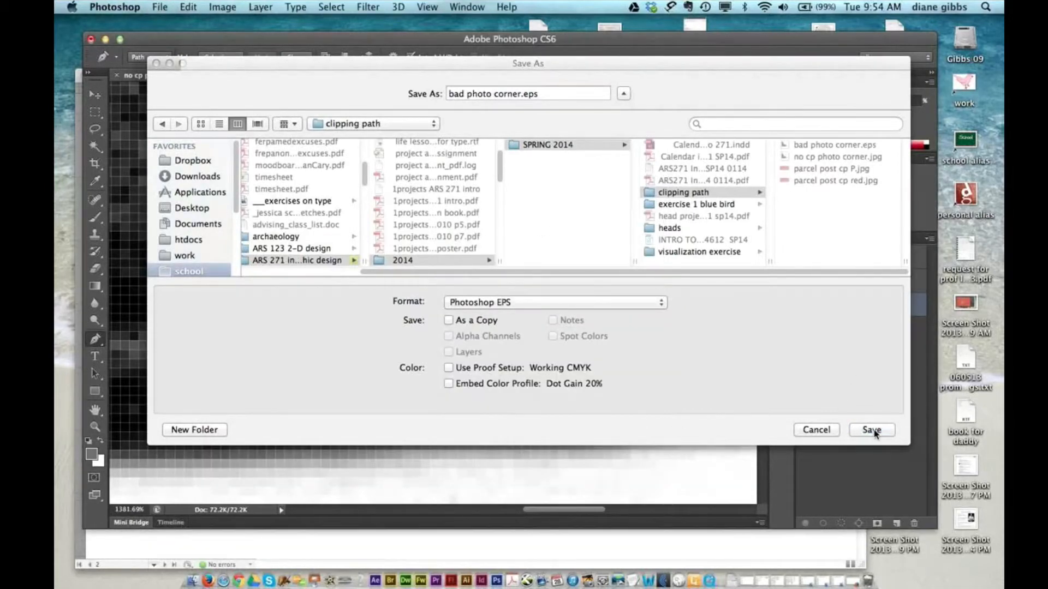
{"action": "left_click", "coordinate": [872, 431]}
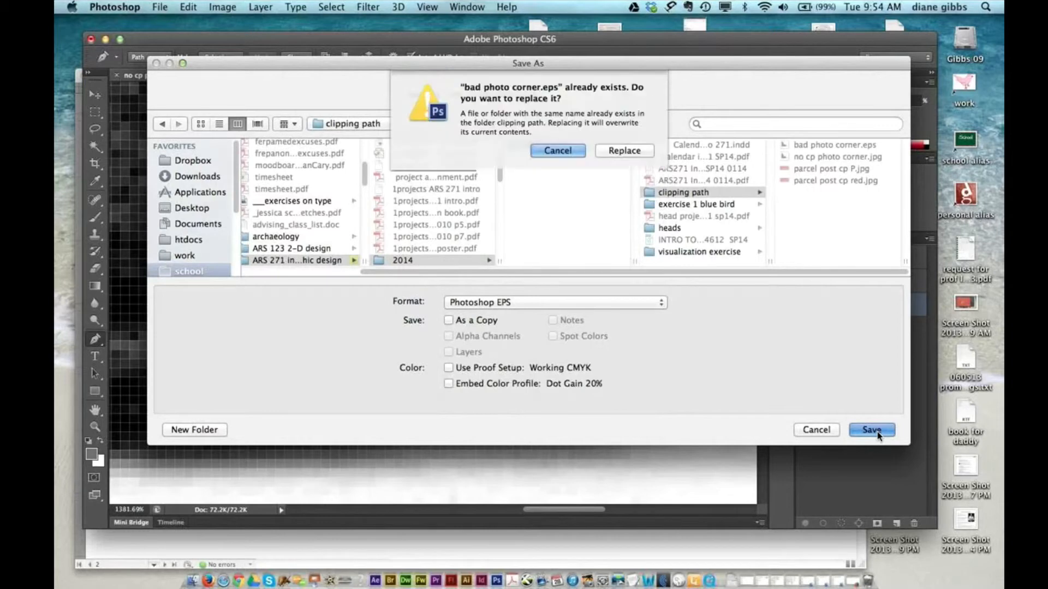
{"action": "left_click", "coordinate": [625, 151]}
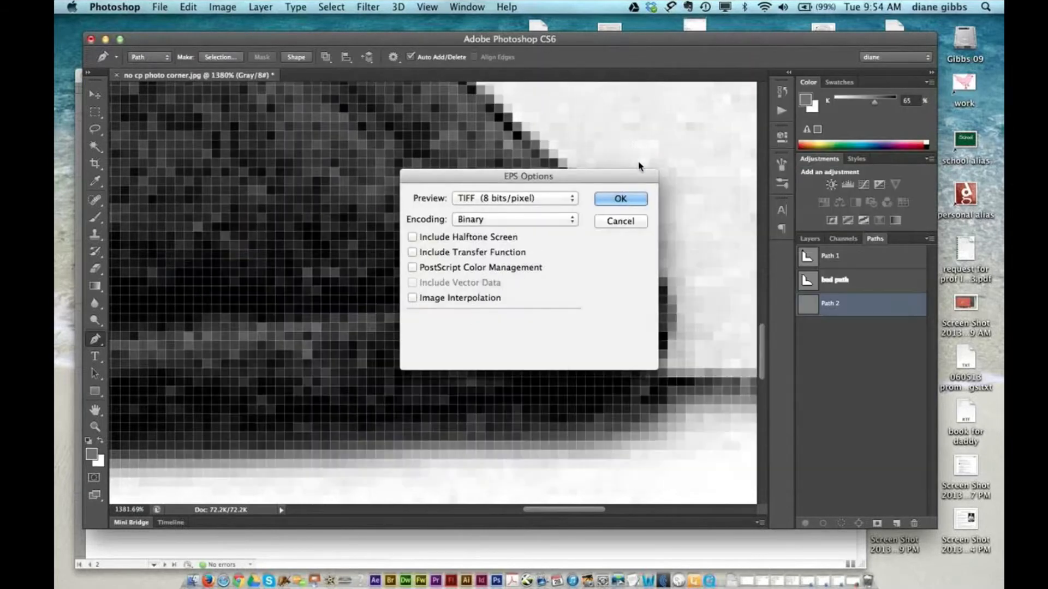
{"action": "left_click", "coordinate": [636, 200]}
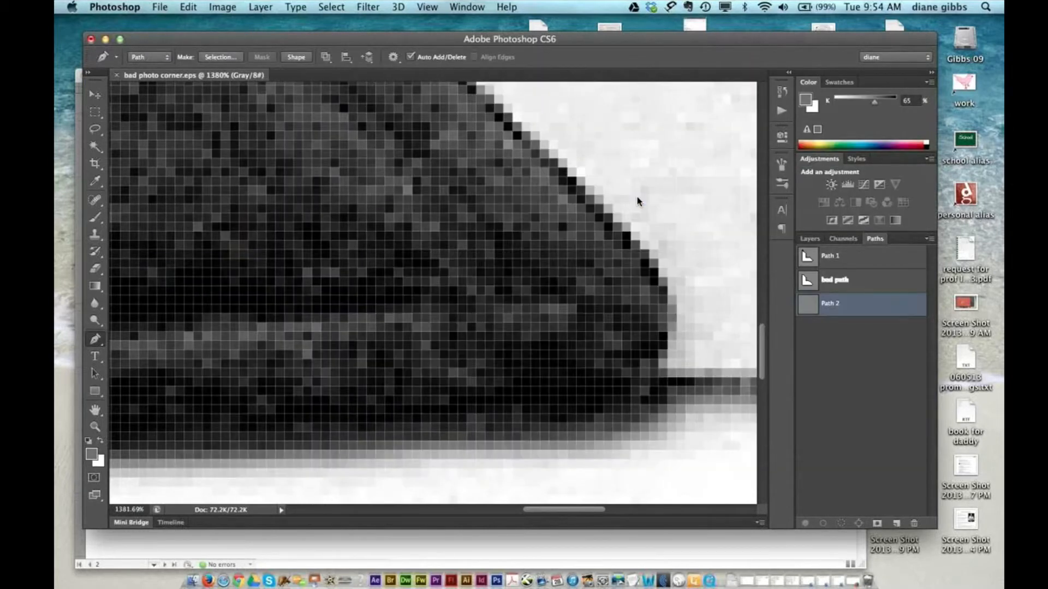
Step: Switch to InDesign, update the link to bad photo corner.eps and check the photo corner's clipped edge
{"action": "left_click", "coordinate": [106, 39]}
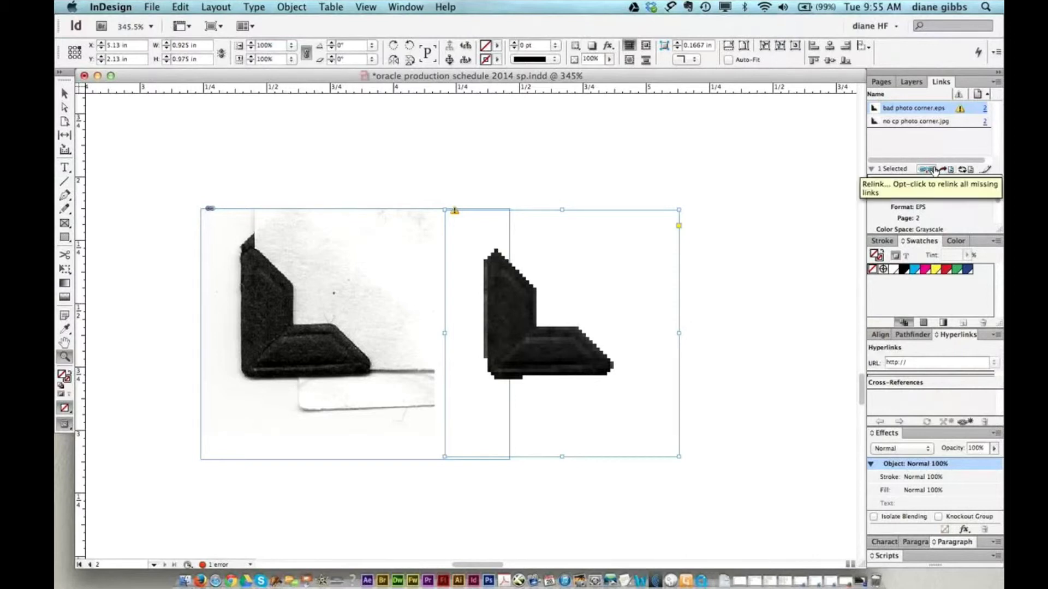
{"action": "left_click", "coordinate": [966, 170]}
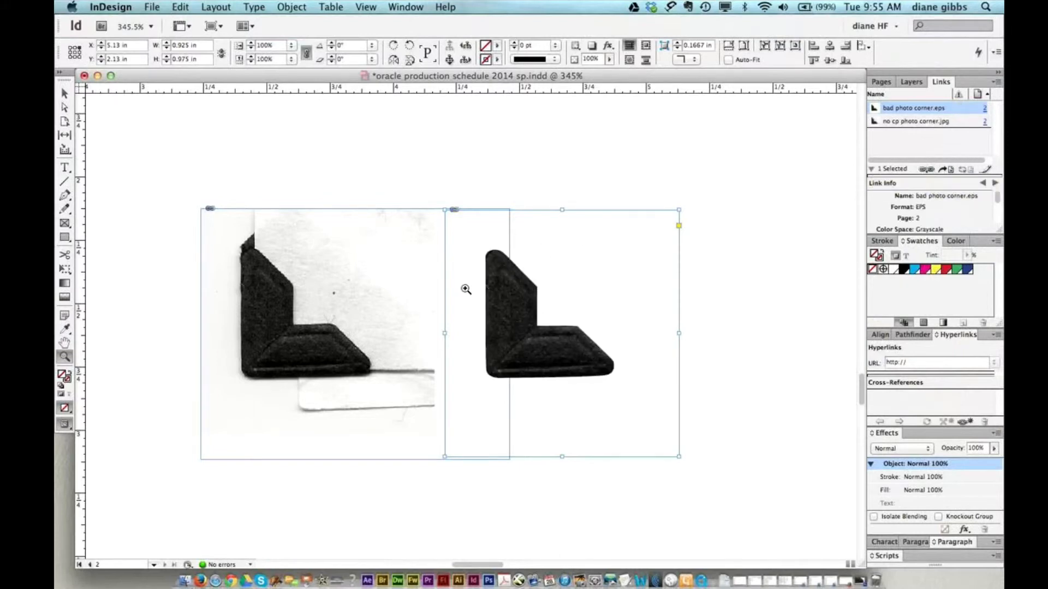
{"action": "left_click_drag", "start_coordinate": [463, 269], "coordinate": [511, 332]}
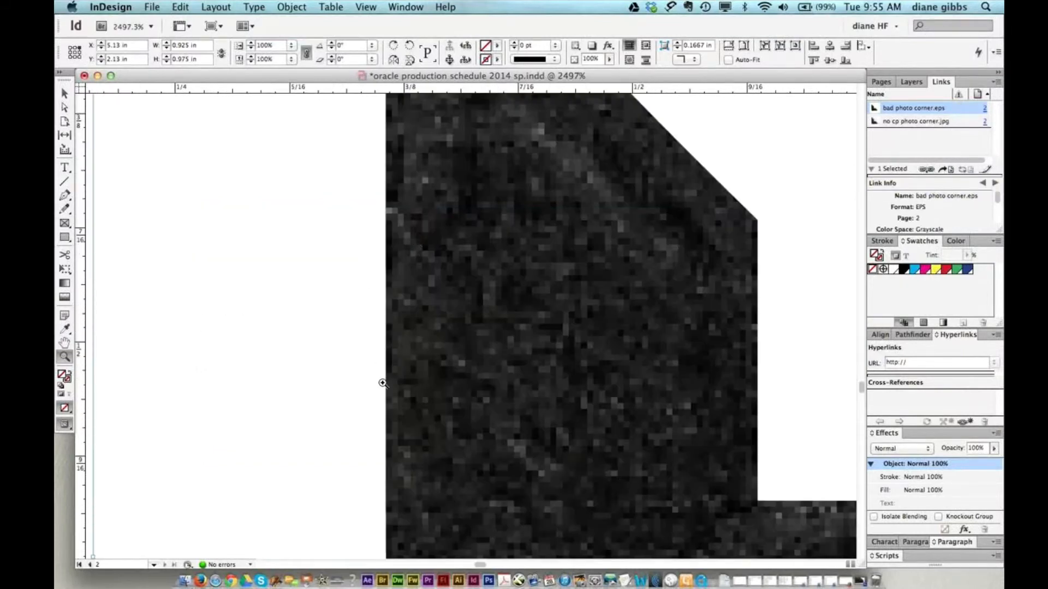
{"action": "left_click", "coordinate": [366, 7]}
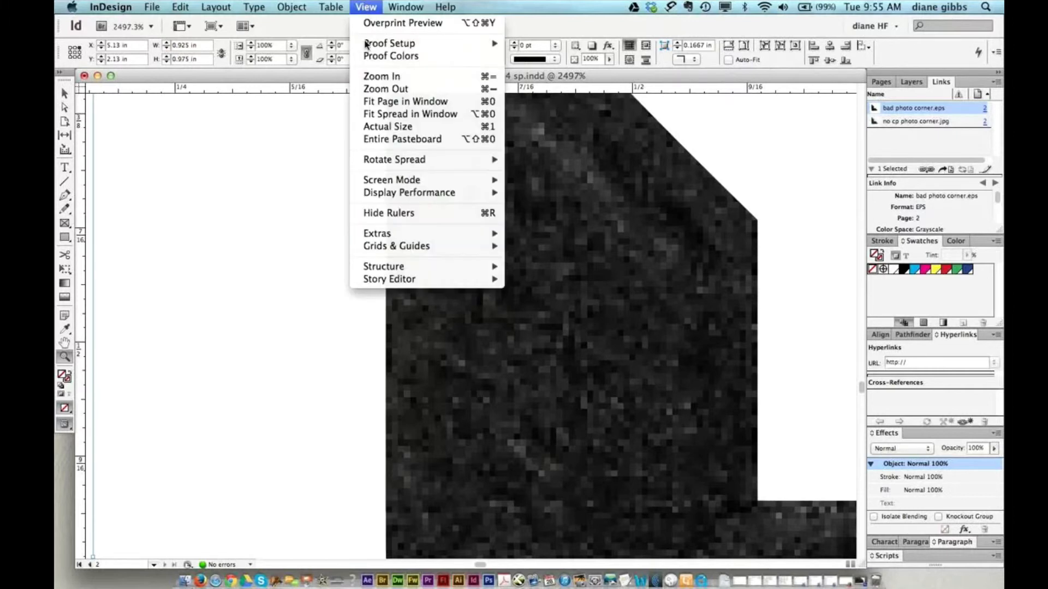
{"action": "left_click", "coordinate": [270, 165]}
Step: Delete the unclipped no cp photo corner.jpg image from page 2
{"action": "key", "text": "super+minus"}
{"action": "key", "text": "super+minus"}
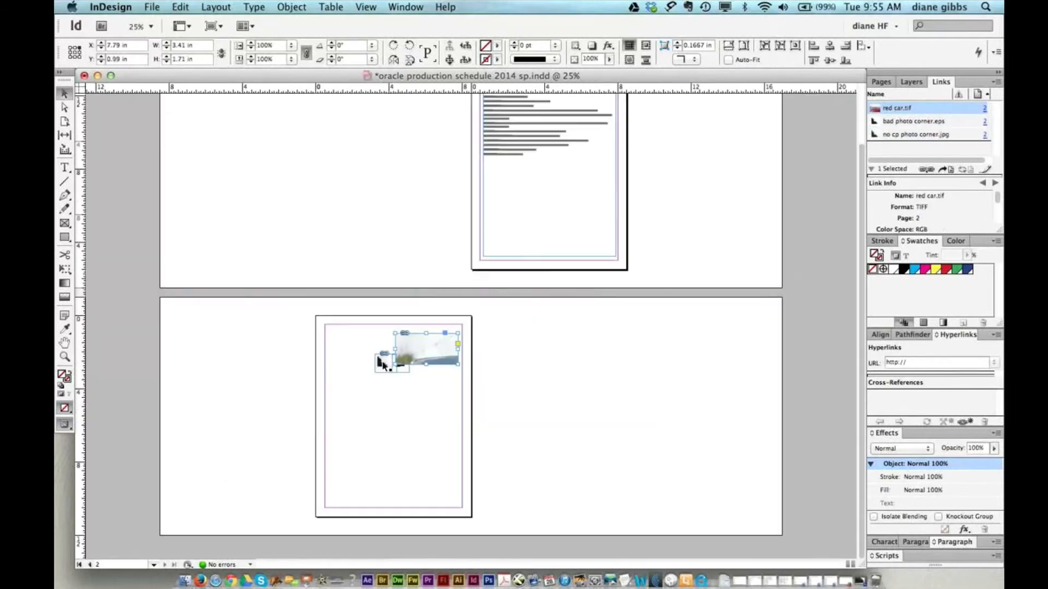
{"action": "left_click", "coordinate": [380, 369]}
{"action": "left_click_drag", "start_coordinate": [381, 369], "coordinate": [258, 368]}
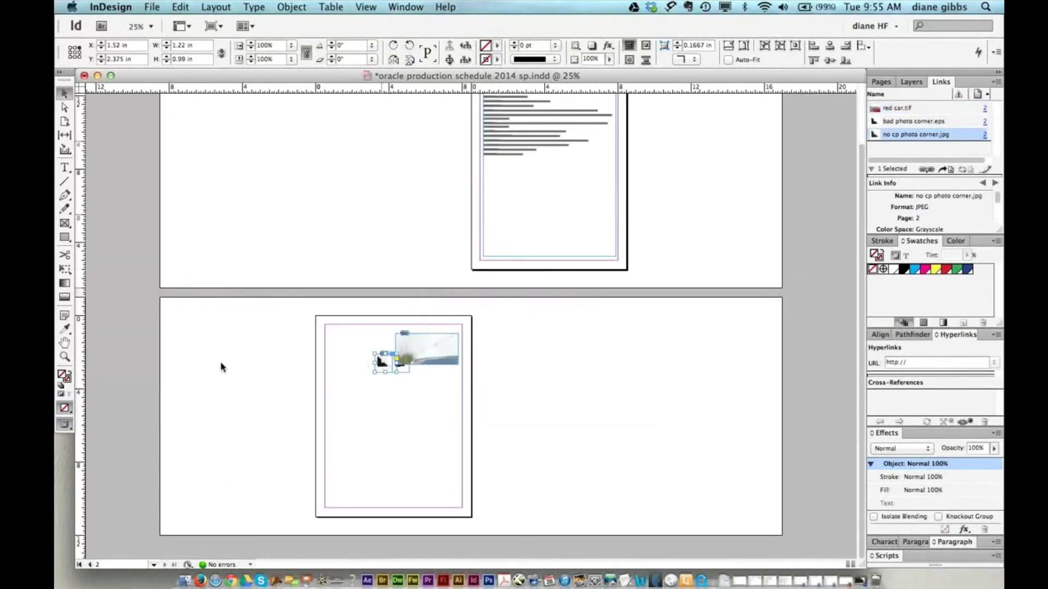
{"action": "key", "text": "Delete"}
Step: Bring the clipped photo corner to the front, above the red car picture
{"action": "left_click", "coordinate": [396, 369]}
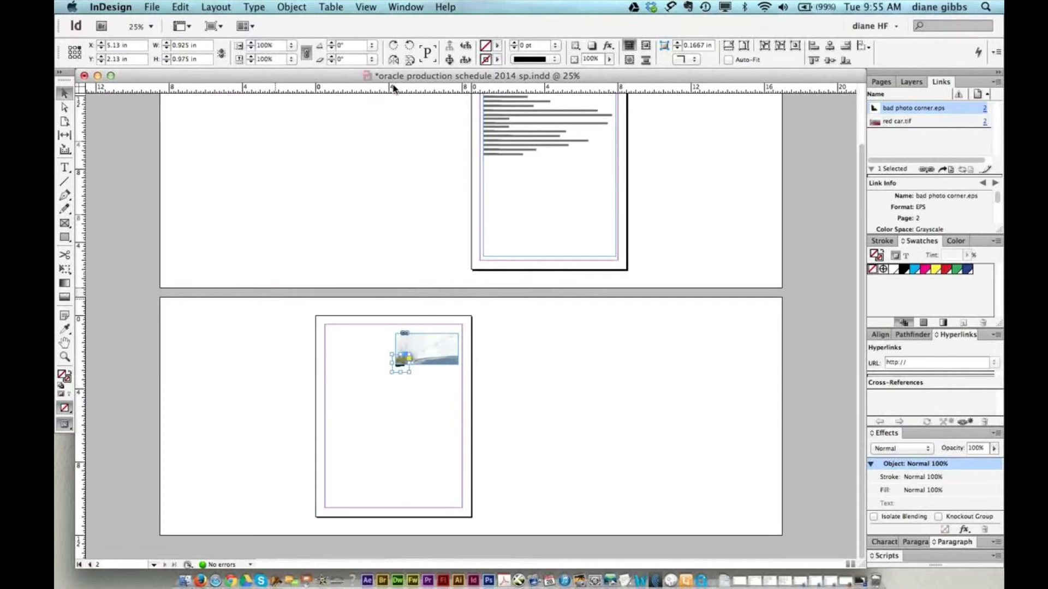
{"action": "left_click", "coordinate": [204, 6]}
{"action": "mouse_move", "coordinate": [285, 8]}
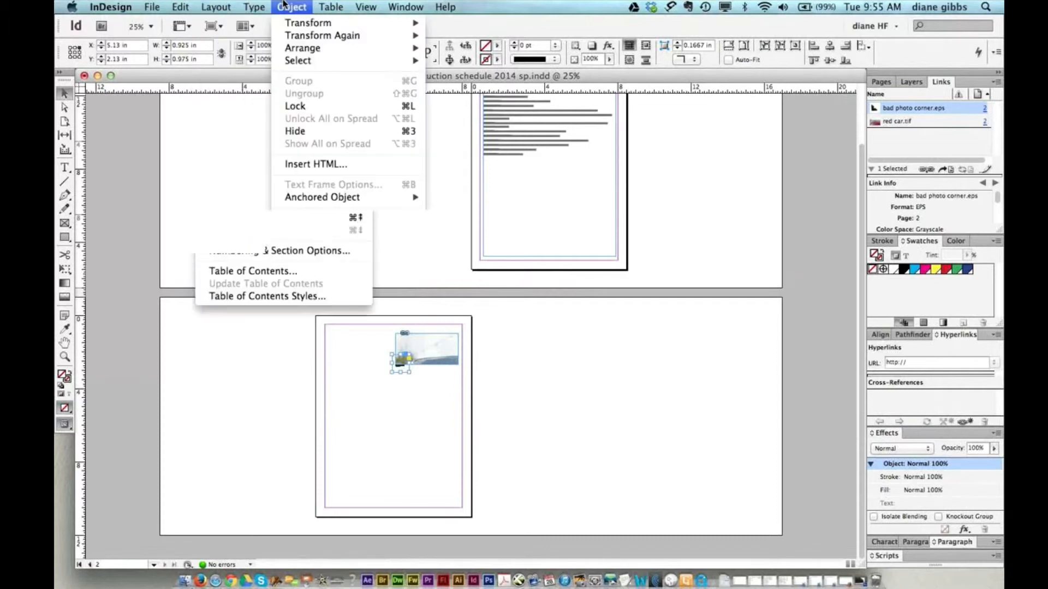
{"action": "mouse_move", "coordinate": [291, 53]}
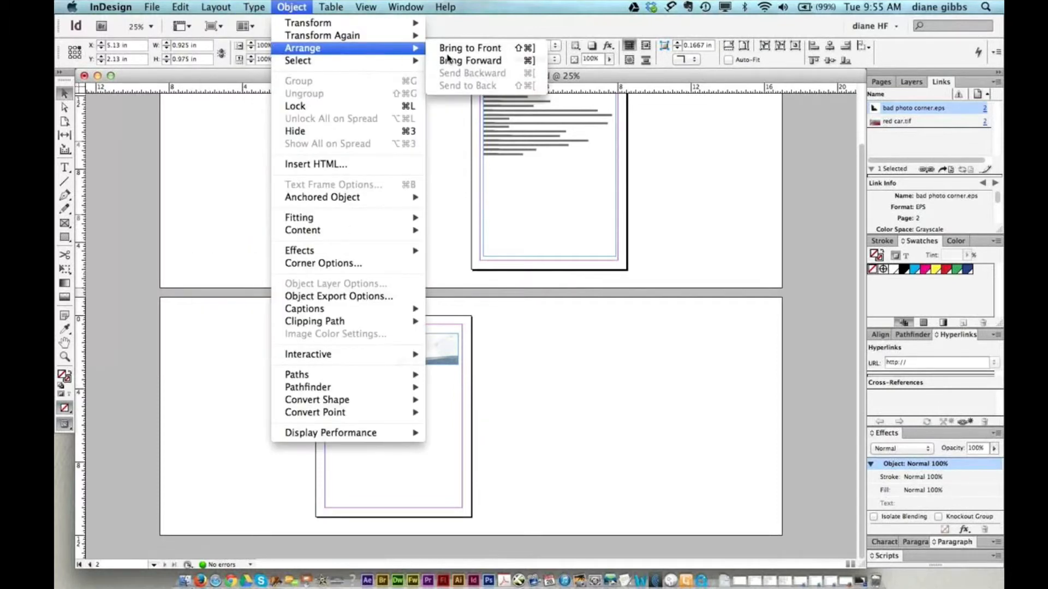
{"action": "left_click", "coordinate": [529, 41]}
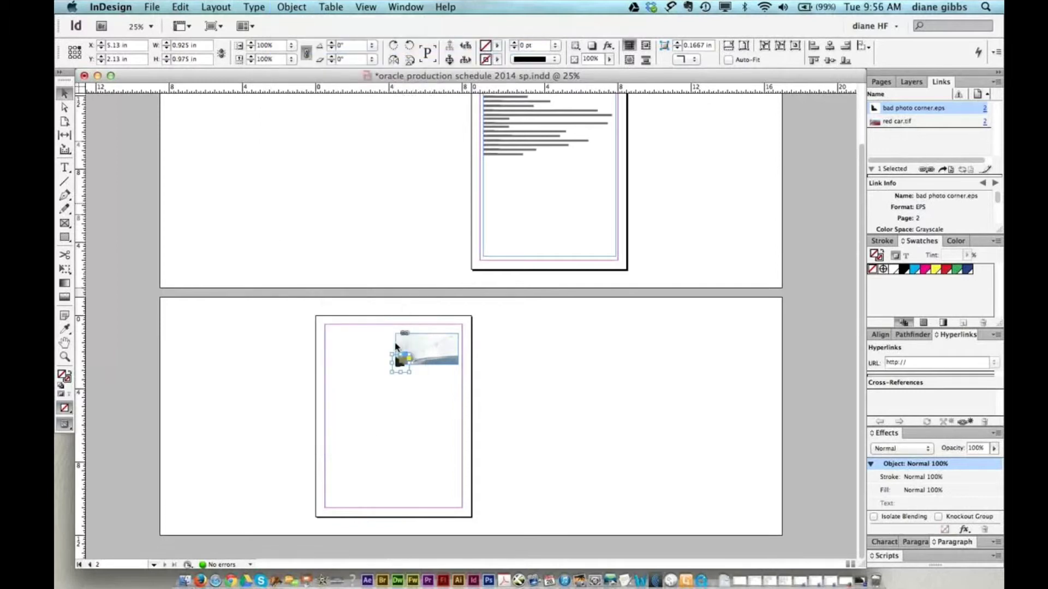
Step: Send the photo corner backward behind the car picture, and bring it to the front again
{"action": "left_click", "coordinate": [64, 357]}
{"action": "left_click_drag", "start_coordinate": [373, 323], "coordinate": [470, 381]}
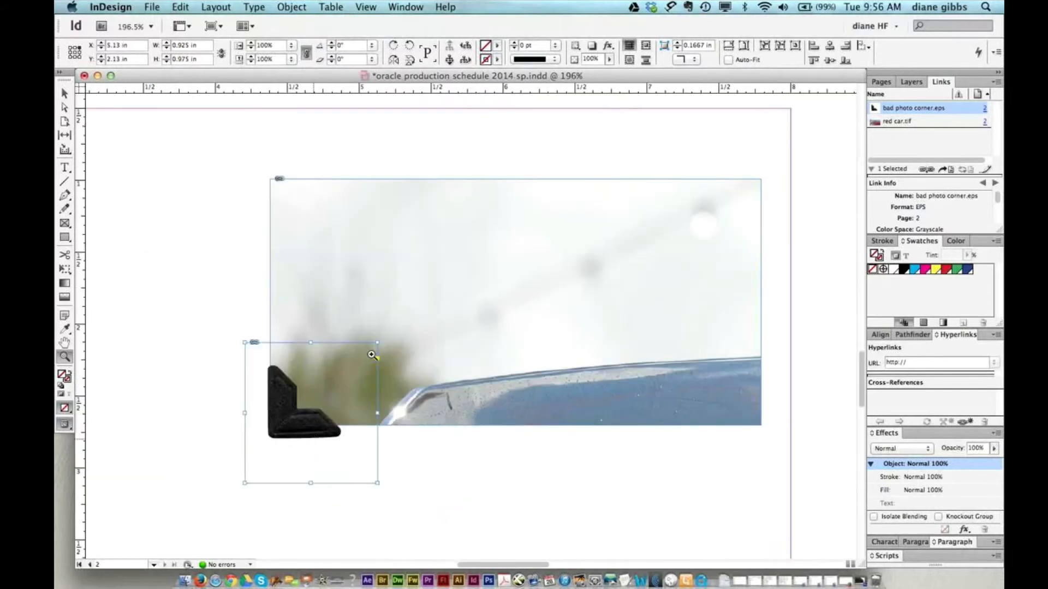
{"action": "key", "text": "super+bracketleft"}
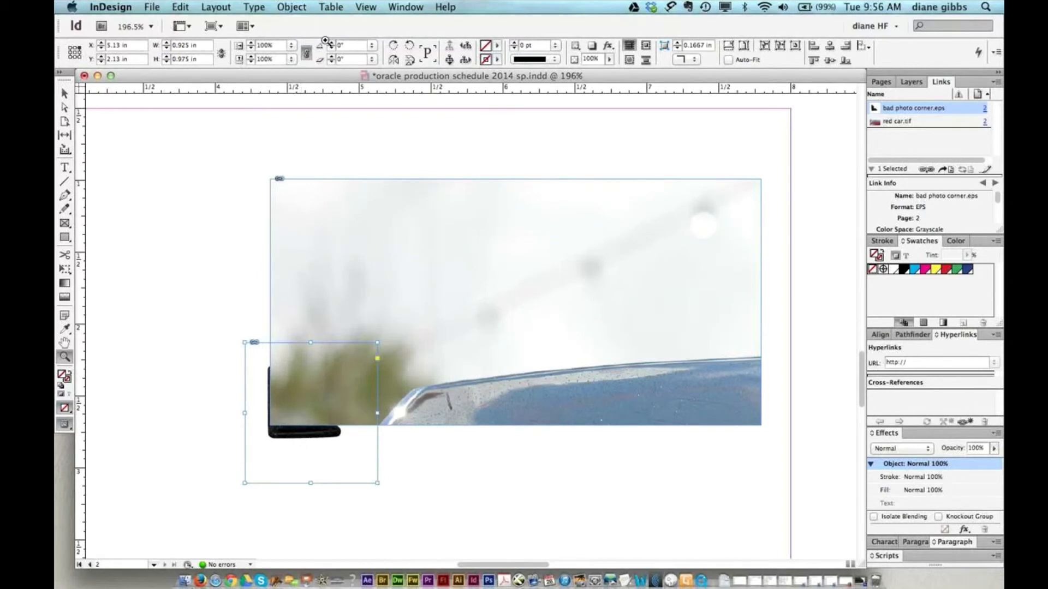
{"action": "left_click", "coordinate": [295, 7]}
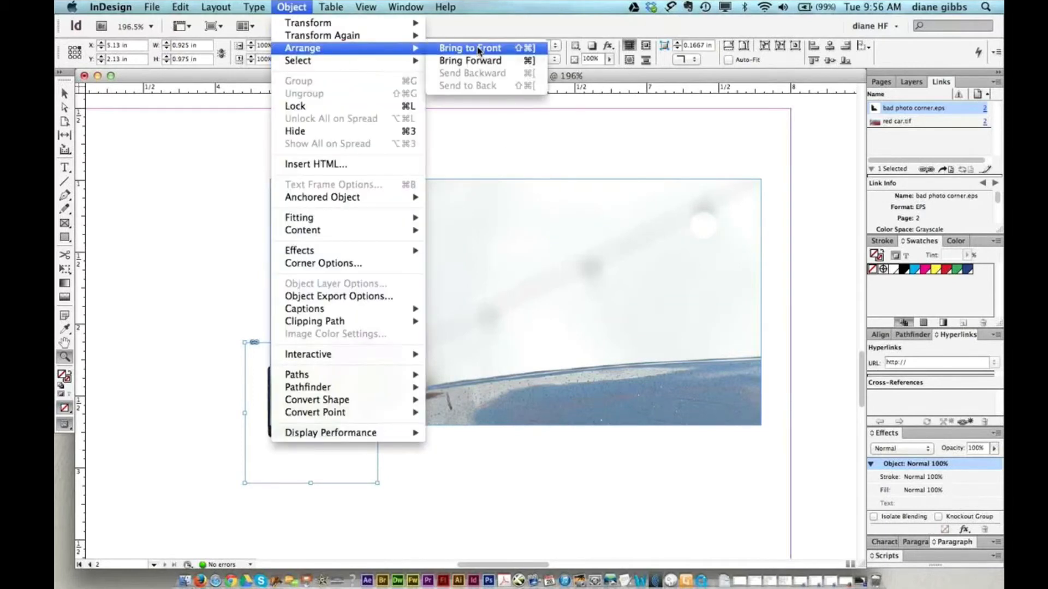
{"action": "left_click", "coordinate": [478, 50]}
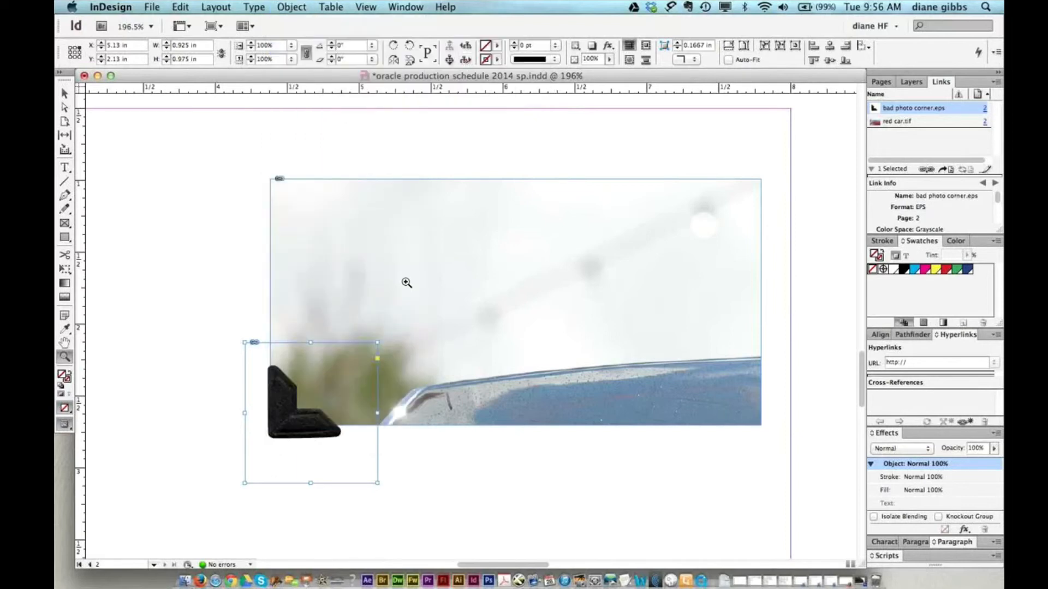
Step: Move the photo corner down the page and enlarge the red car picture's frame to about 3.8 in wide by 3.41 in high
{"action": "key", "text": "super+0"}
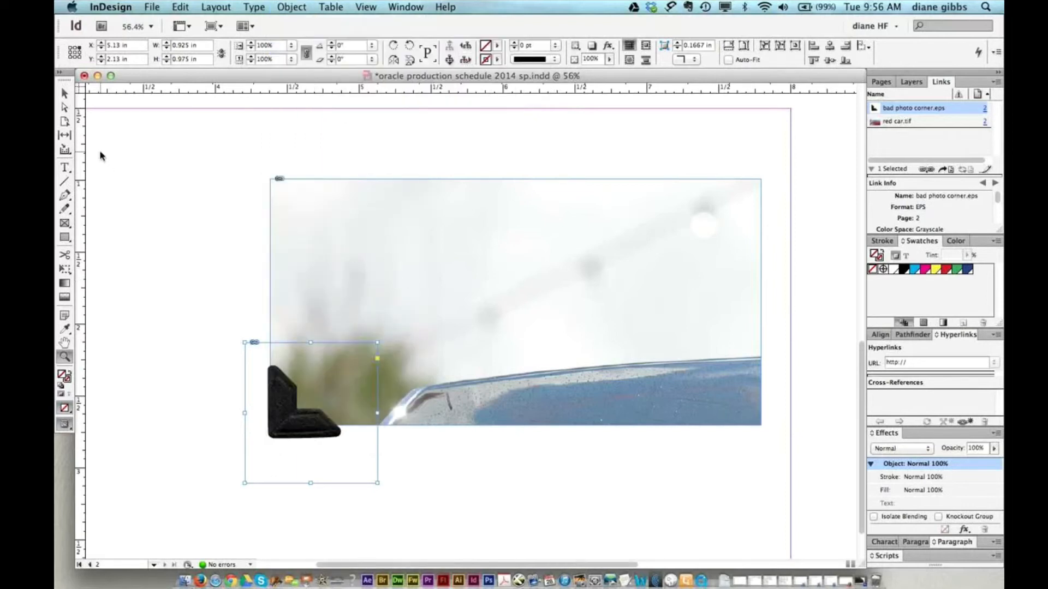
{"action": "left_click", "coordinate": [65, 94]}
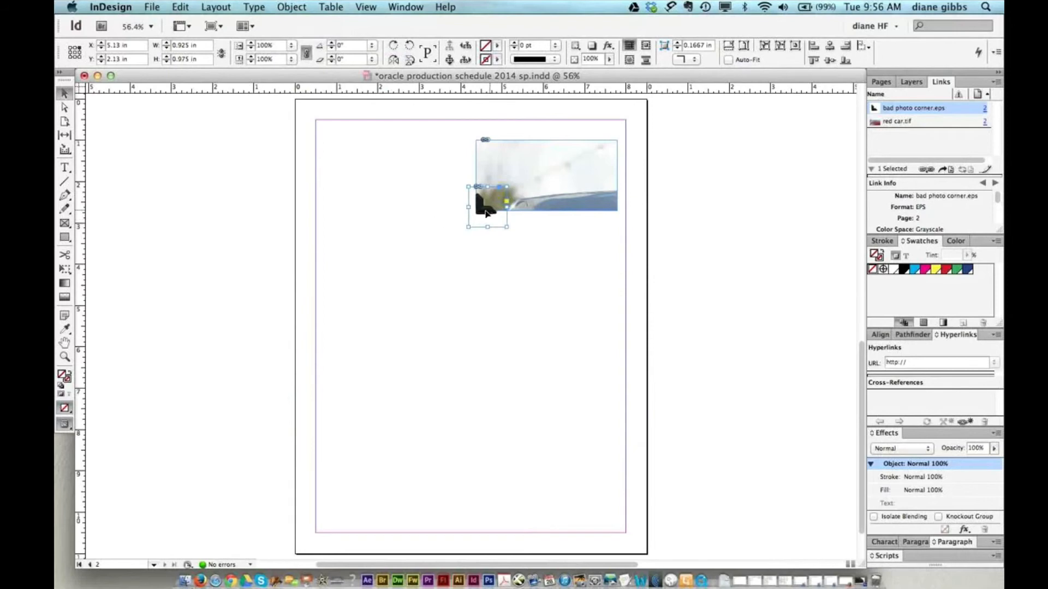
{"action": "left_click_drag", "start_coordinate": [486, 213], "coordinate": [486, 282]}
{"action": "left_click", "coordinate": [547, 212]}
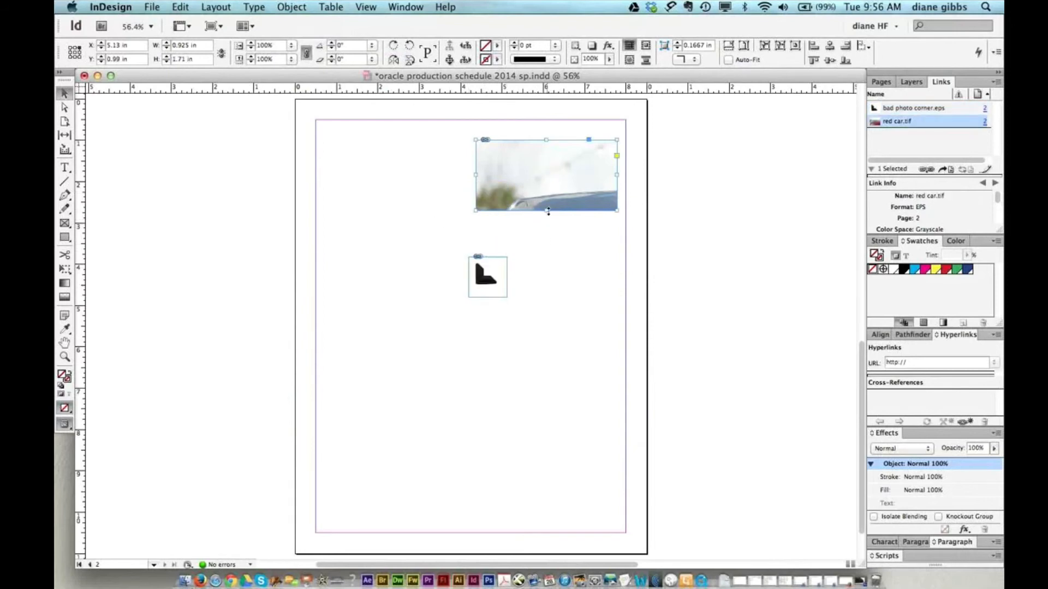
{"action": "left_click_drag", "start_coordinate": [546, 210], "coordinate": [544, 283]}
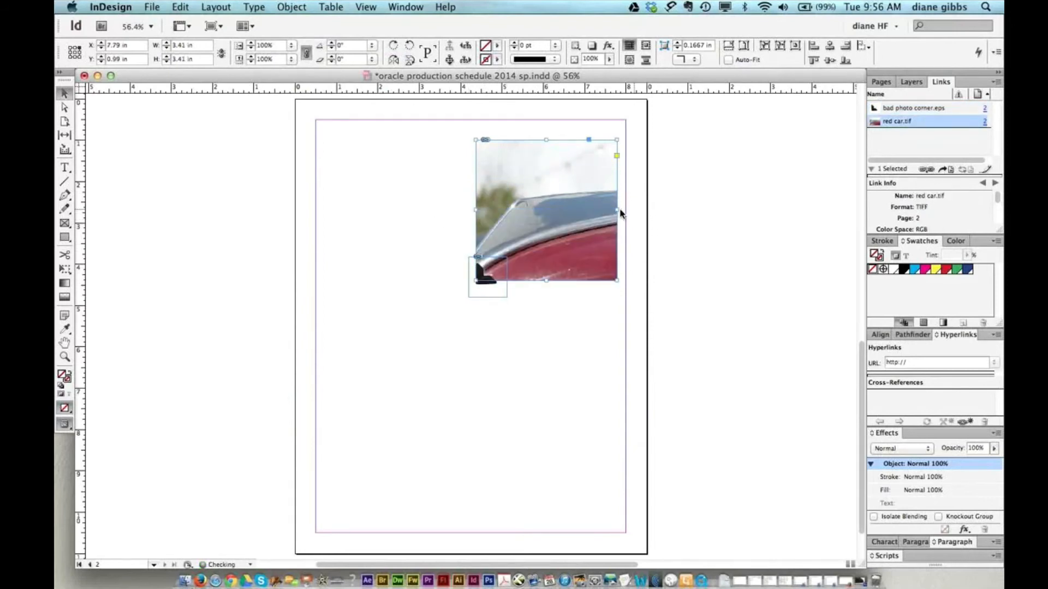
{"action": "left_click_drag", "start_coordinate": [617, 211], "coordinate": [633, 211]}
Step: Move the car picture and photo corner together toward the page's left side, and nudge the corner left over the picture's lower-left corner
{"action": "left_click", "coordinate": [493, 288], "text": "shift"}
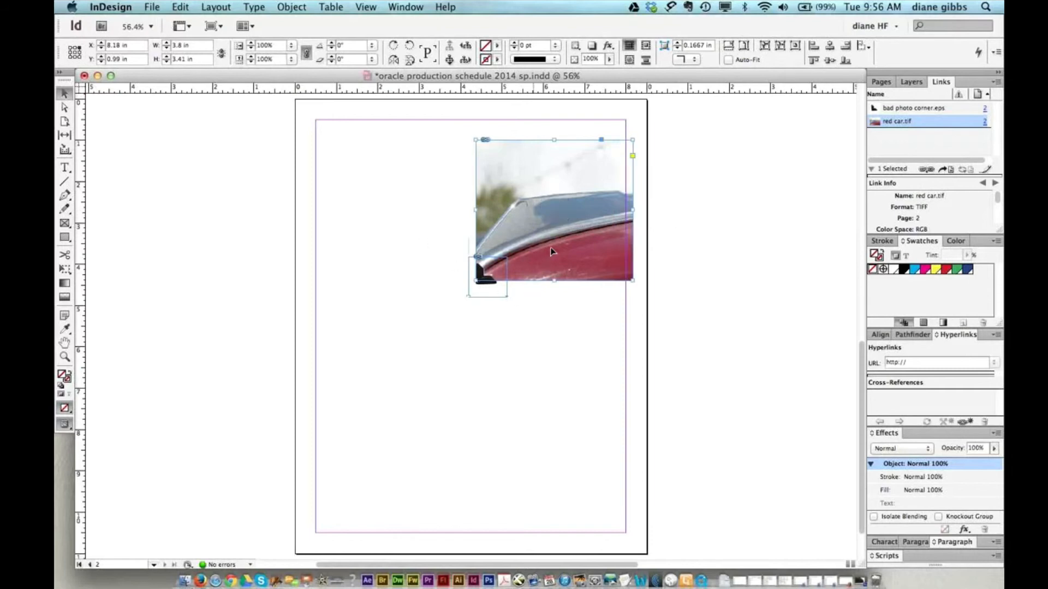
{"action": "left_click_drag", "start_coordinate": [554, 251], "coordinate": [461, 271]}
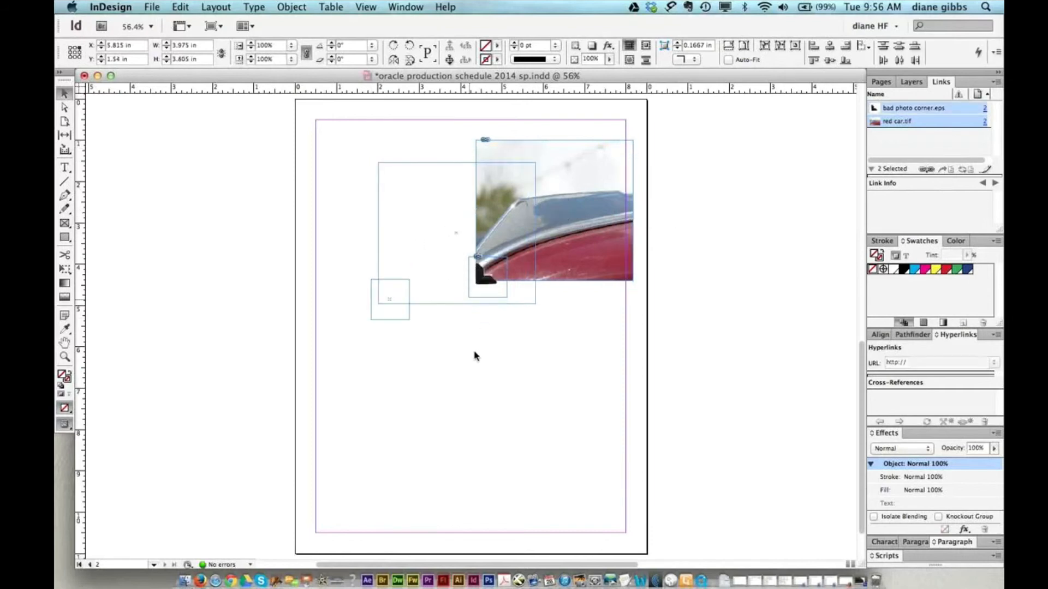
{"action": "left_click", "coordinate": [369, 343]}
{"action": "left_click", "coordinate": [384, 302]}
{"action": "key", "text": "Left"}
{"action": "key", "text": "Left"}
{"action": "key", "text": "Left"}
{"action": "key", "text": "Left"}
{"action": "key", "text": "Left"}
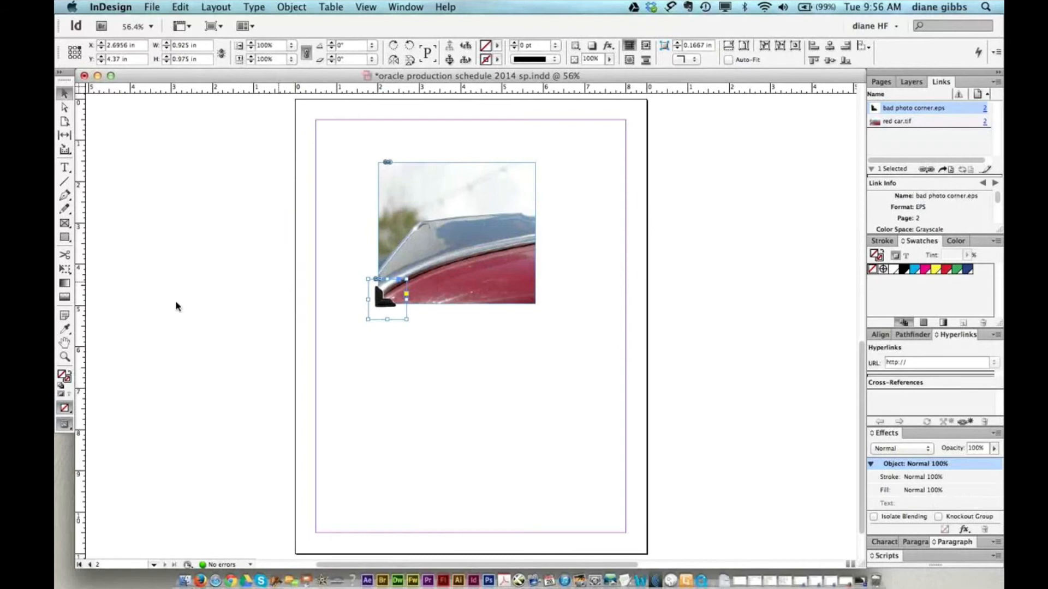
Step: Check the photo corner's clipped edges against the car picture, and set the display performance to Typical Display
{"action": "left_click", "coordinate": [65, 356]}
{"action": "left_click_drag", "start_coordinate": [354, 274], "coordinate": [423, 315]}
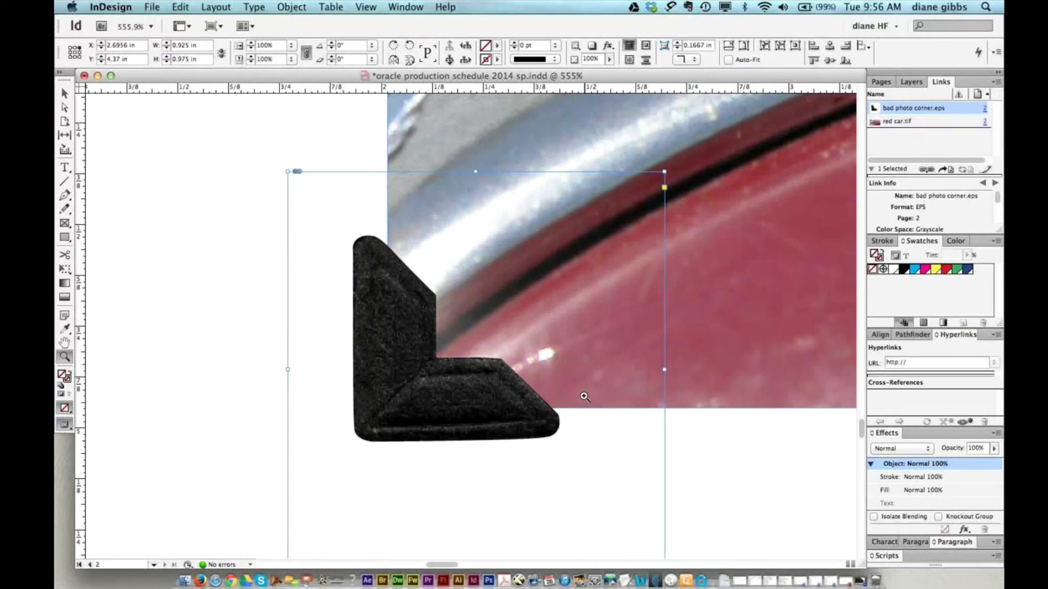
{"action": "key", "text": "super+0"}
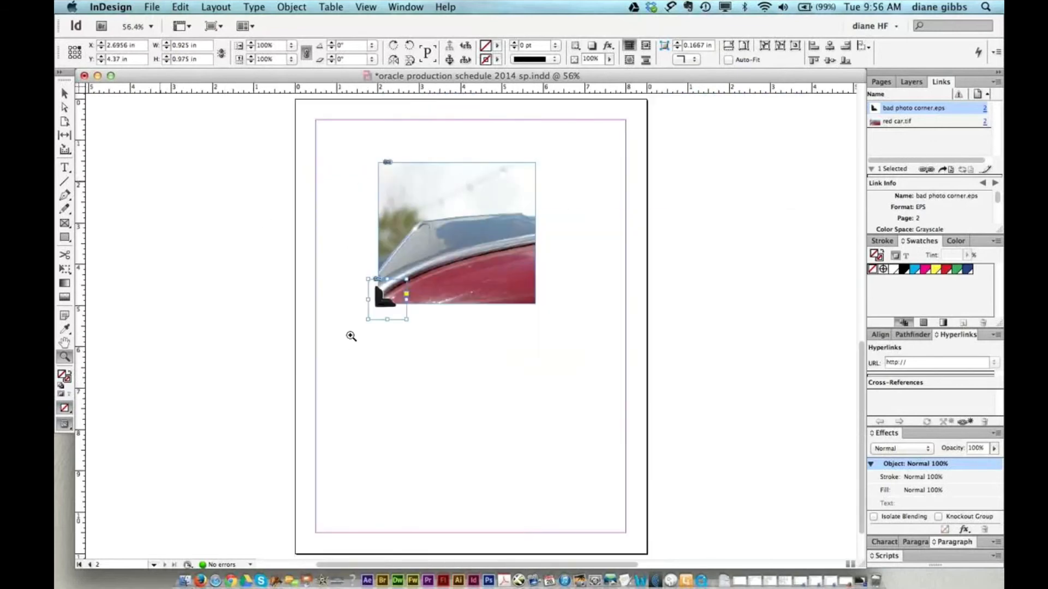
{"action": "key", "text": "super+Tab"}
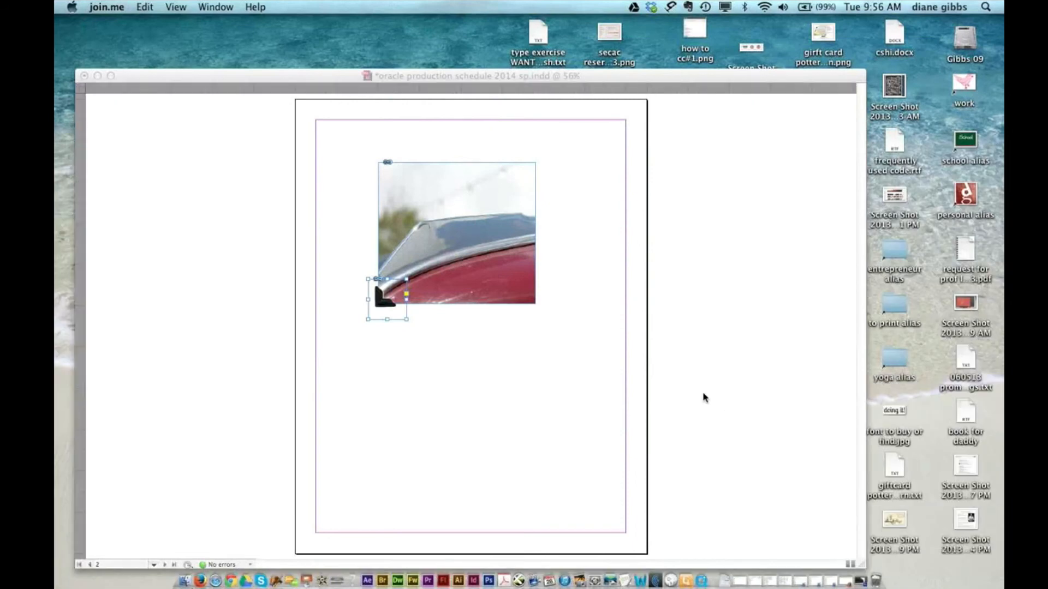
{"action": "key", "text": "super+Tab"}
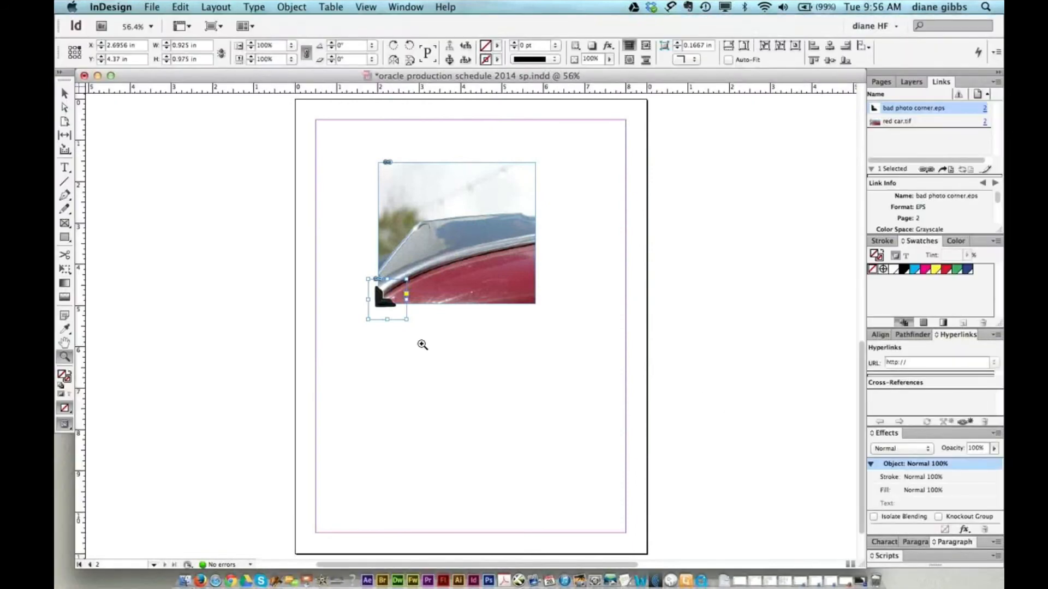
{"action": "left_click", "coordinate": [367, 7]}
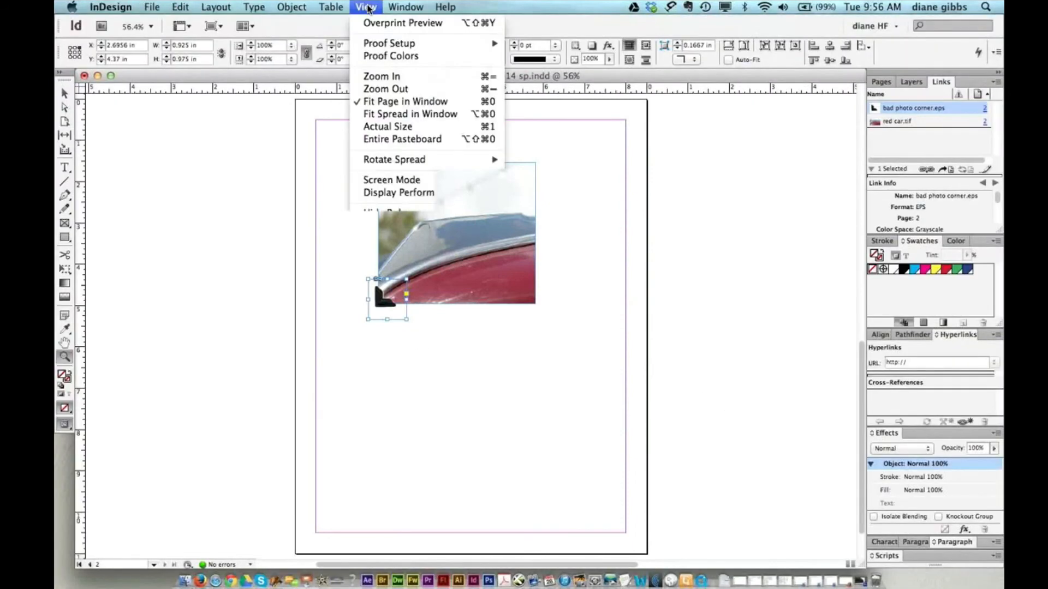
{"action": "mouse_move", "coordinate": [408, 199]}
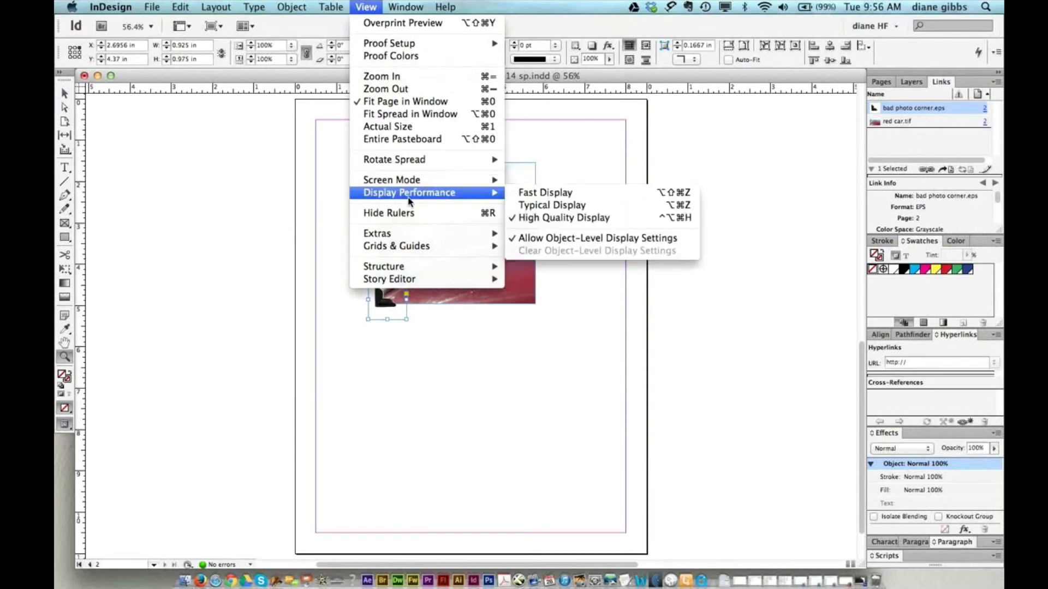
{"action": "left_click", "coordinate": [553, 208]}
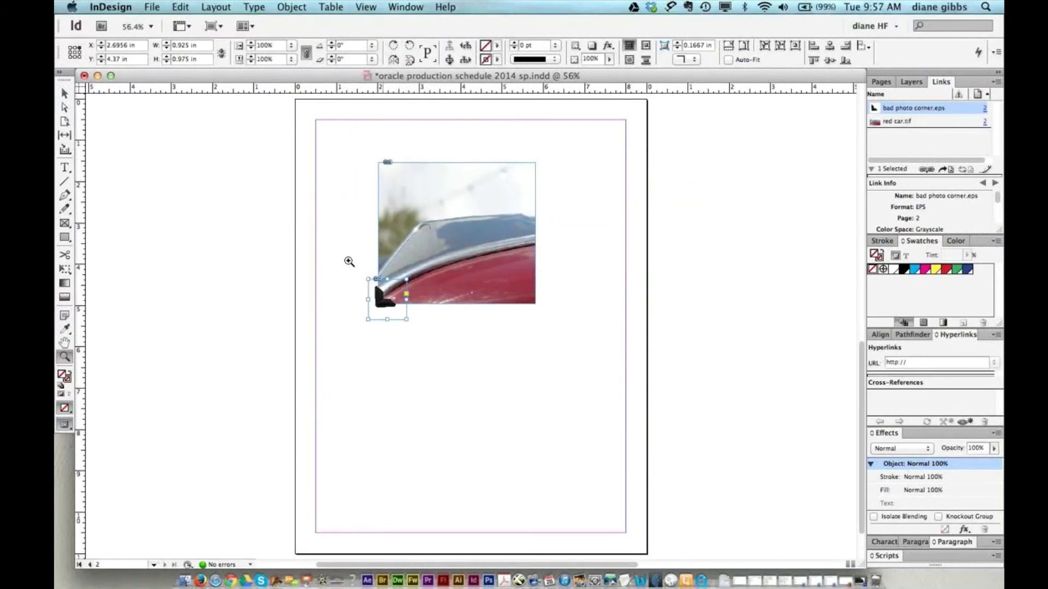
Step: Paste a copy of the photo corner below the car picture and rotate the copy 90°
{"action": "left_click_drag", "start_coordinate": [349, 262], "coordinate": [471, 333]}
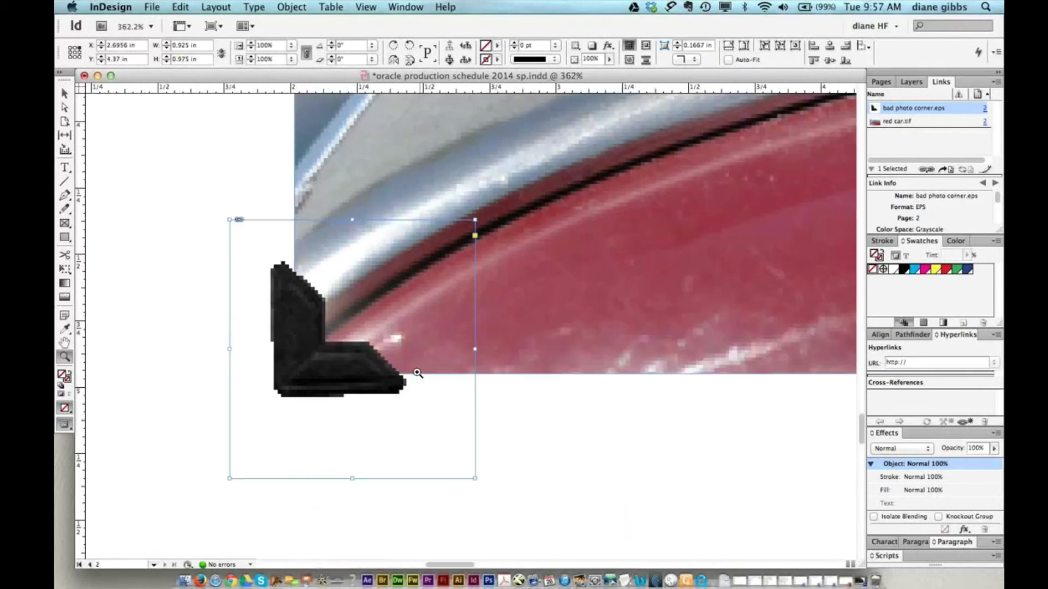
{"action": "left_click", "coordinate": [64, 93]}
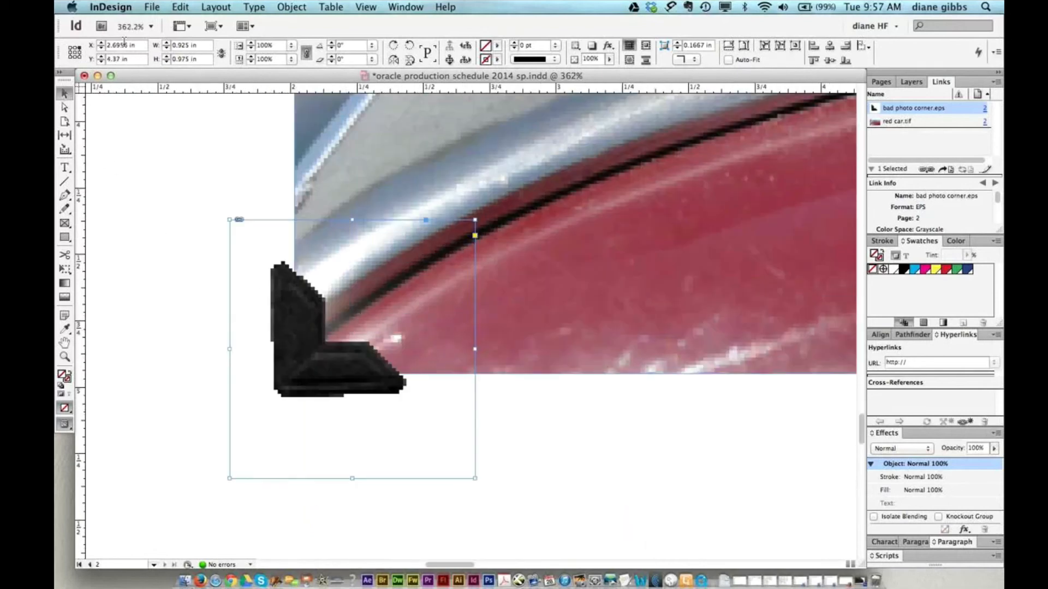
{"action": "key", "text": "super+0"}
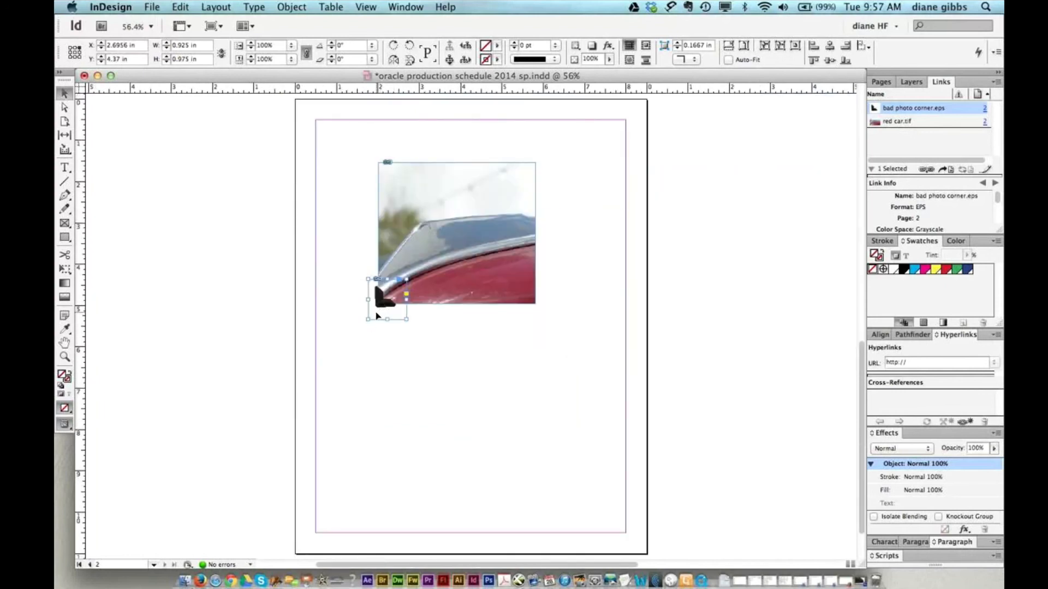
{"action": "key", "text": "super+c"}
{"action": "key", "text": "super+v"}
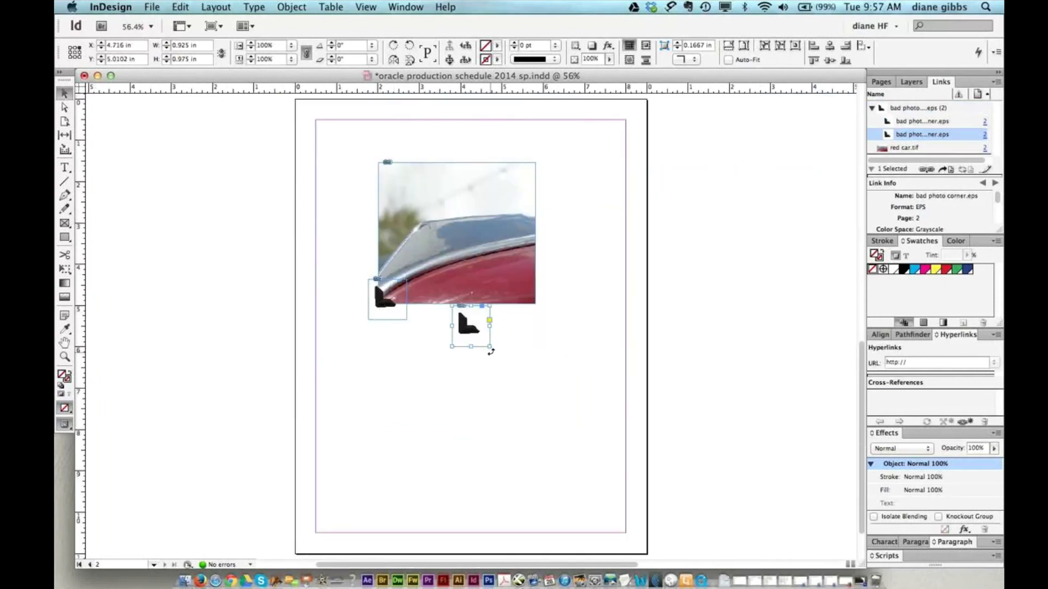
{"action": "left_click_drag", "start_coordinate": [496, 345], "coordinate": [492, 298]}
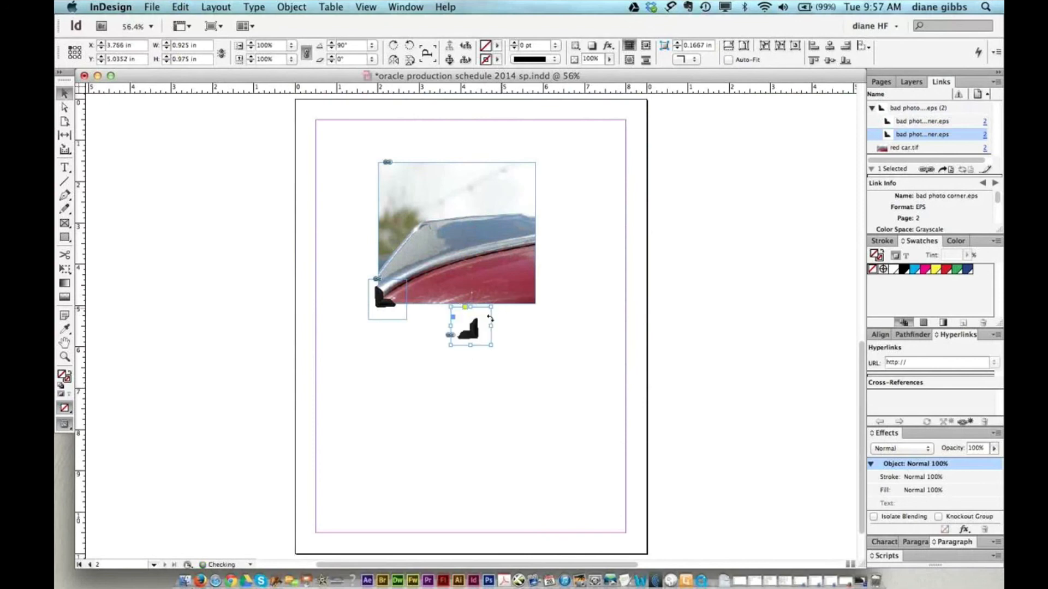
Step: Move the rotated photo corner onto the car picture's lower-right corner and nudge it up and right into alignment
{"action": "left_click_drag", "start_coordinate": [478, 334], "coordinate": [538, 306]}
{"action": "key", "text": "Up"}
{"action": "key", "text": "Up"}
{"action": "key", "text": "Up"}
{"action": "key", "text": "Up"}
{"action": "key", "text": "Up"}
{"action": "key", "text": "Up"}
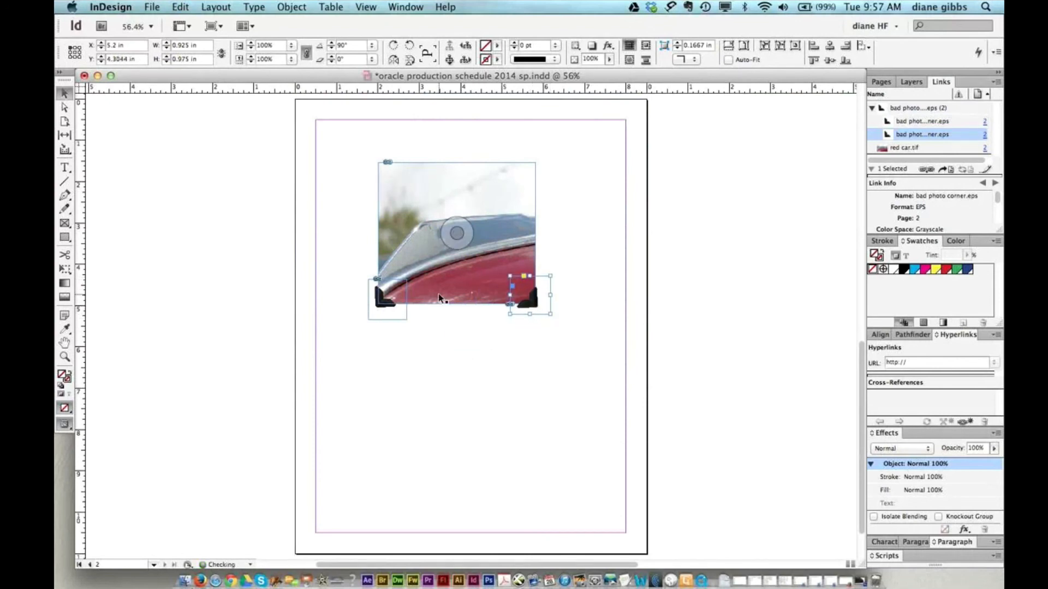
{"action": "key", "text": "Right"}
{"action": "key", "text": "Right"}
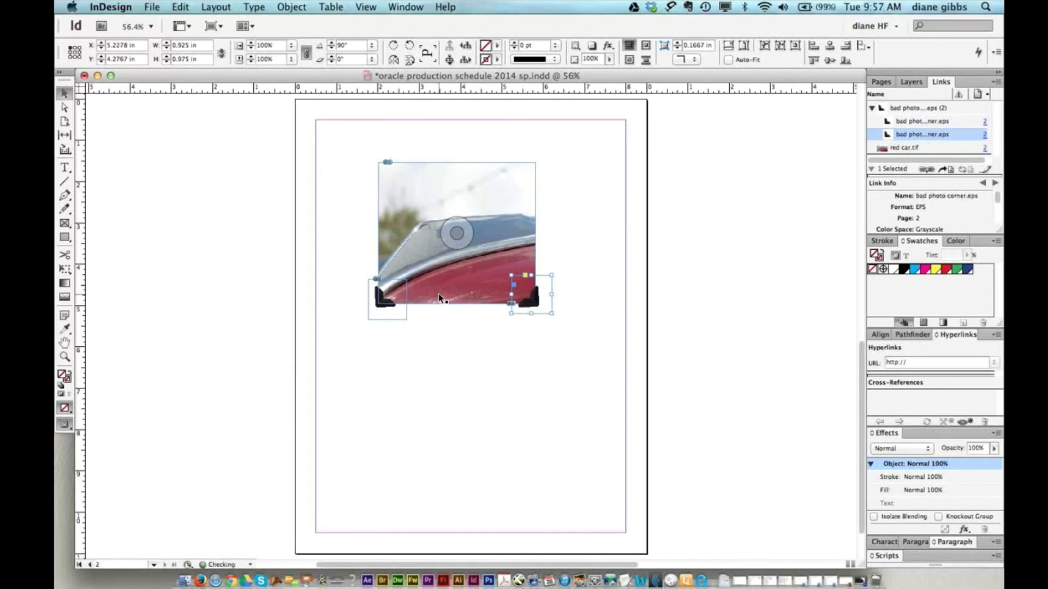
Step: Duplicate both lower photo corners below the car picture and rotate the pair of copies 180°
{"action": "key", "text": "super+c"}
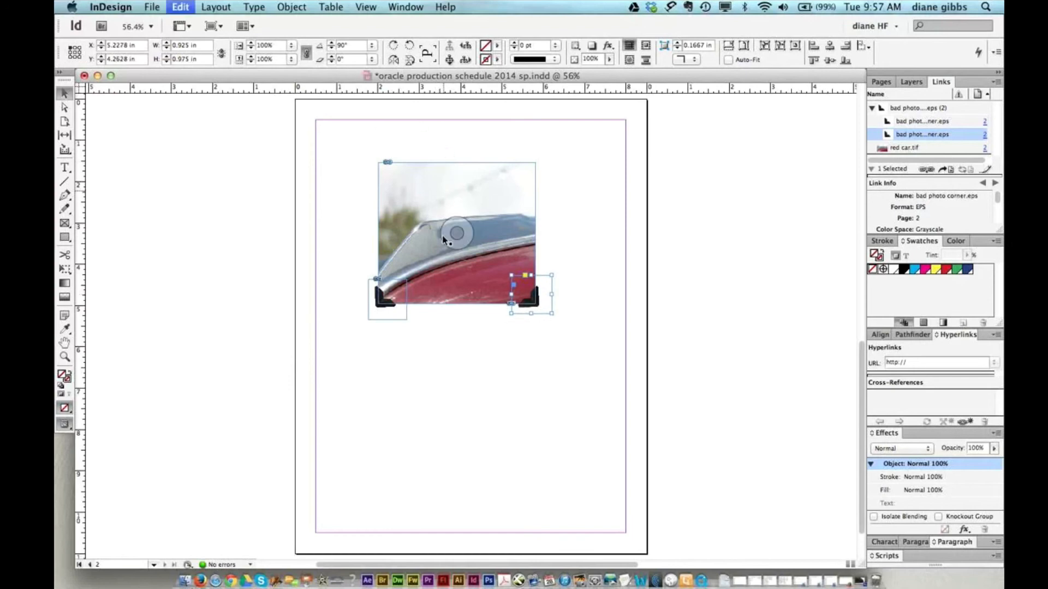
{"action": "left_click", "coordinate": [383, 310], "text": "shift"}
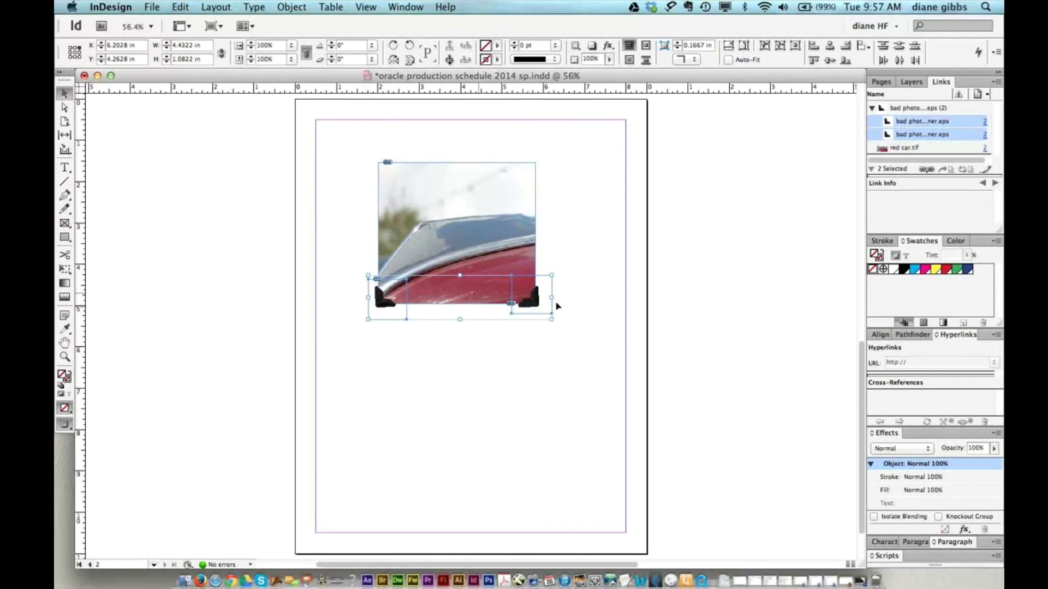
{"action": "left_click_drag", "start_coordinate": [542, 304], "coordinate": [553, 333]}
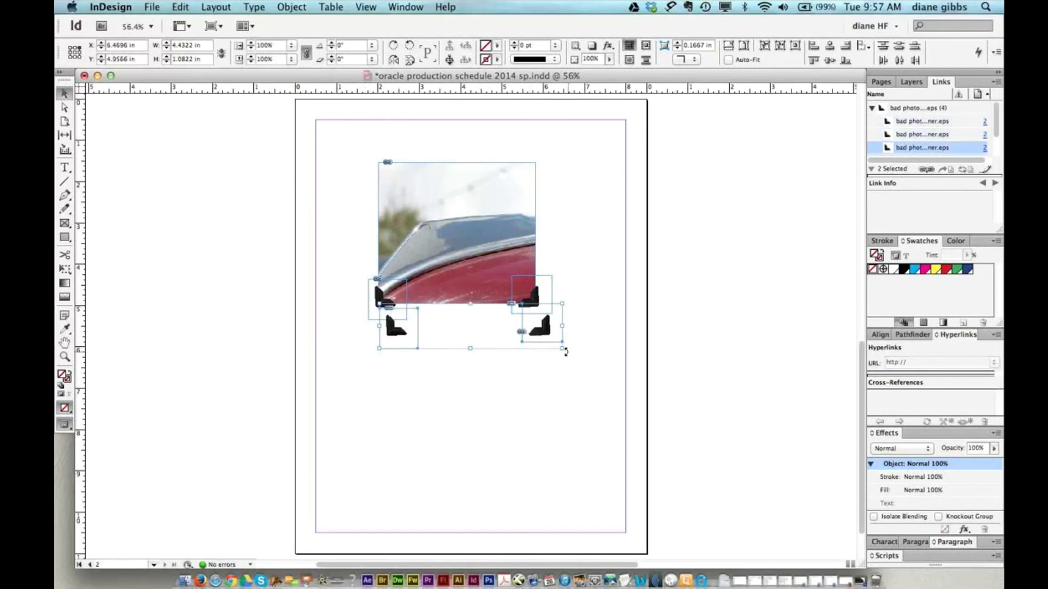
{"action": "left_click_drag", "start_coordinate": [560, 362], "coordinate": [318, 317]}
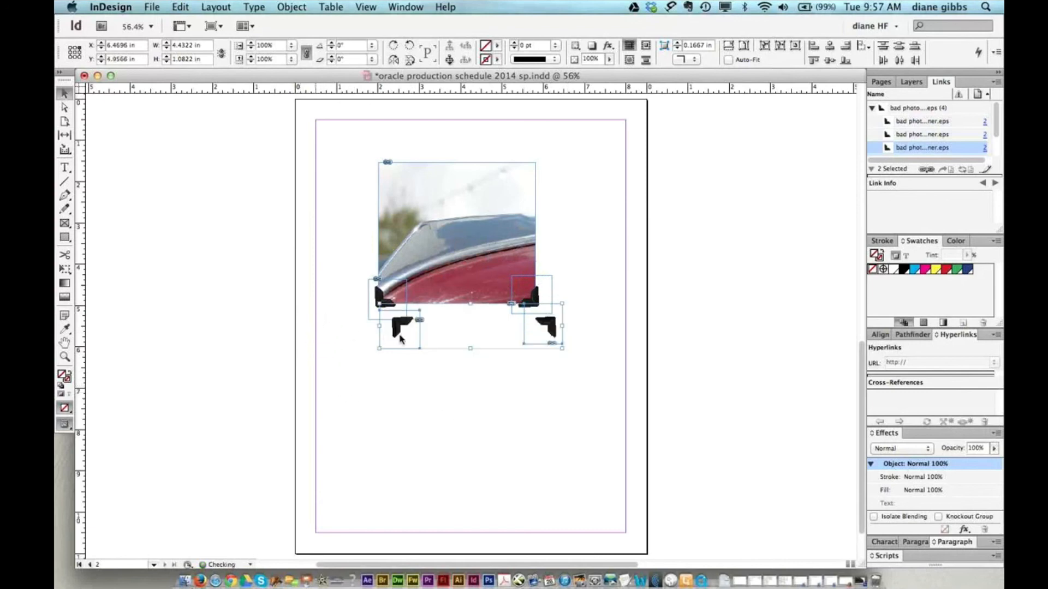
Step: Move the rotated pair onto the car picture's two upper corners and nudge it left to overlap the picture's edges
{"action": "left_click_drag", "start_coordinate": [398, 331], "coordinate": [388, 170]}
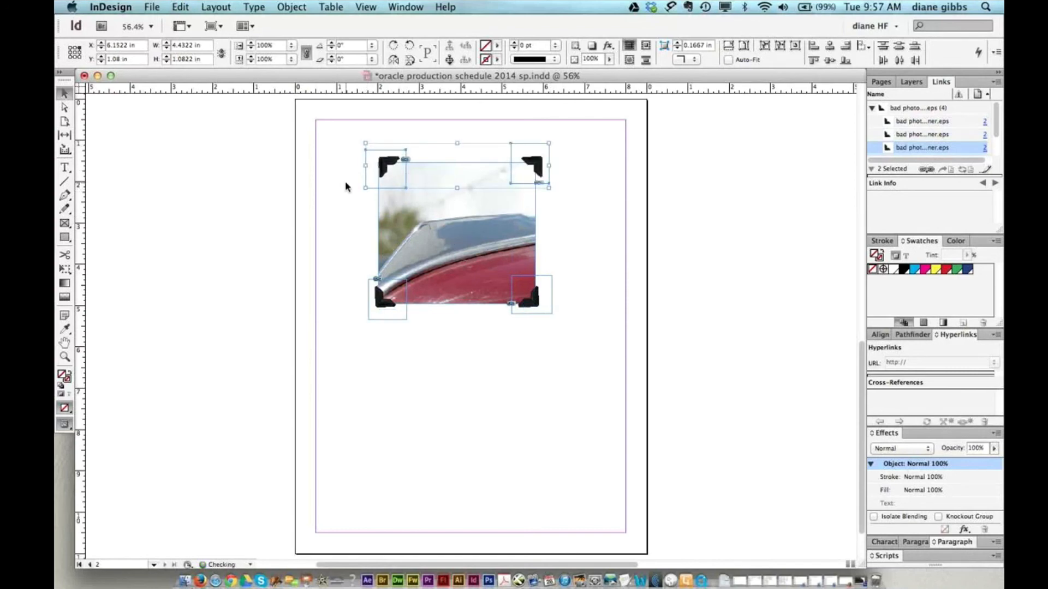
{"action": "key", "text": "Left"}
{"action": "key", "text": "Left"}
{"action": "key", "text": "Left"}
{"action": "key", "text": "Left"}
{"action": "key", "text": "Left"}
{"action": "key", "text": "Left"}
{"action": "key", "text": "Left"}
{"action": "key", "text": "Left"}
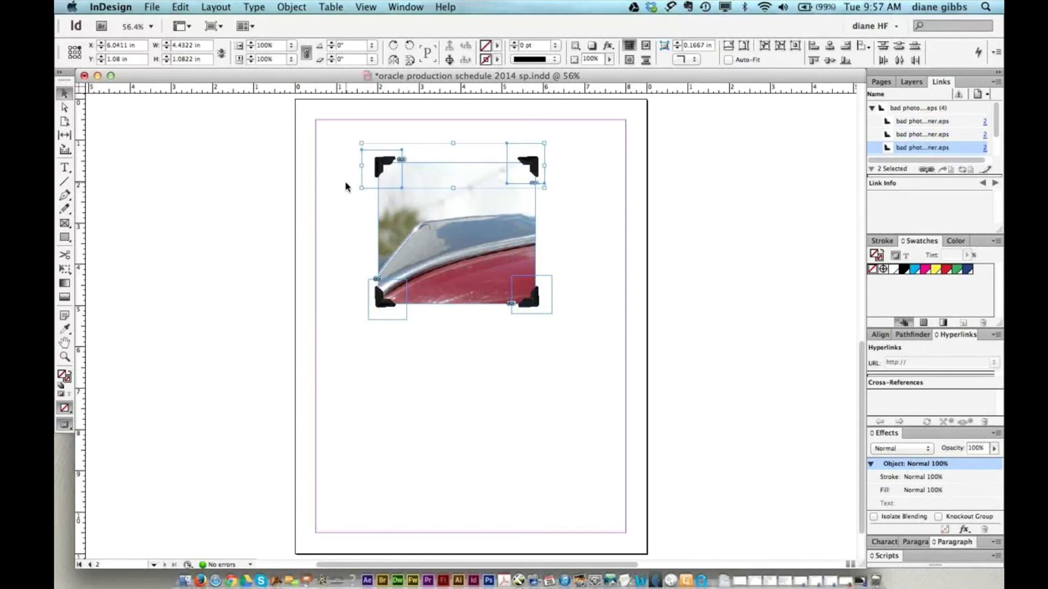